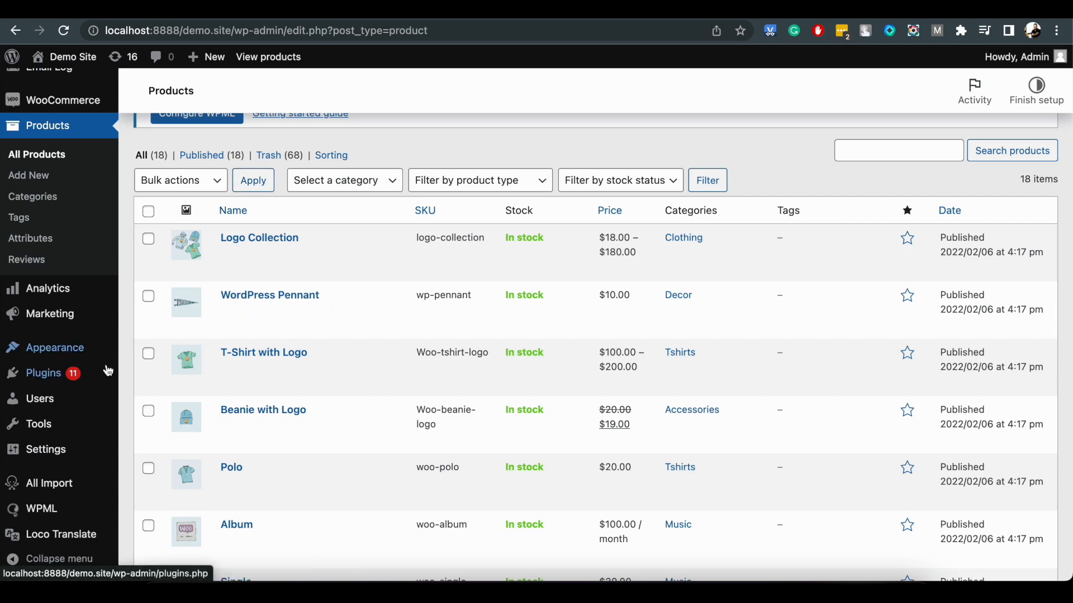
# Open the installed plugins list and locate the active Tiered Price Table for WooCommerce plugin.
pyautogui.moveTo(65, 381)
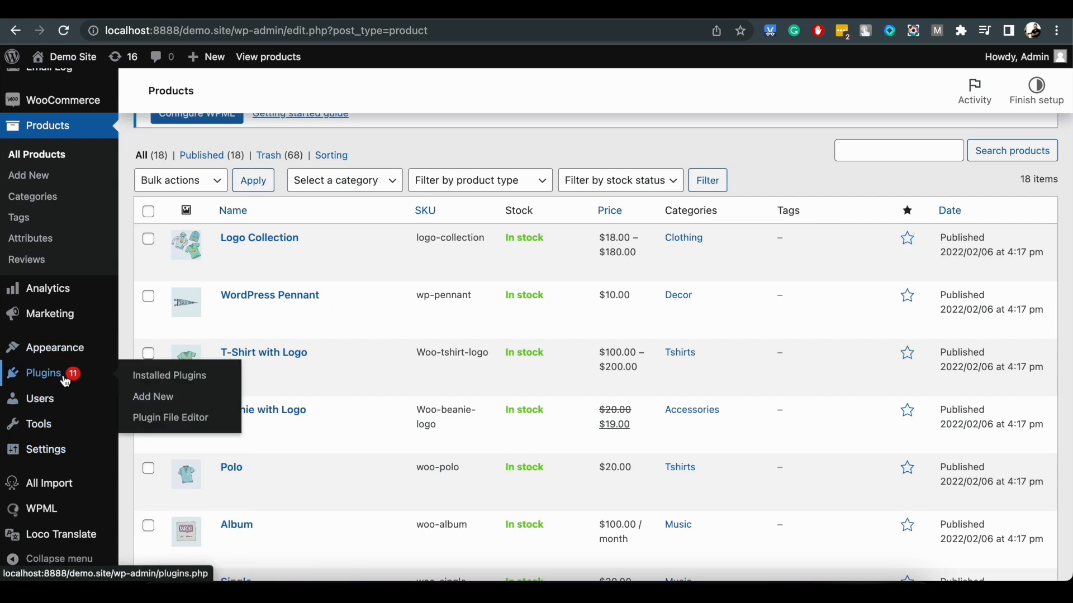
pyautogui.click(141, 376)
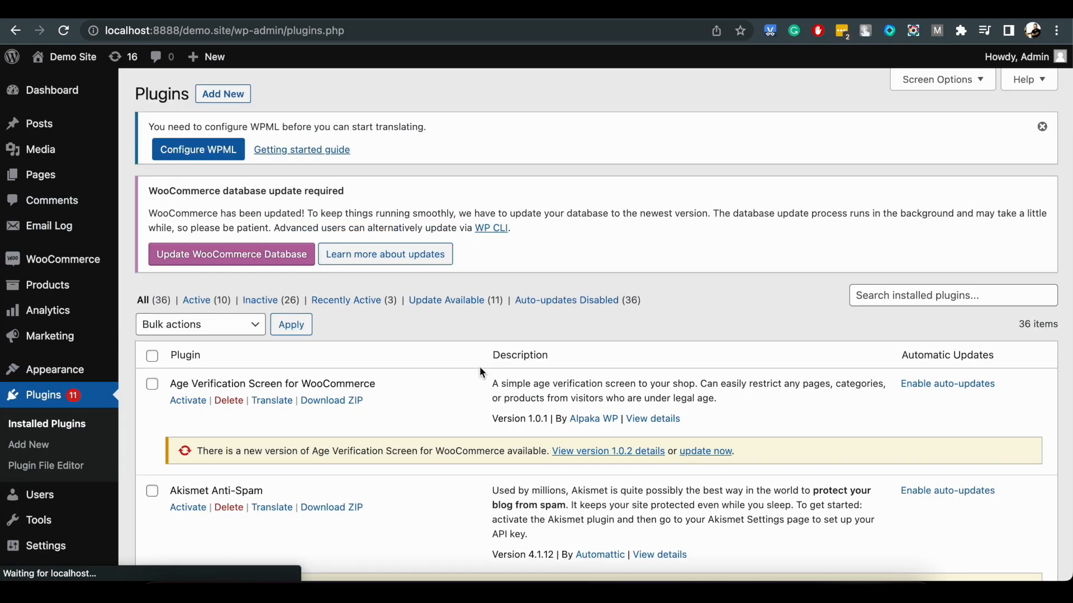
pyautogui.scroll(-20, 480, 366)
pyautogui.scroll(-10, 479, 367)
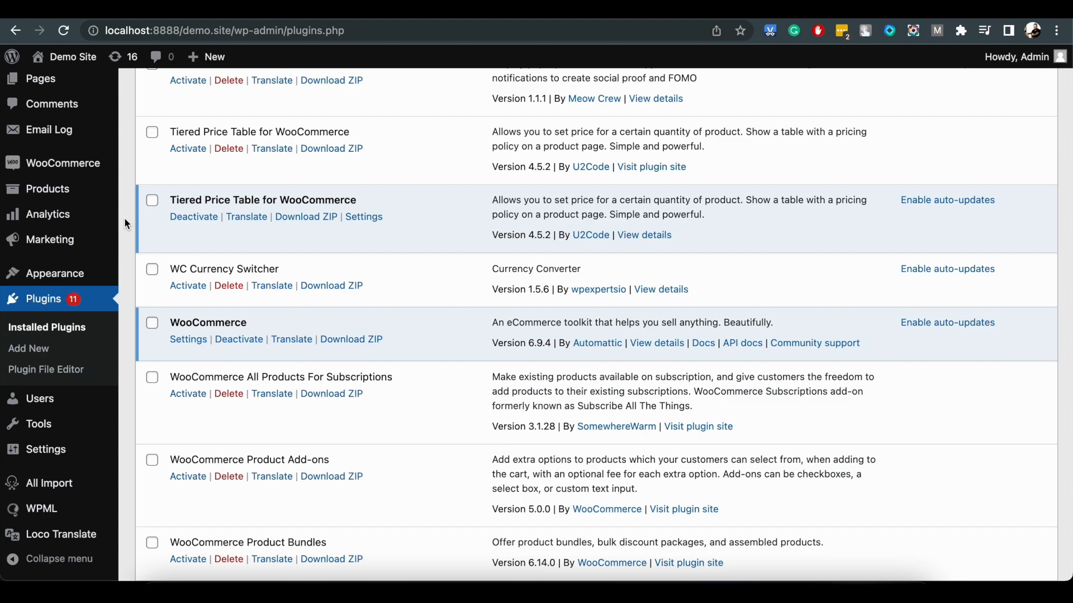
# Open the Beanie with Logo product from the product list for editing and go to its general pricing data.
pyautogui.moveTo(56, 190)
pyautogui.click(162, 199)
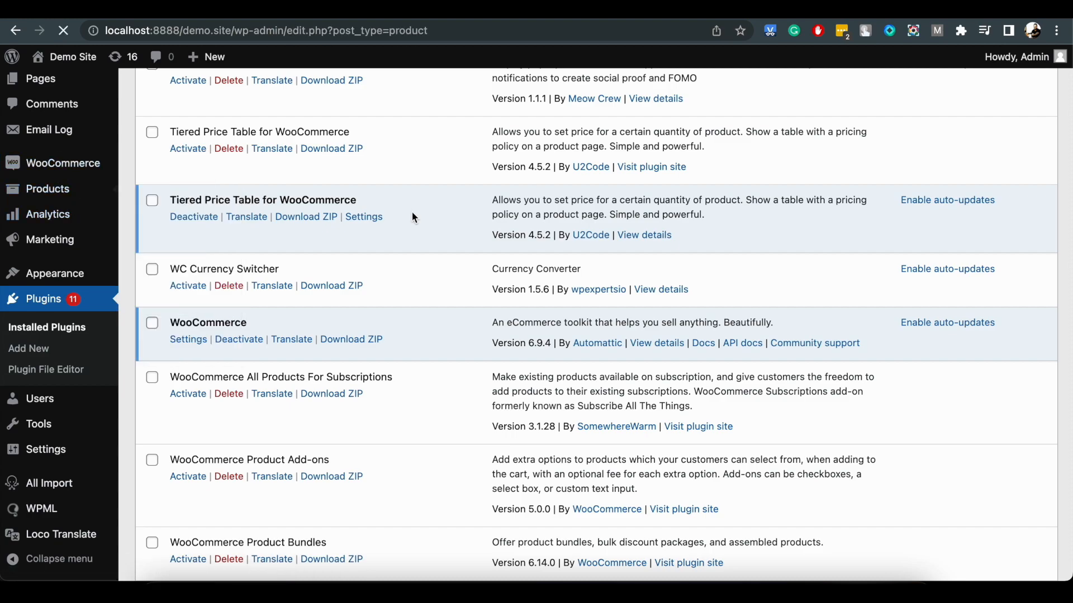
pyautogui.scroll(-8, 414, 217)
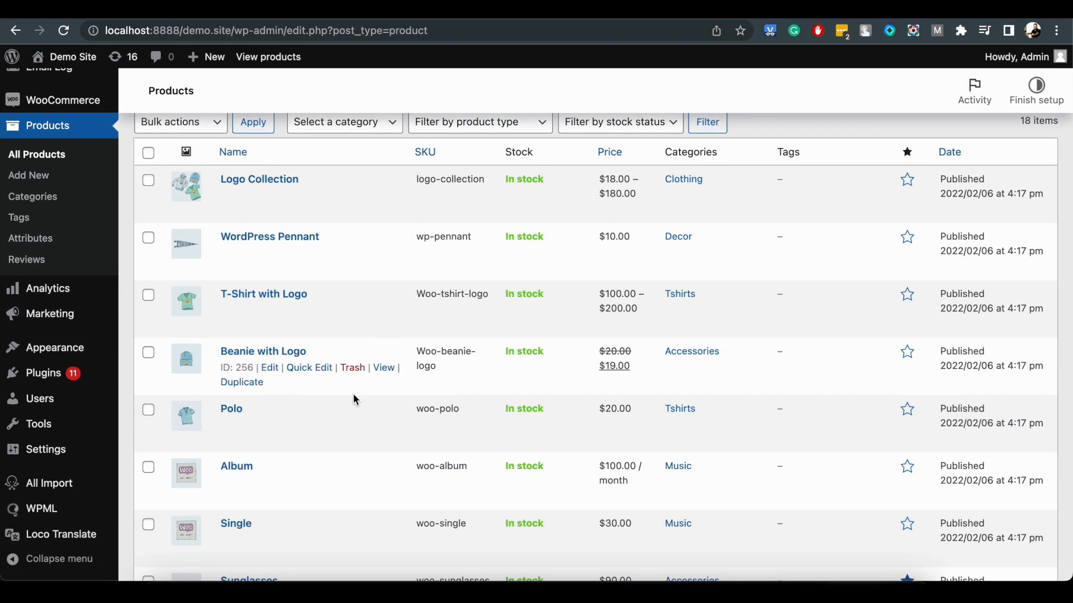
pyautogui.click(271, 369)
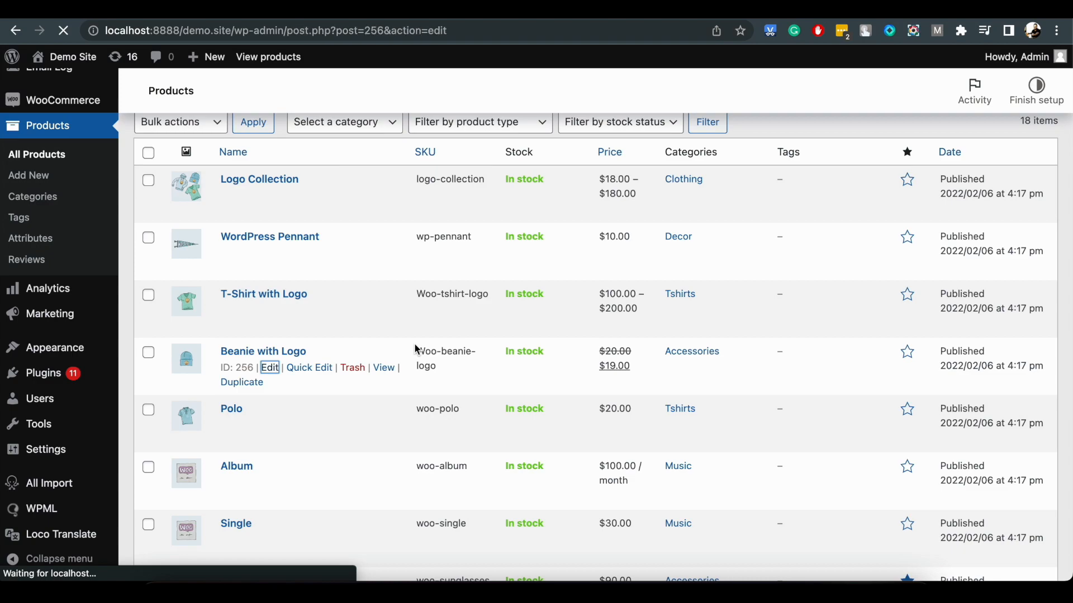
pyautogui.scroll(-10, 504, 418)
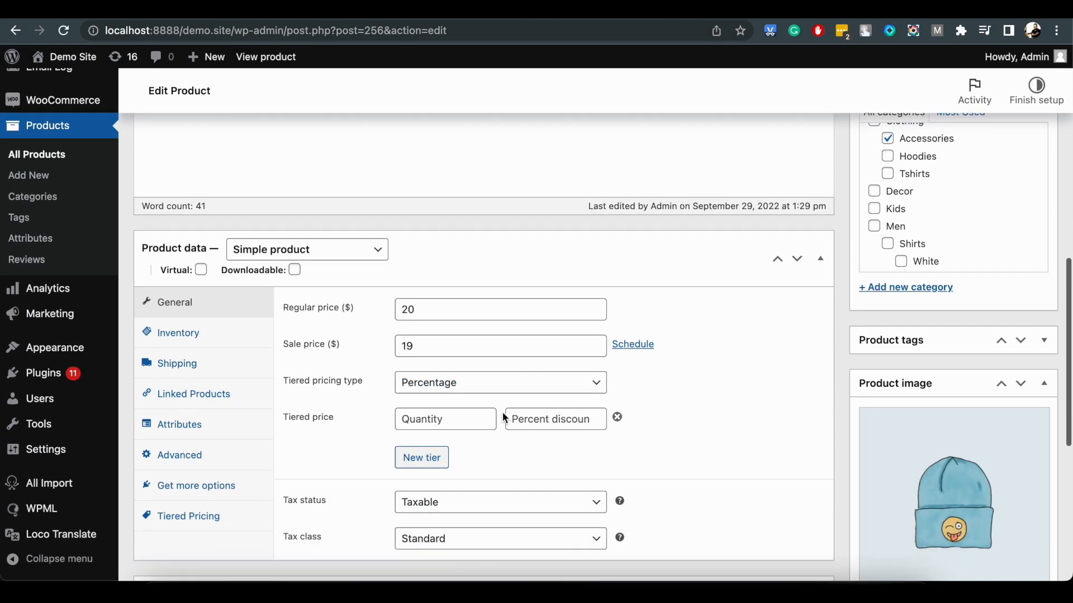
# View the Beanie with Logo page in the store through its permalink and return to the product editor.
pyautogui.scroll(2, 413, 323)
pyautogui.scroll(10, 416, 327)
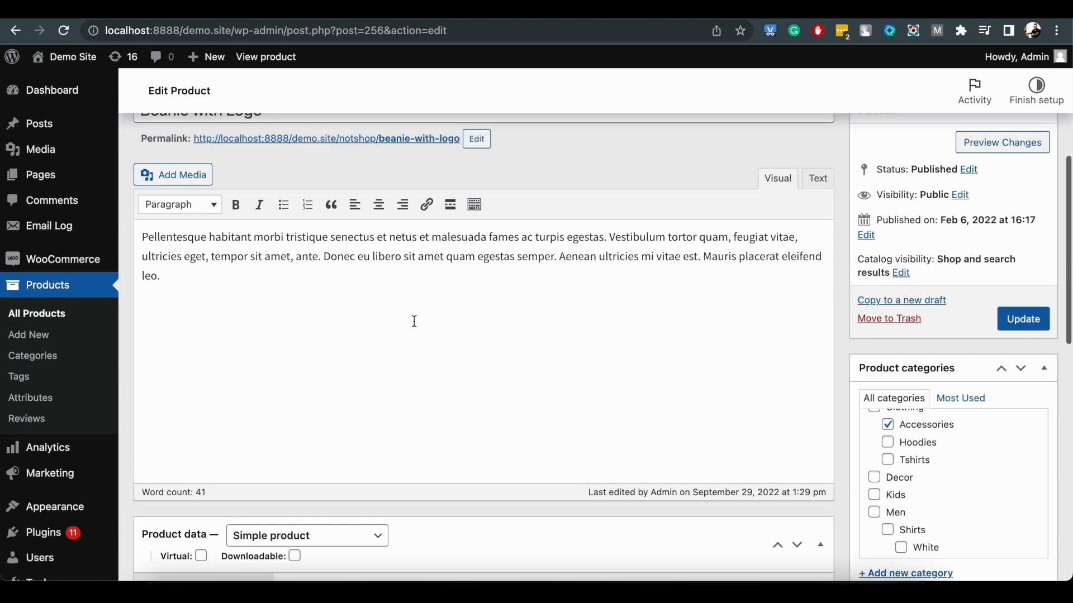
pyautogui.click(403, 265)
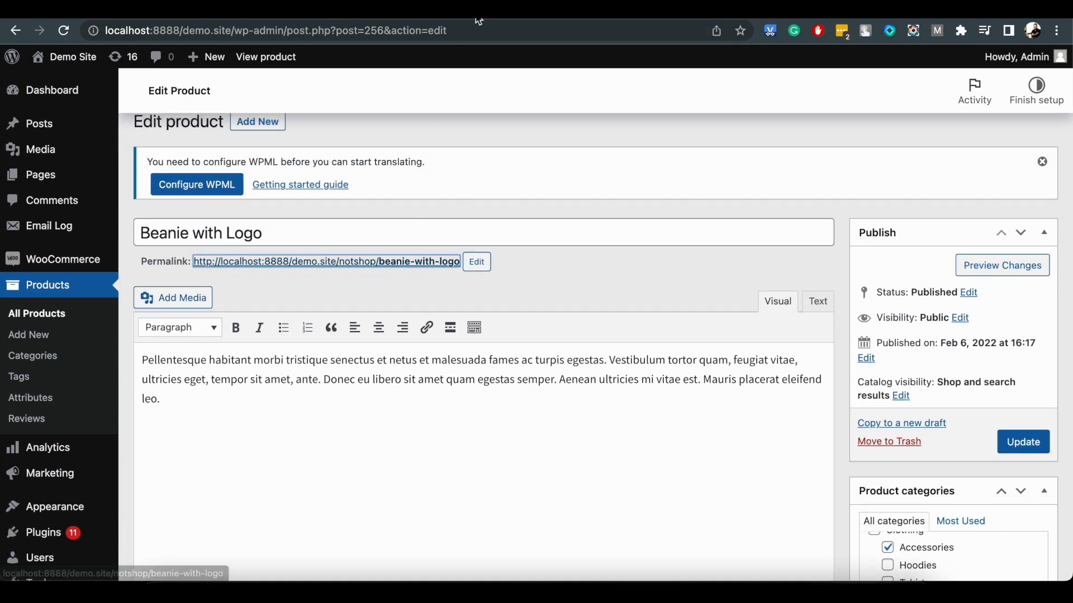
pyautogui.scroll(-2, 482, 342)
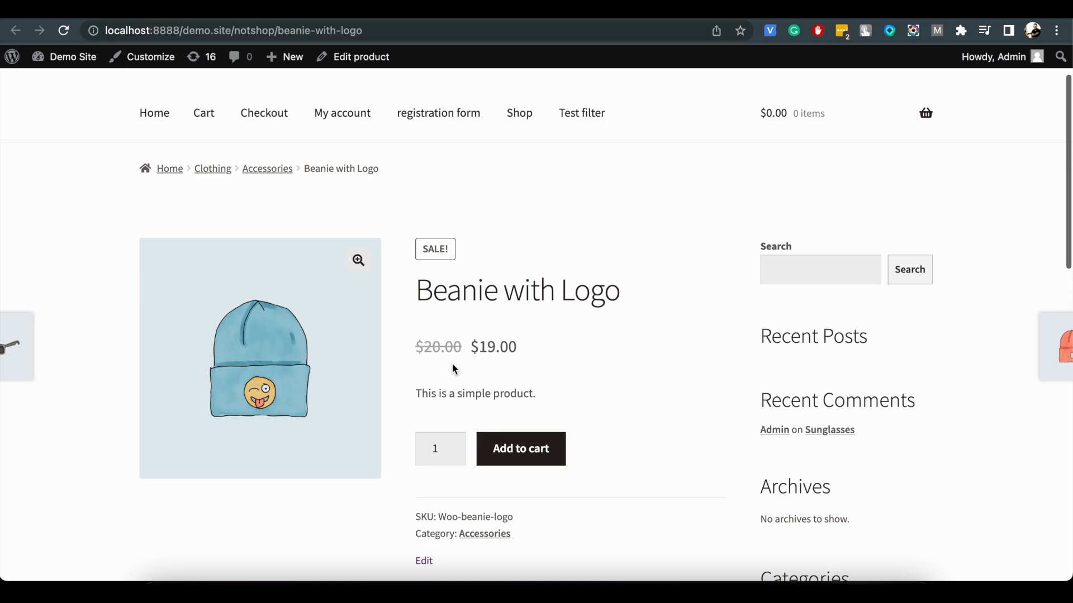
pyautogui.click(352, 57)
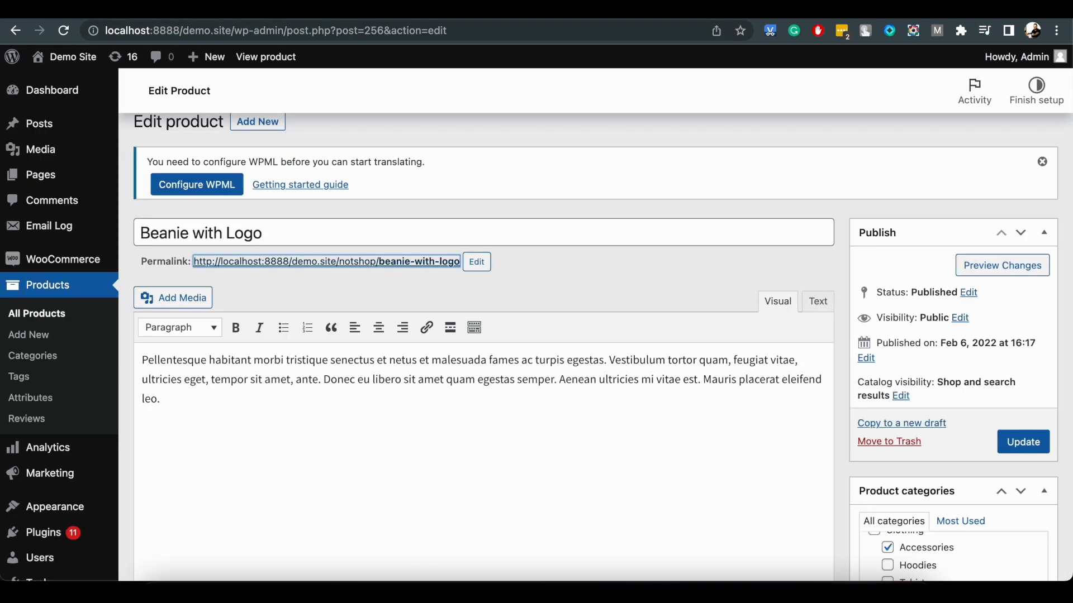
# Keep the tiered pricing type as Fixed and define the first tier with quantity 10 and price 18.
pyautogui.scroll(-10, 345, 326)
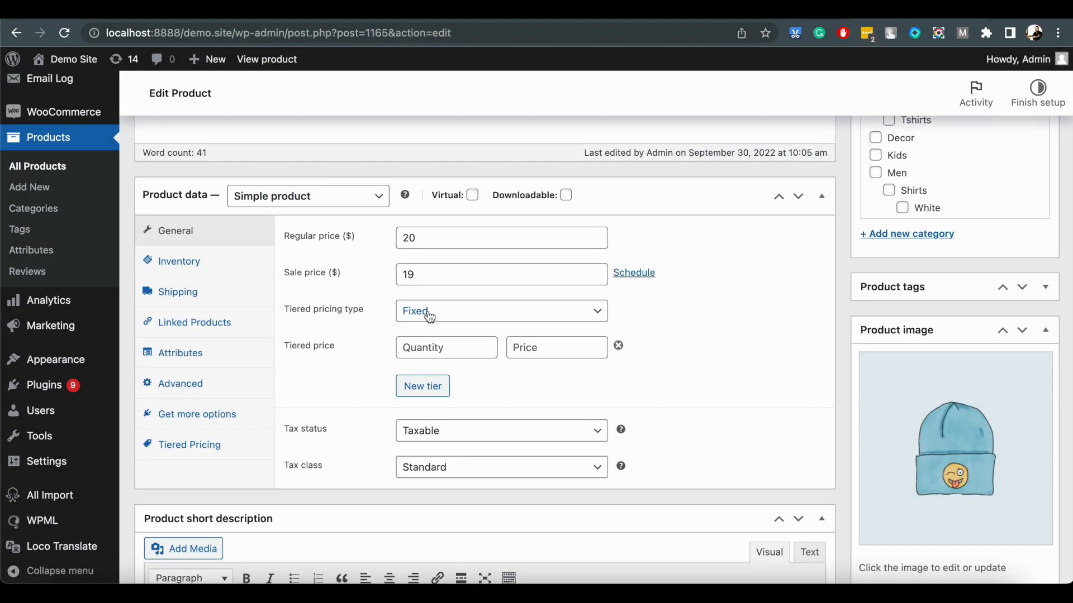
pyautogui.click(426, 311)
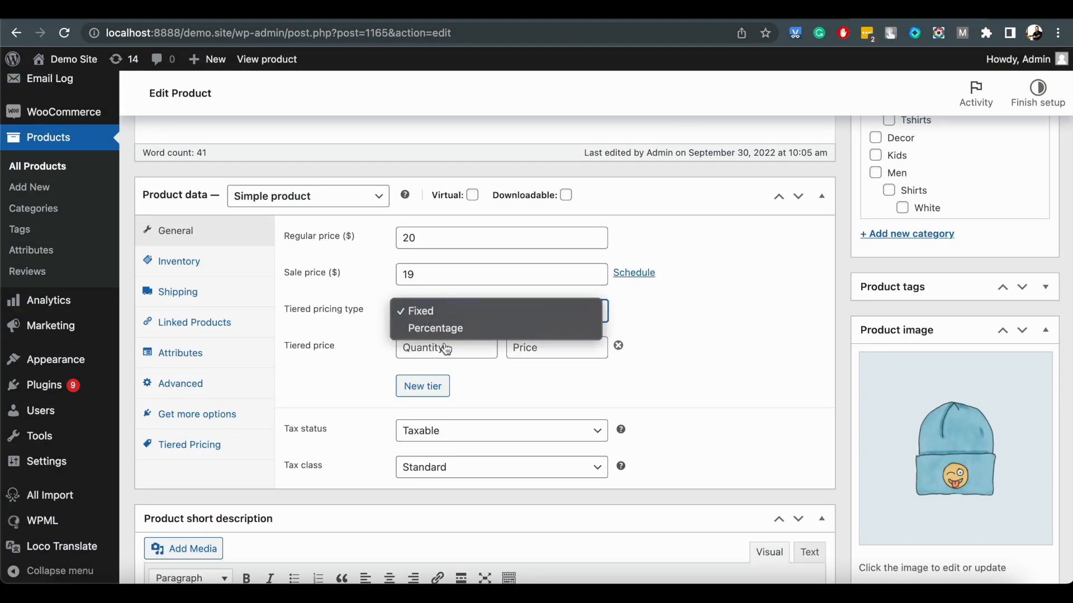
pyautogui.click(702, 338)
pyautogui.click(465, 349)
pyautogui.press('Tab')
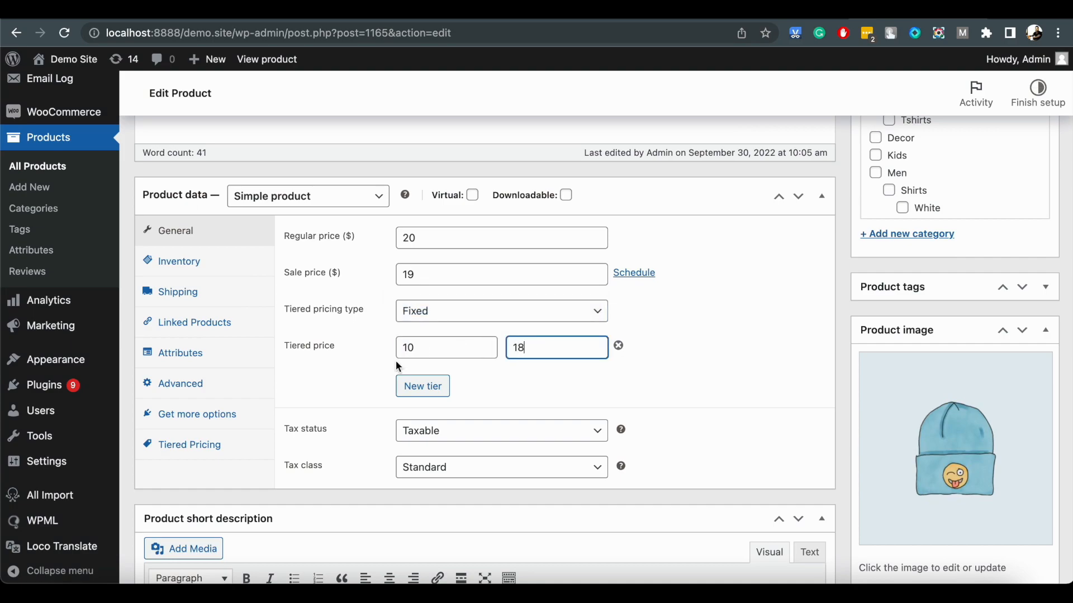
# Add two more price tiers to the product: quantity 20 at price 15 and quantity 50 at price 10.
pyautogui.click(404, 386)
pyautogui.click(405, 385)
pyautogui.write('20')
pyautogui.press('Tab')
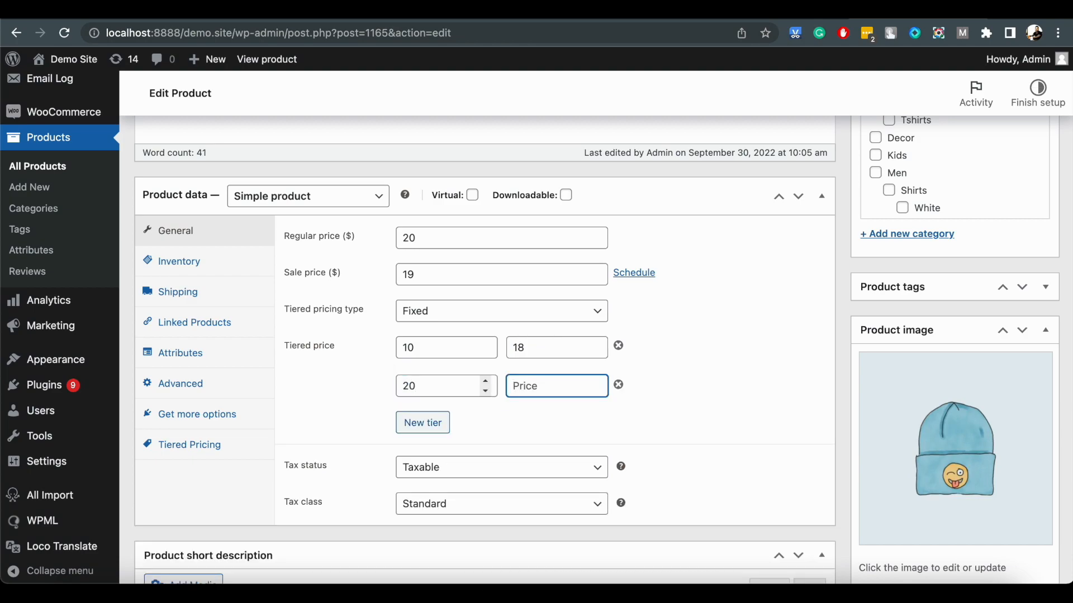
pyautogui.click(423, 422)
pyautogui.click(425, 423)
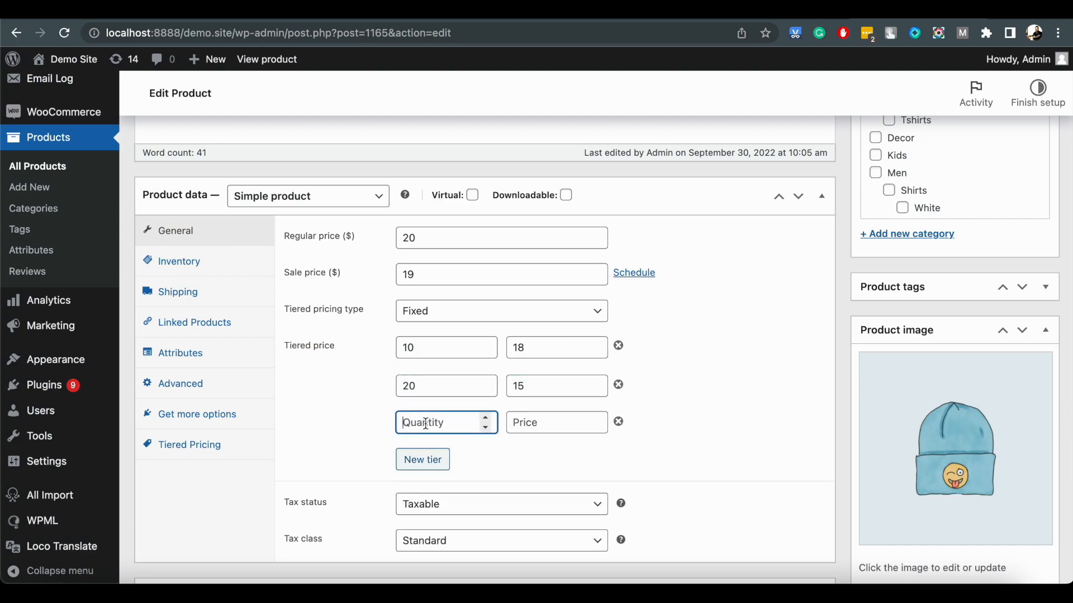
pyautogui.press('Tab')
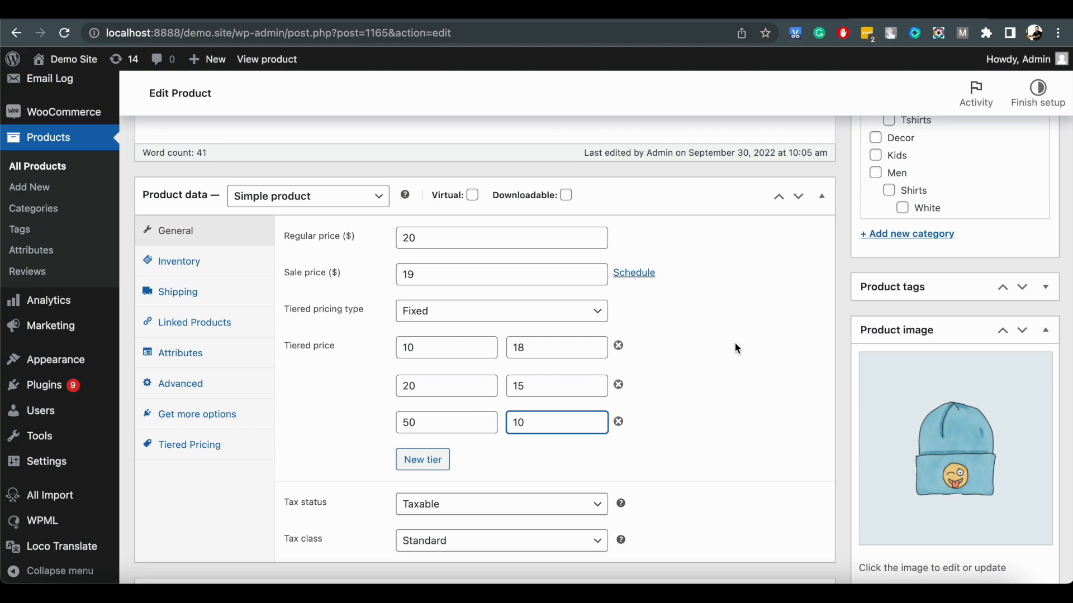
# Update the product to save the tiers and open its store page through the permalink.
pyautogui.scroll(6, 747, 341)
pyautogui.click(1022, 338)
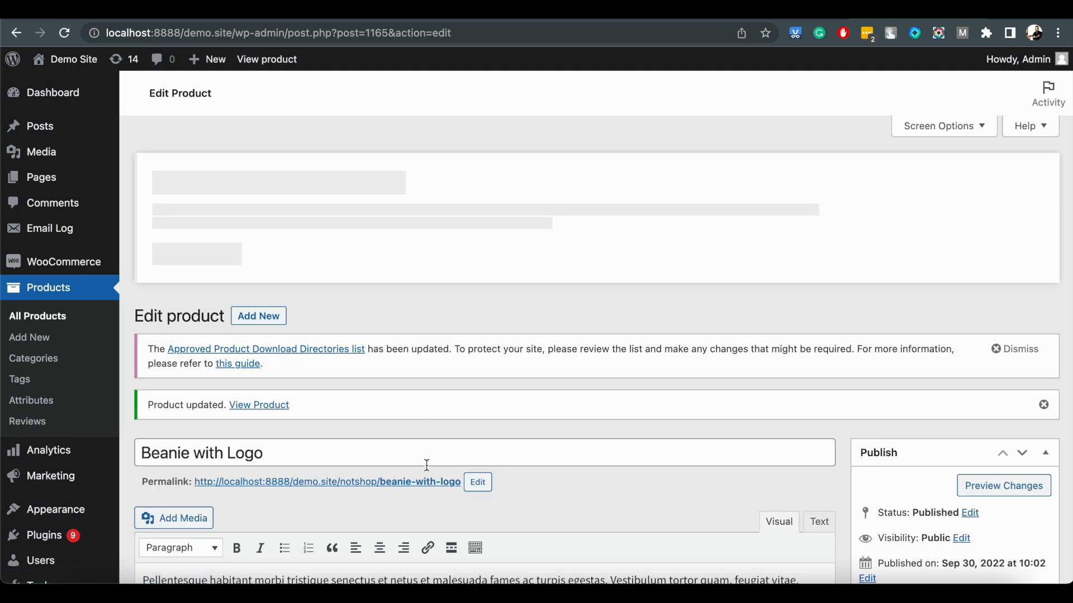
pyautogui.click(433, 472)
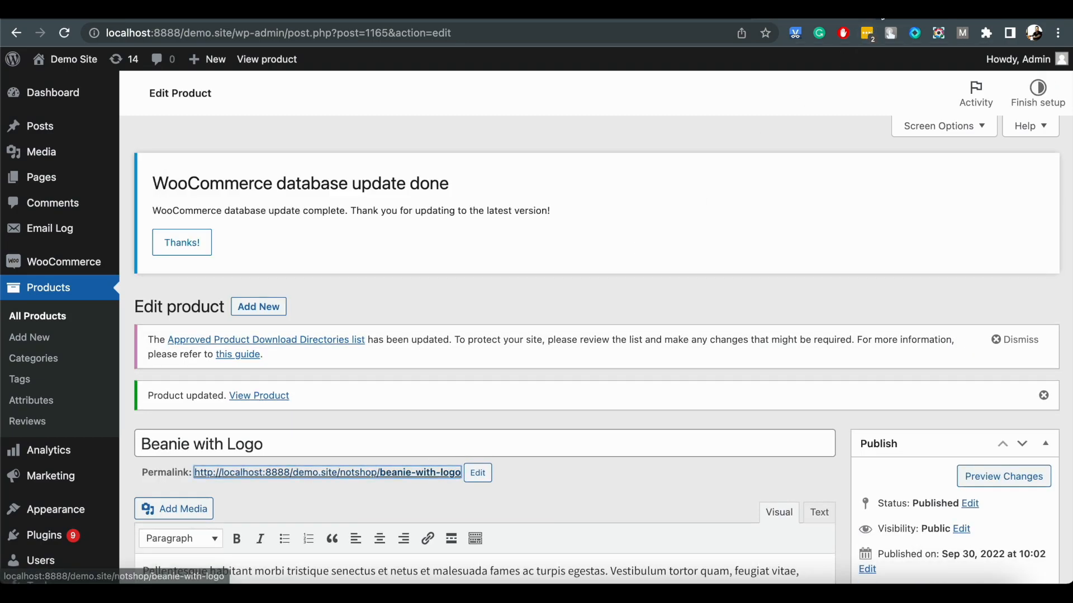
# Raise the order quantity on the store page stepwise to 10 to check the tiered price table.
pyautogui.scroll(-5, 545, 255)
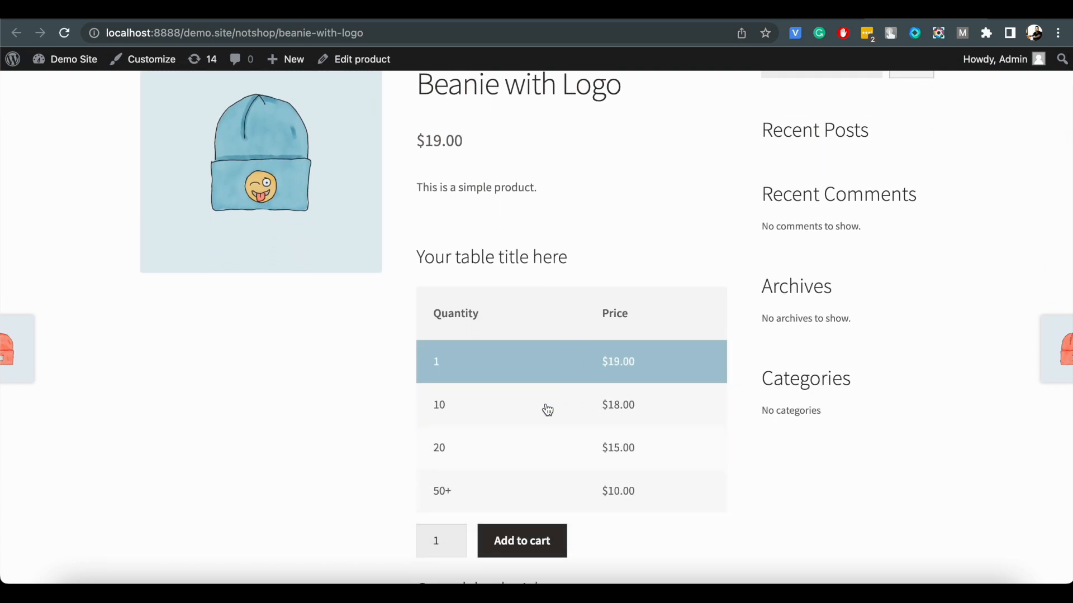
pyautogui.scroll(-1, 517, 455)
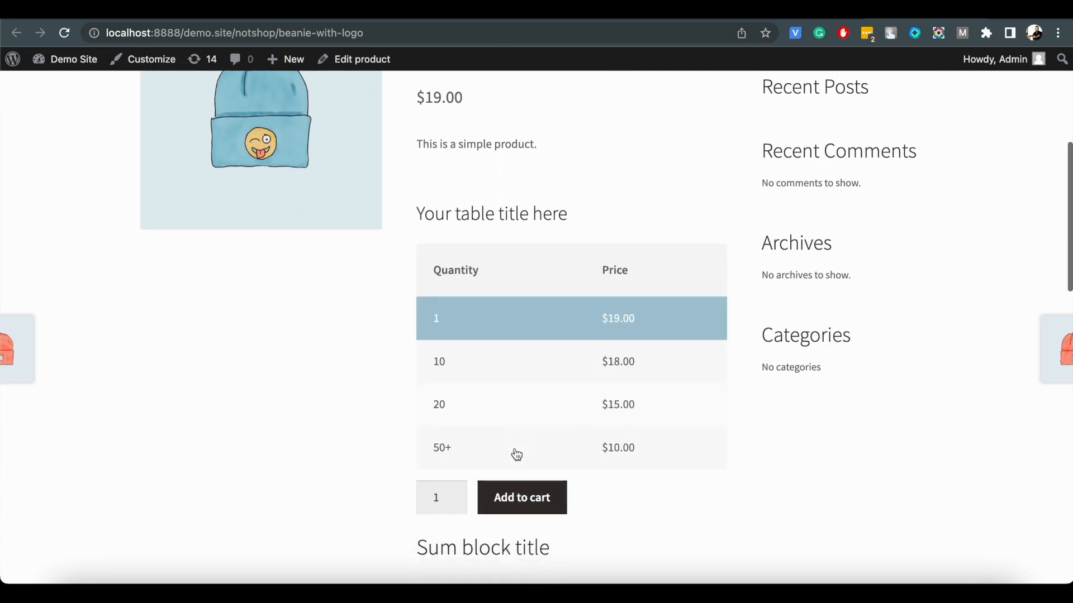
pyautogui.click(455, 494)
pyautogui.click(454, 494)
pyautogui.click(455, 494)
pyautogui.click(455, 494)
pyautogui.click(455, 494)
pyautogui.click(456, 495)
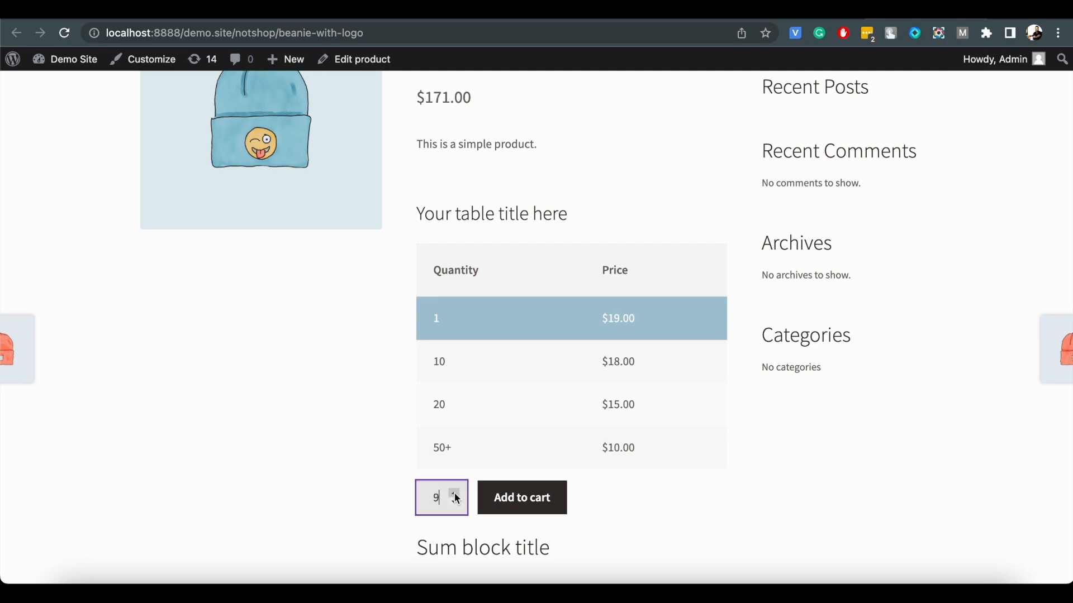
pyautogui.click(455, 494)
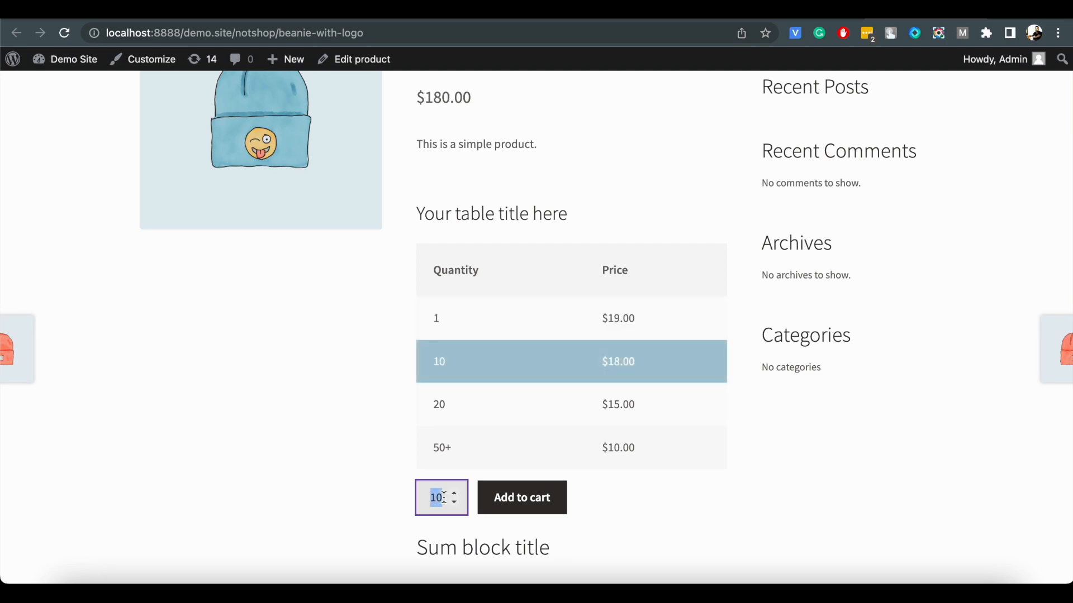
# Test the order quantities 50 and 24 to check the matching tier and the total price.
pyautogui.write('50')
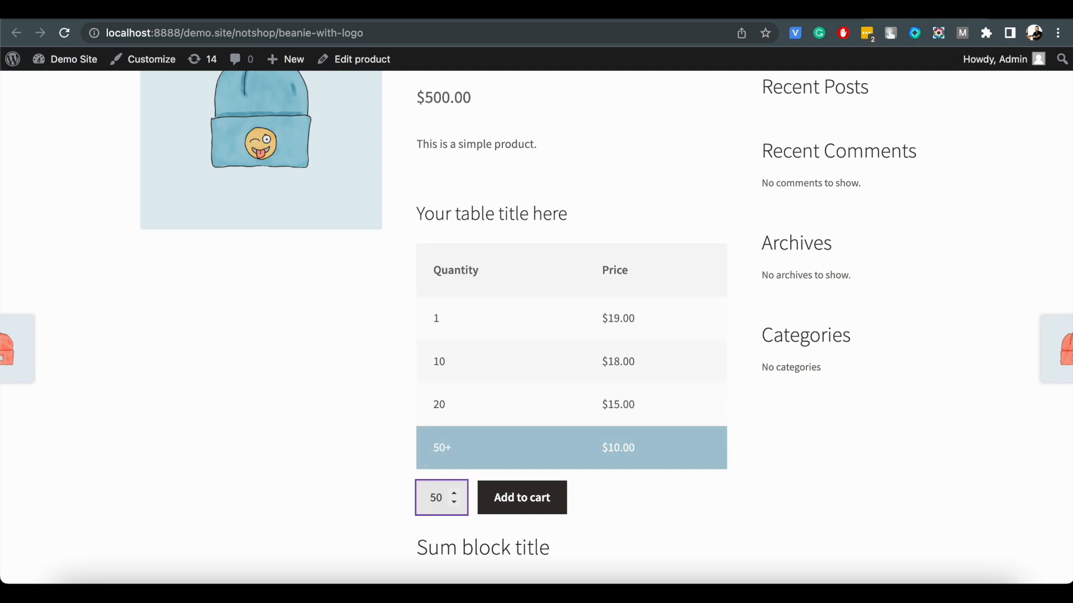
pyautogui.press('BackSpace')
pyautogui.press('BackSpace')
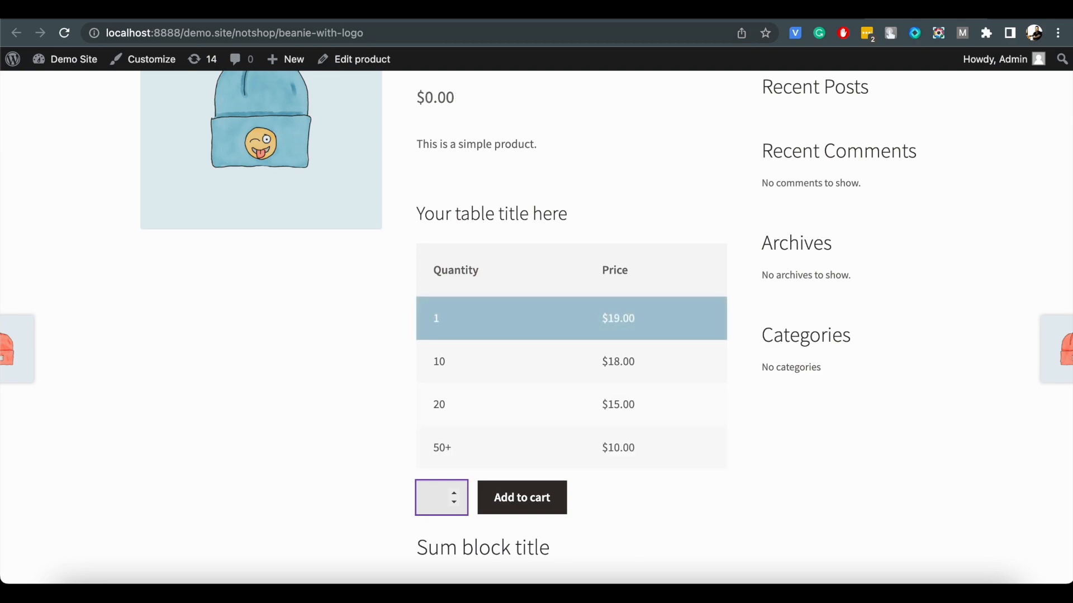
pyautogui.write('24')
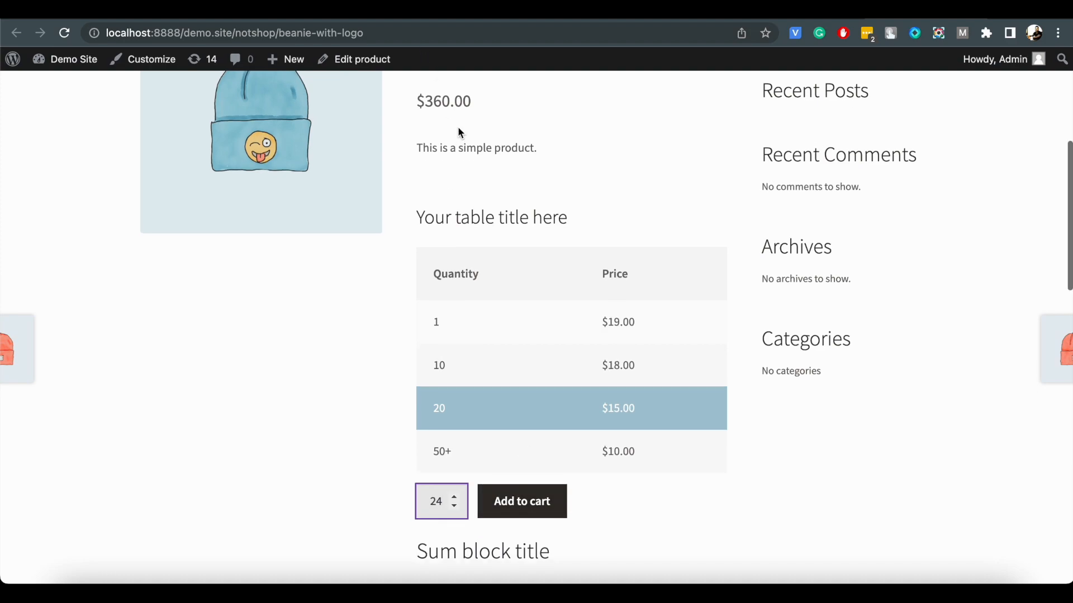
pyautogui.scroll(1, 458, 126)
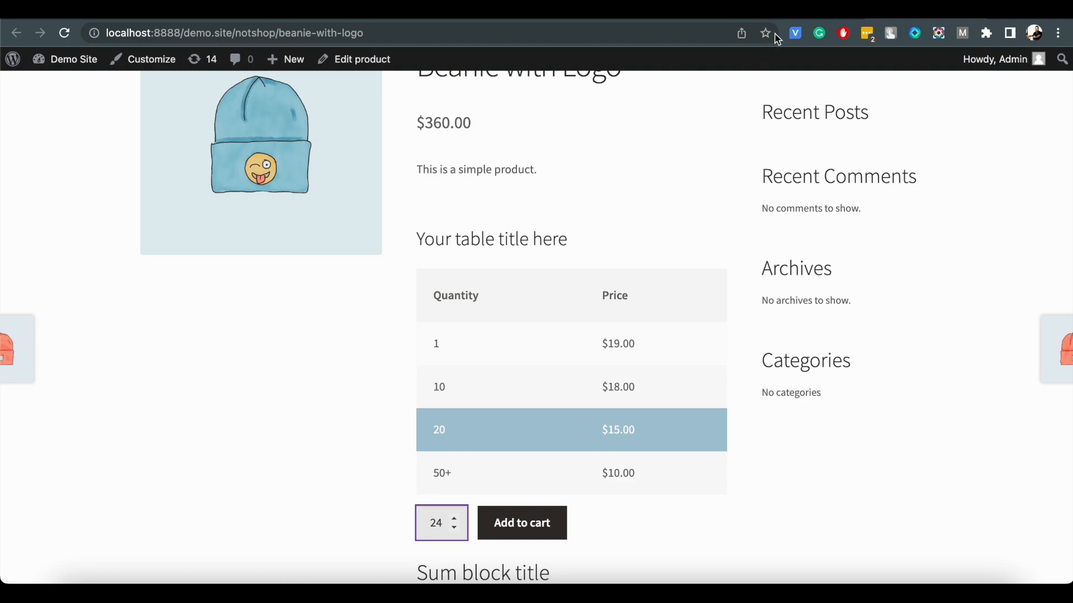
# Return to the product editor, set the Tiered Pricing minimum quantity to 5 and update the product.
pyautogui.click(789, 8)
pyautogui.scroll(-8, 474, 396)
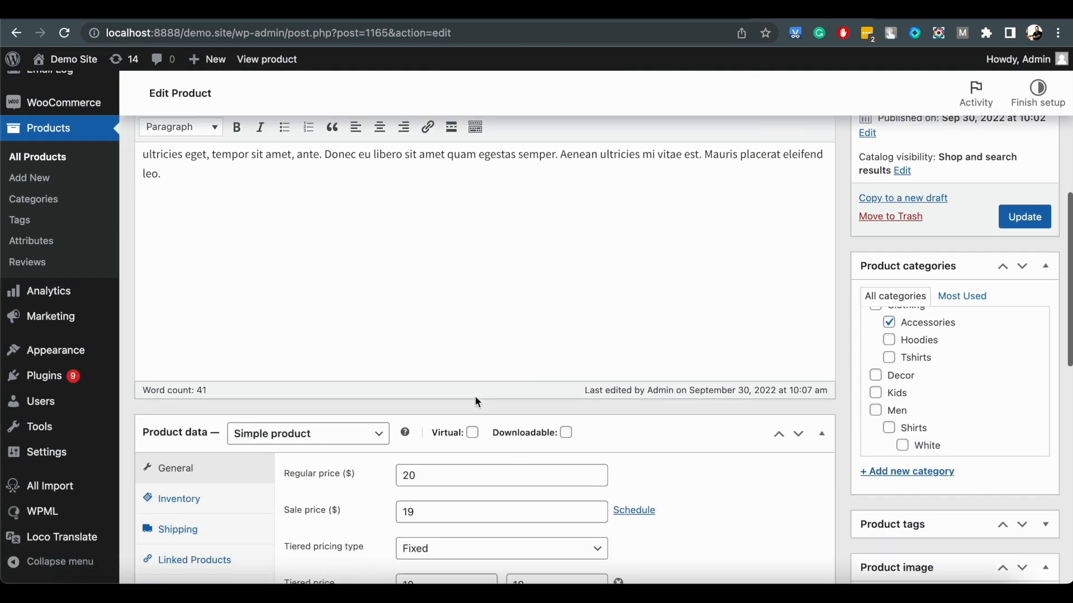
pyautogui.scroll(-5, 476, 401)
pyautogui.click(254, 446)
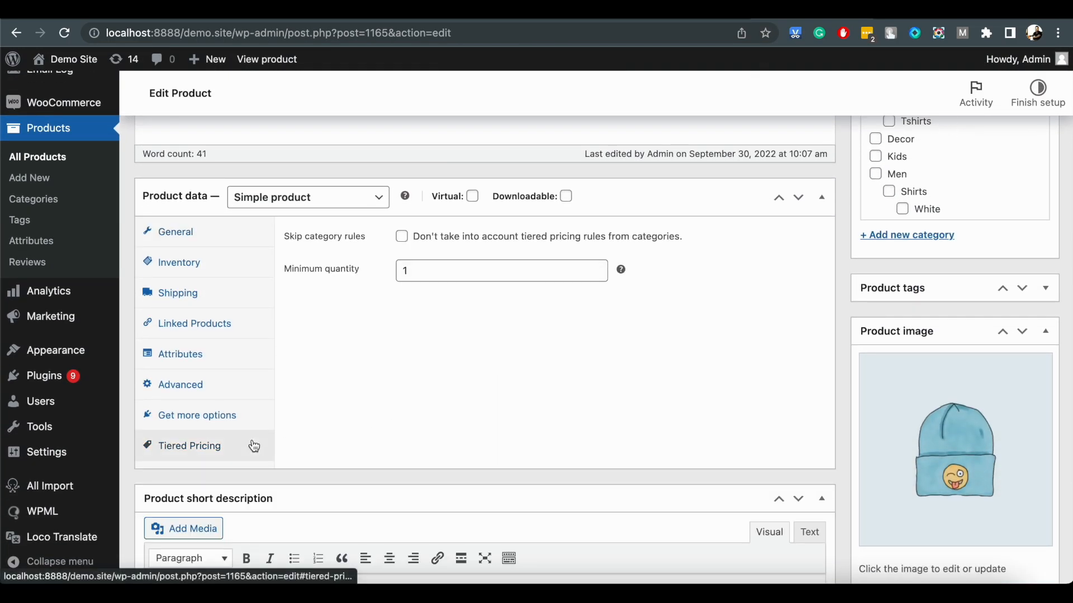
pyautogui.click(425, 269)
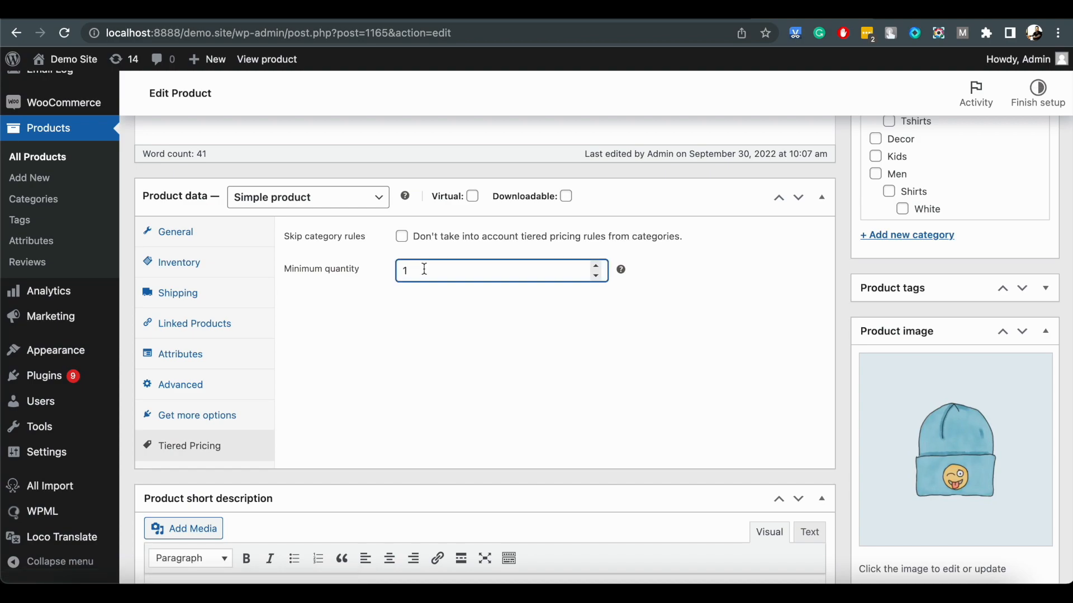
pyautogui.write('5')
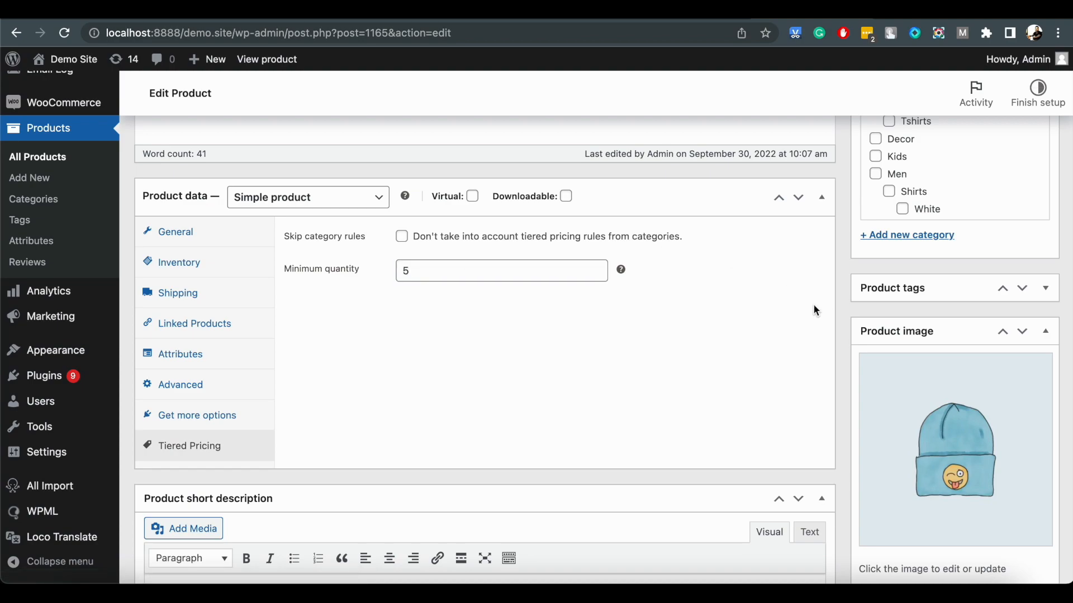
pyautogui.scroll(5, 813, 304)
pyautogui.click(1024, 221)
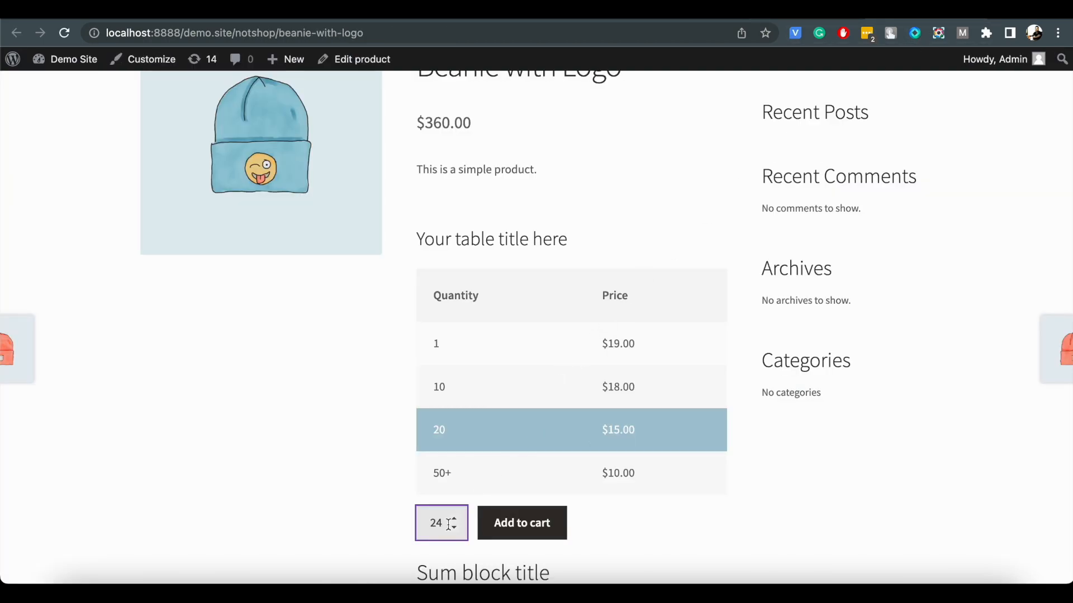
# Reload the store page and try to lower the order quantity below the minimum of 5.
pyautogui.click(64, 33)
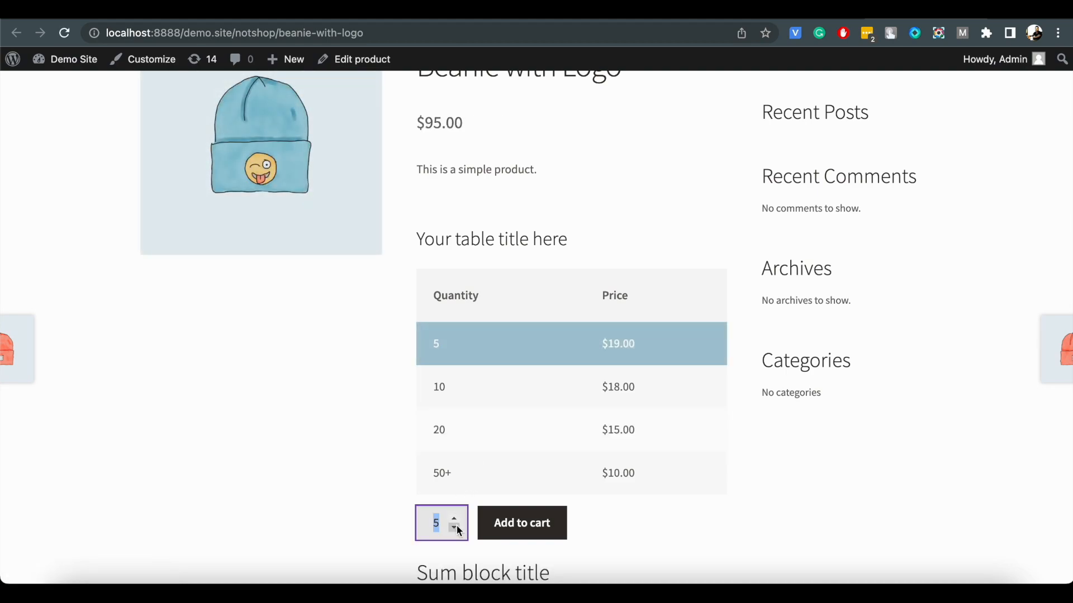
pyautogui.click(457, 520)
pyautogui.click(457, 519)
pyautogui.click(456, 527)
pyautogui.click(456, 528)
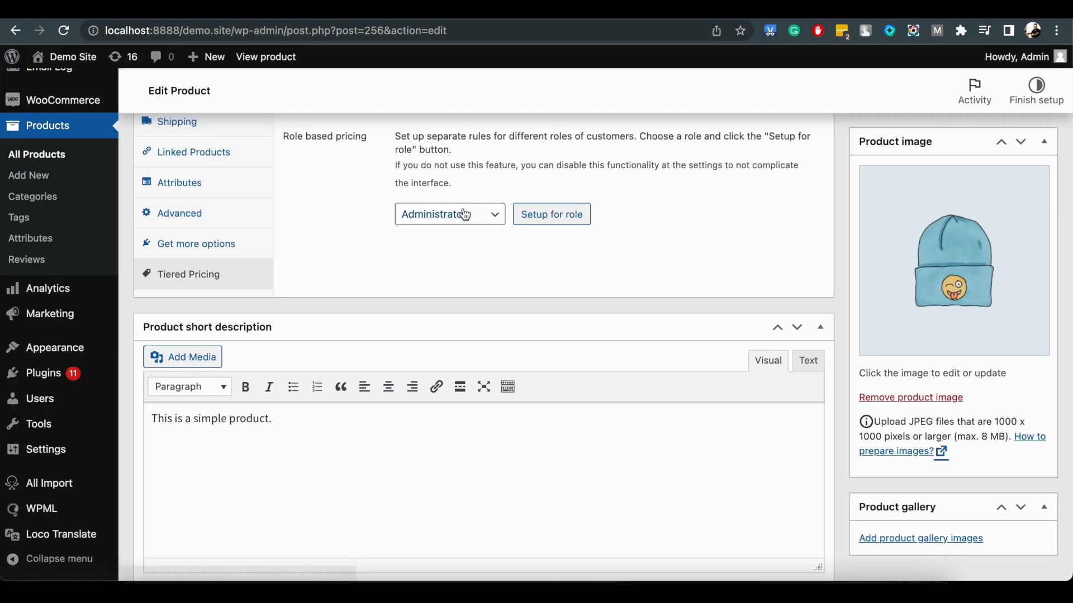
# Set up a separate role-based pricing rule for the Administrator role in the product's tiered pricing data.
pyautogui.click(463, 213)
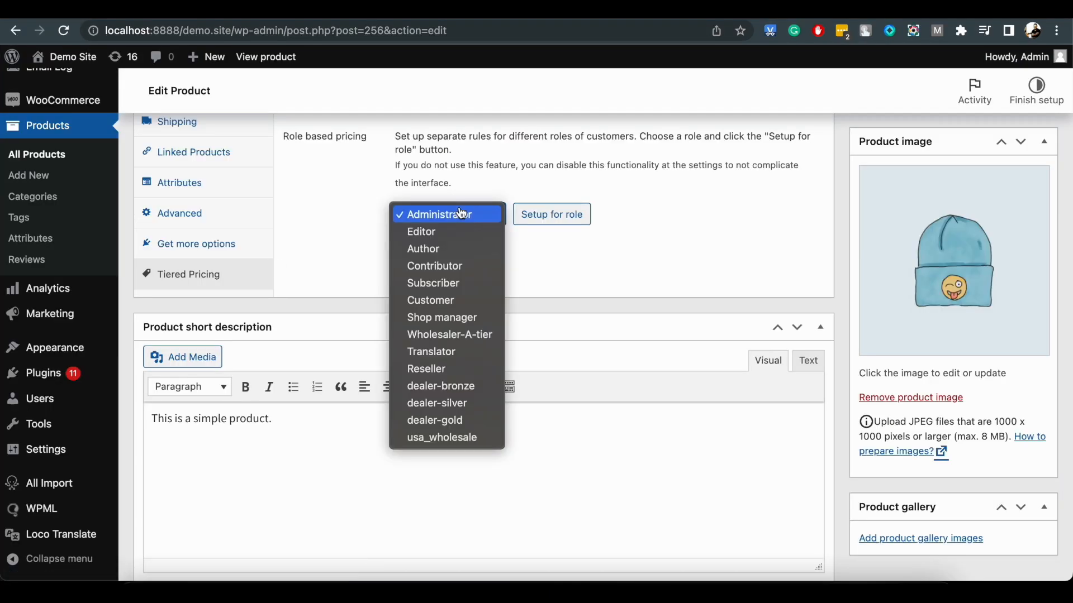
pyautogui.click(564, 218)
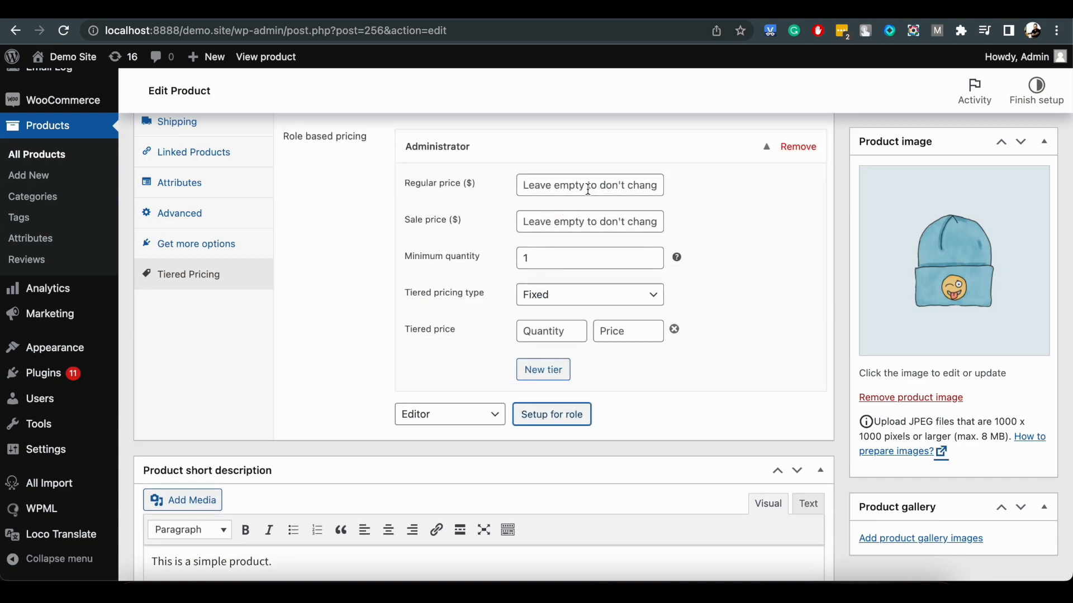
# In the Administrator pricing rule, set the regular price to 10, the tiered pricing type to Percentage and a tier of quantity 10 at 50 percent.
pyautogui.click(589, 186)
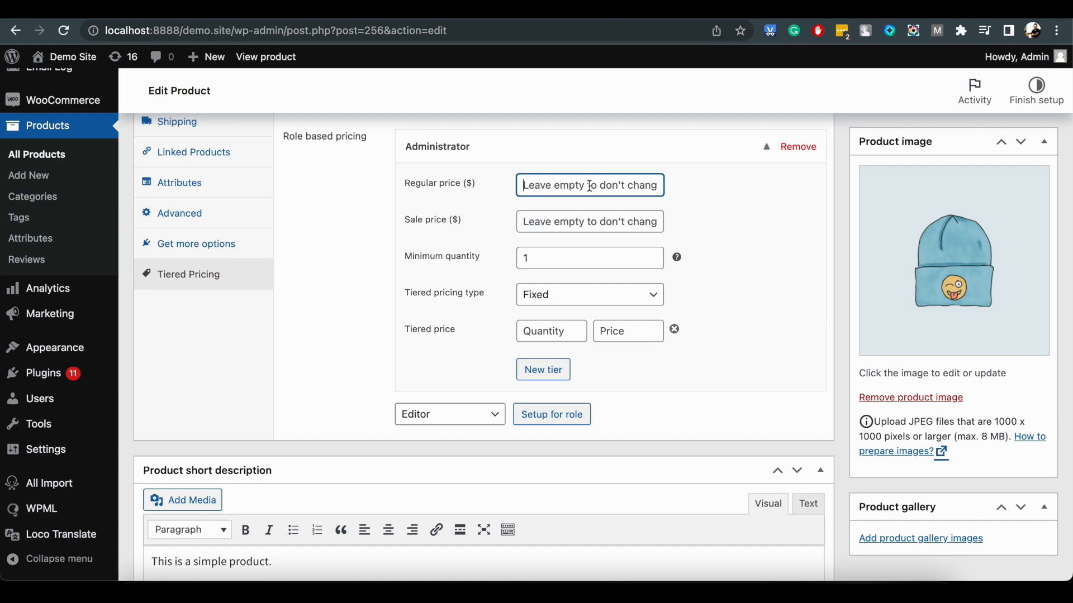
pyautogui.write('10')
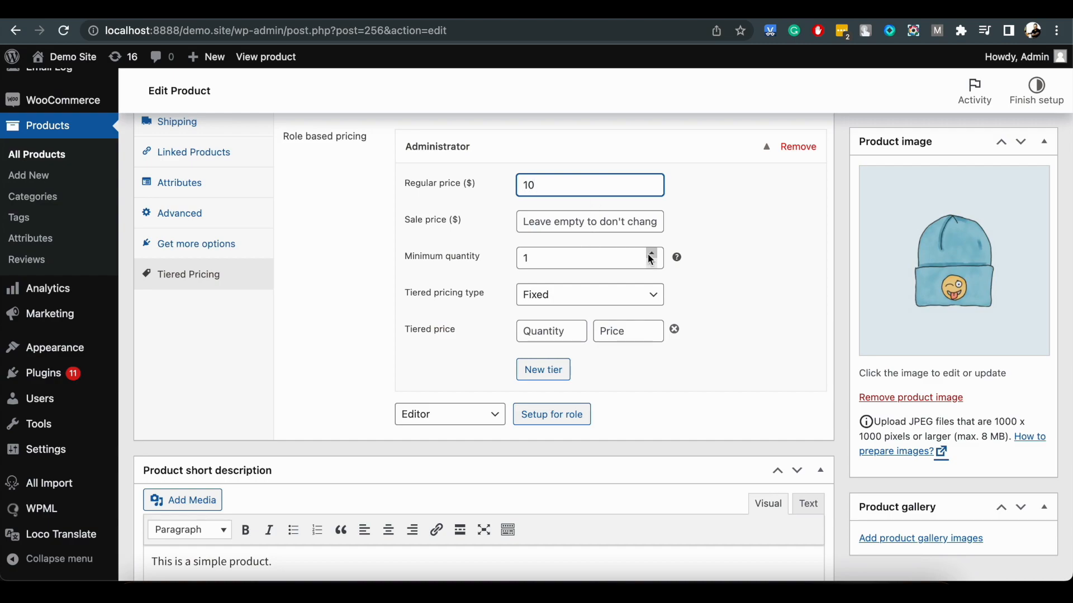
pyautogui.click(618, 295)
pyautogui.click(618, 311)
pyautogui.click(559, 334)
pyautogui.click(621, 335)
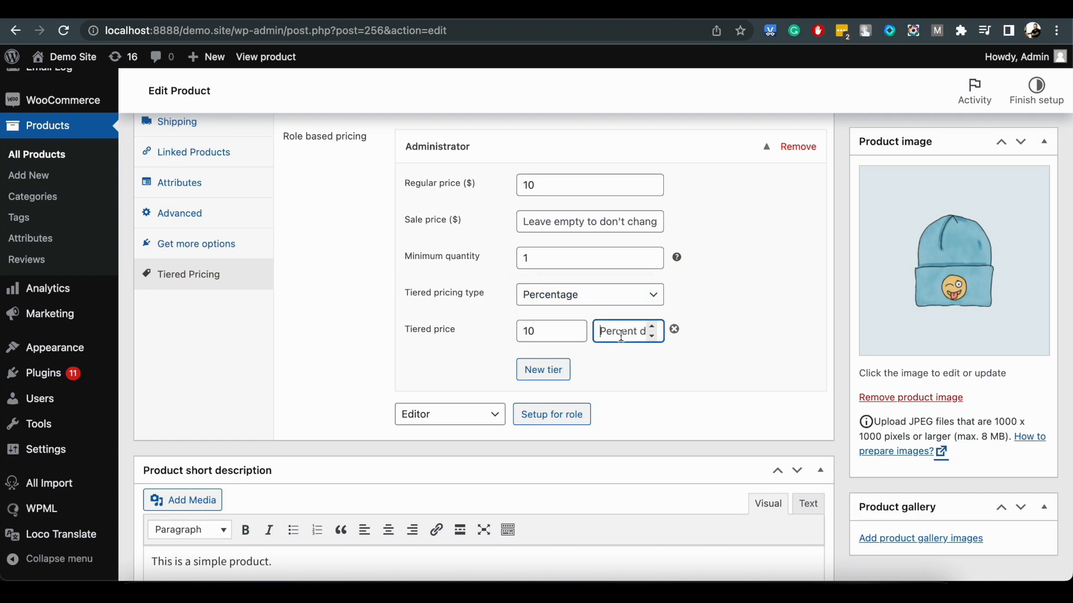
# Update the Beanie with Logo product and reload its store page to check the Administrator pricing.
pyautogui.scroll(10, 883, 290)
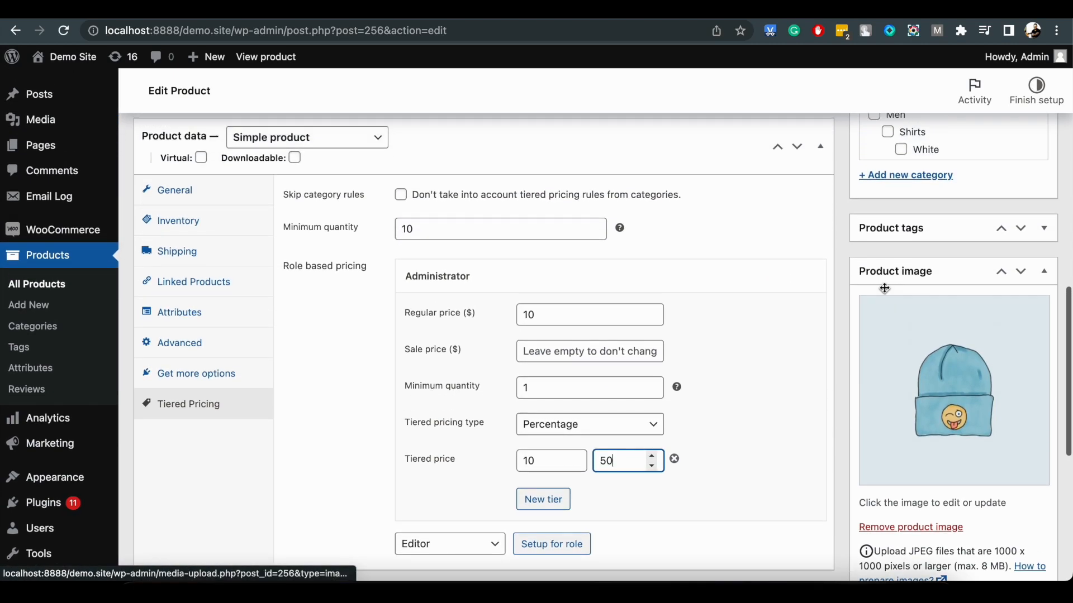
pyautogui.click(1007, 239)
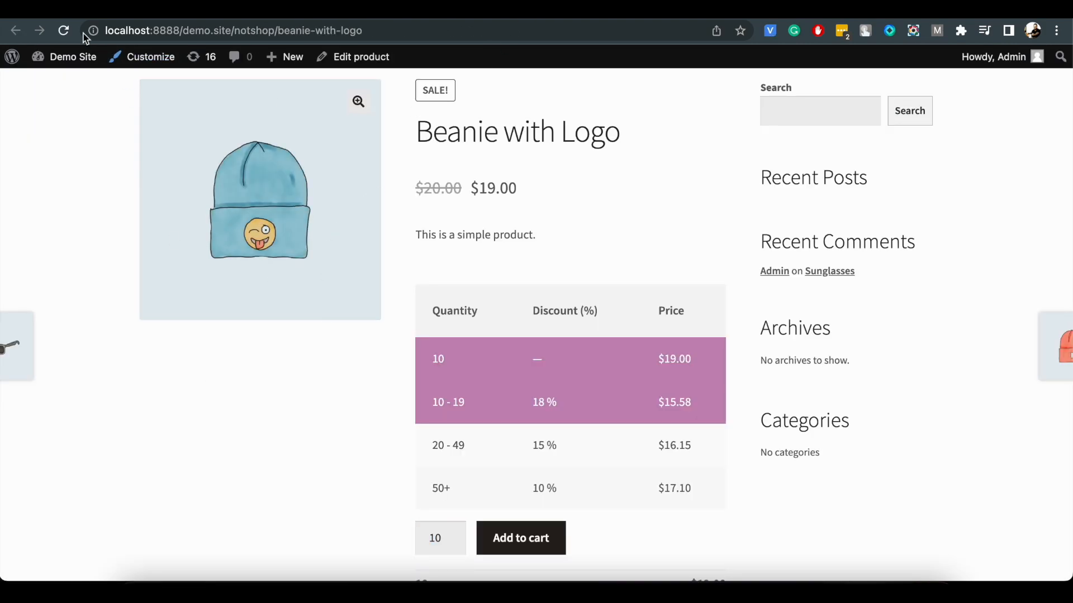
pyautogui.click(67, 31)
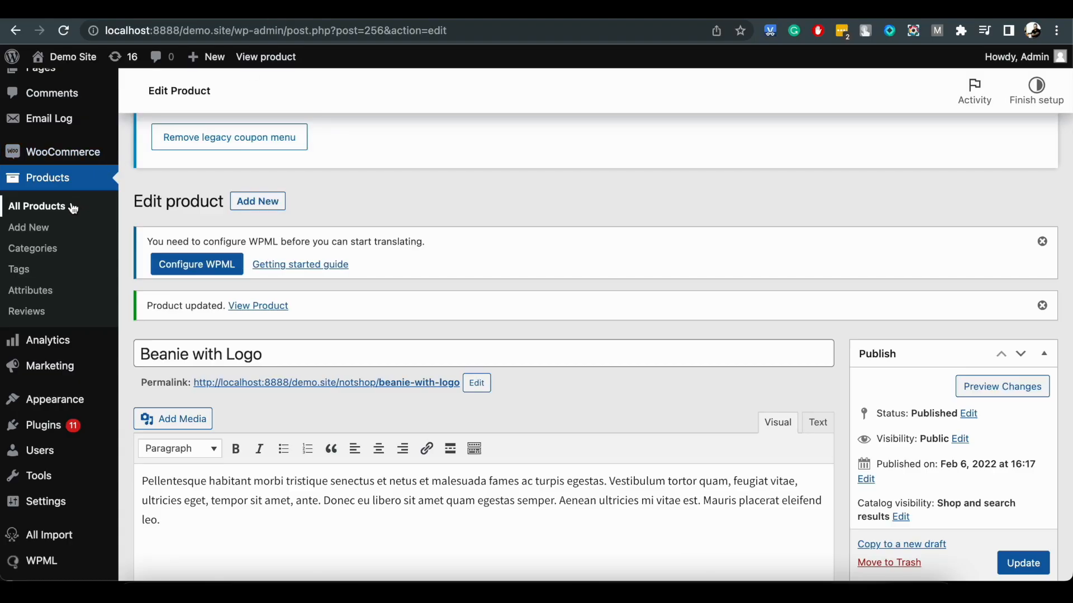
# Return to the list of all products and open T-Shirt with Logo for editing.
pyautogui.click(72, 208)
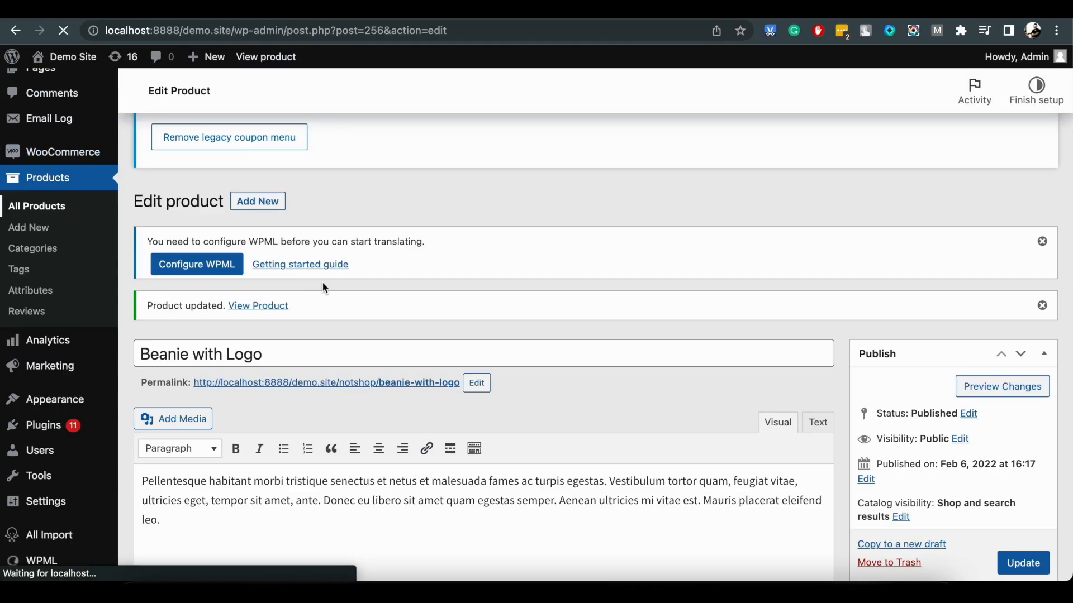
pyautogui.scroll(-5, 322, 283)
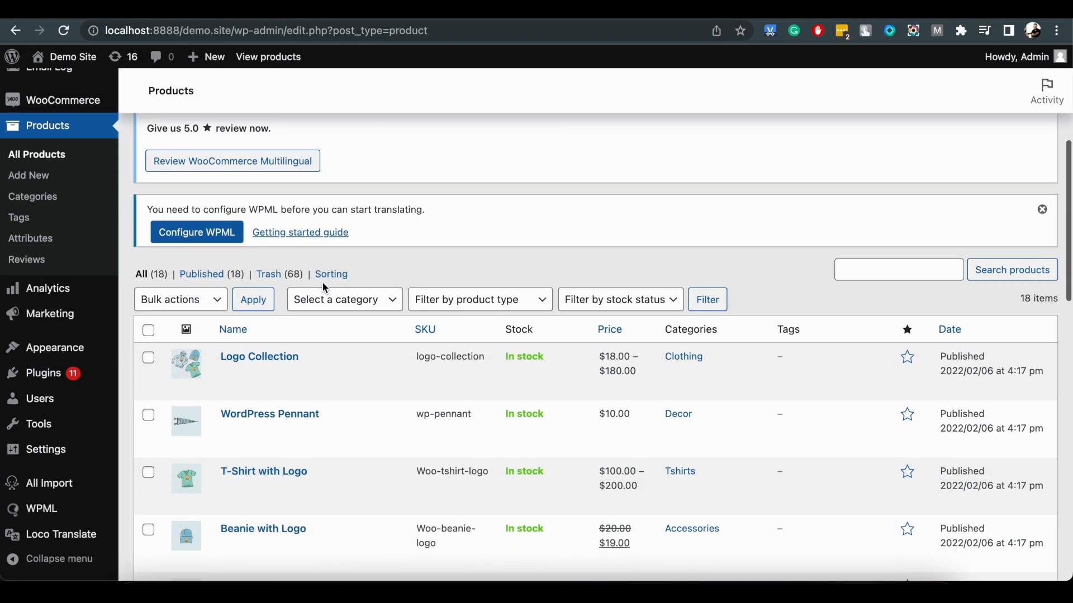
pyautogui.scroll(-1, 325, 289)
pyautogui.click(270, 435)
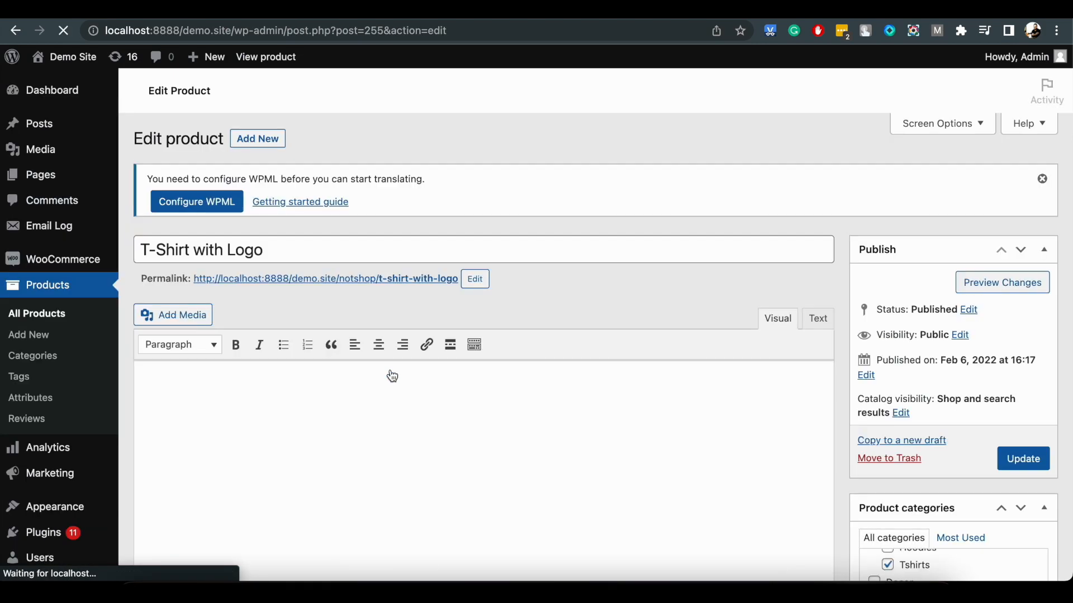
# In the product data, expand the Gray variation to reach its tiered pricing settings.
pyautogui.scroll(-7, 392, 376)
pyautogui.scroll(-3, 392, 376)
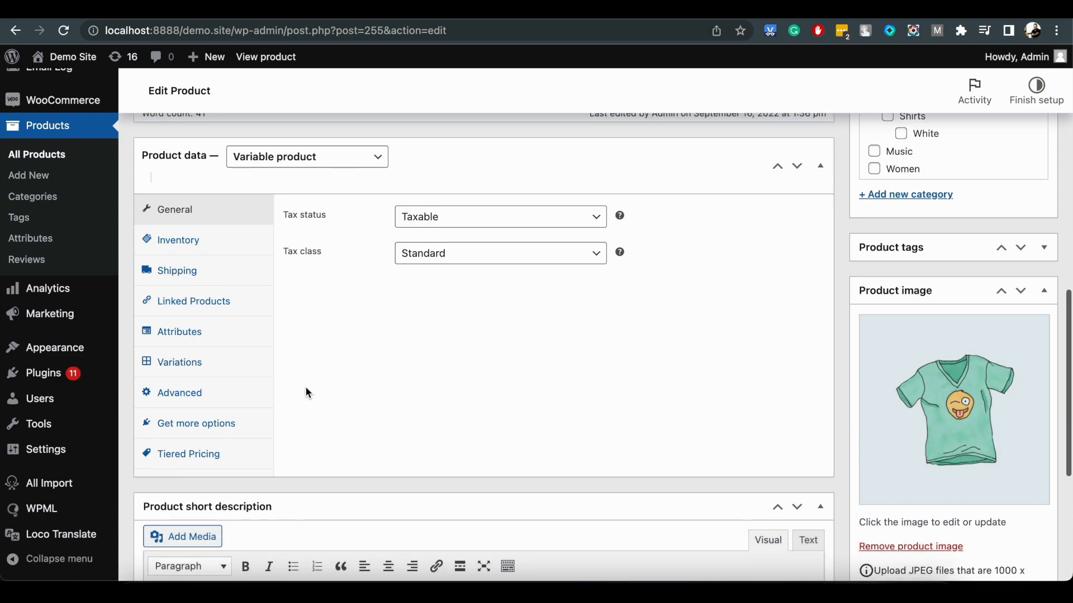
pyautogui.click(233, 366)
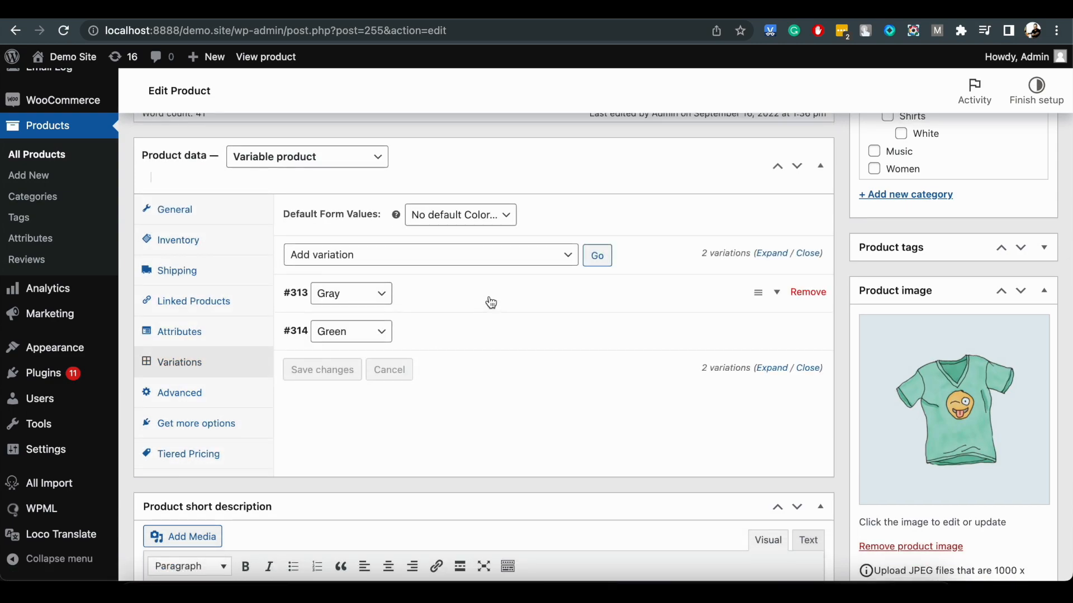
pyautogui.click(489, 298)
pyautogui.scroll(-3, 489, 297)
pyautogui.scroll(-2, 490, 296)
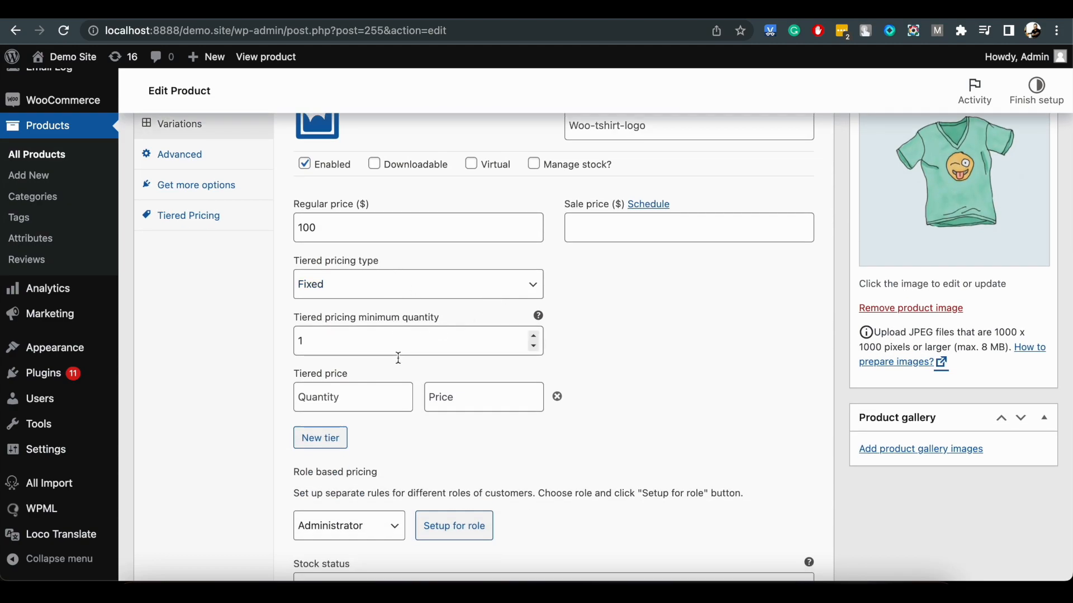
# Add two fixed price tiers to the Gray variation: quantity 10 at 90 and quantity 50 at 50.
pyautogui.click(367, 396)
pyautogui.write('10')
pyautogui.press('Tab')
pyautogui.scroll(1, 374, 396)
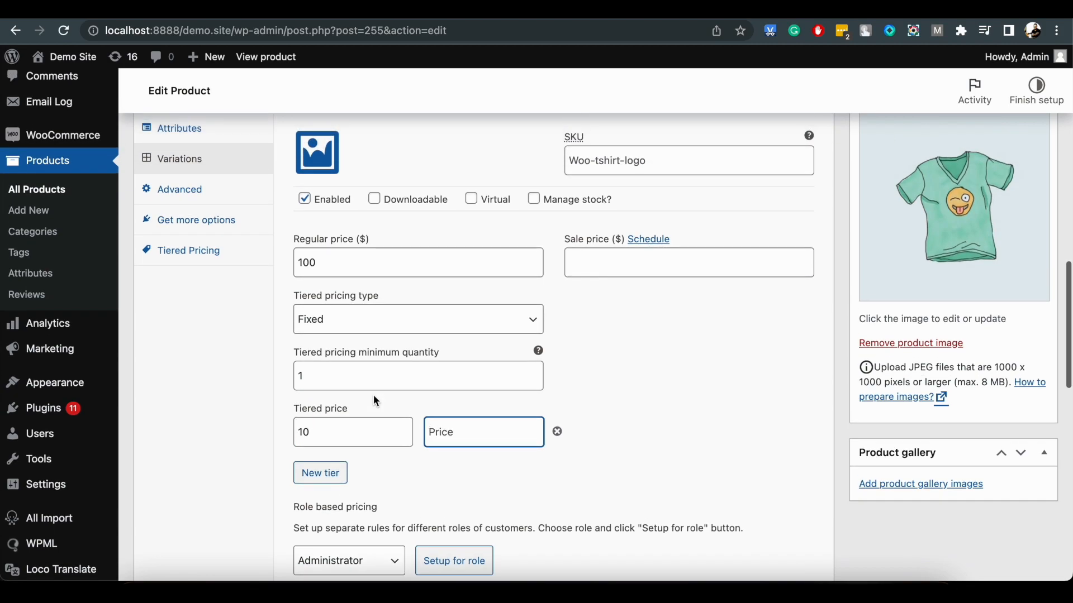
pyautogui.write('90')
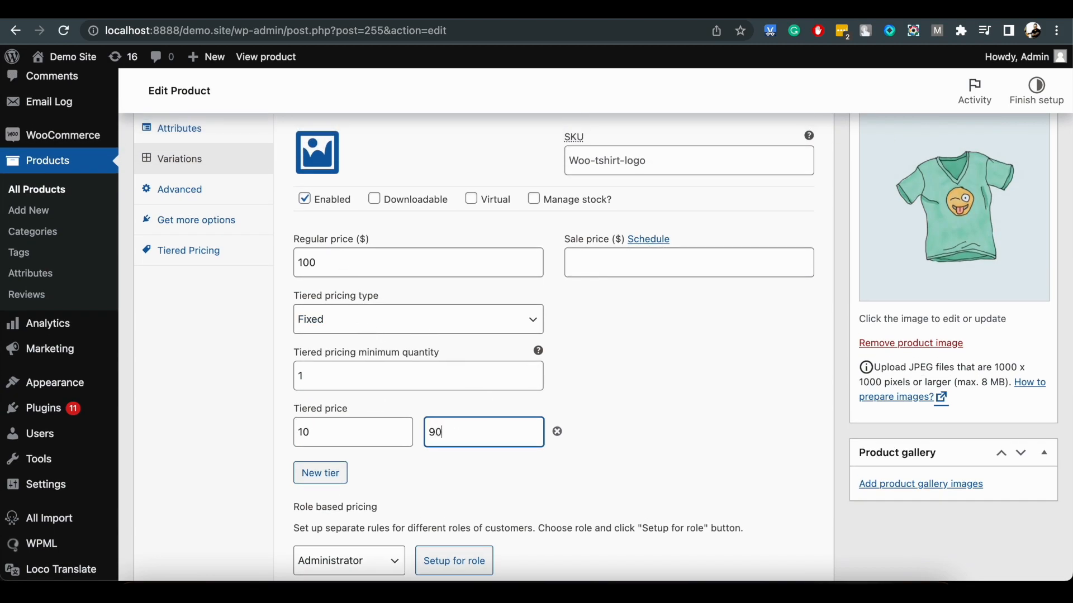
pyautogui.click(318, 473)
pyautogui.click(328, 476)
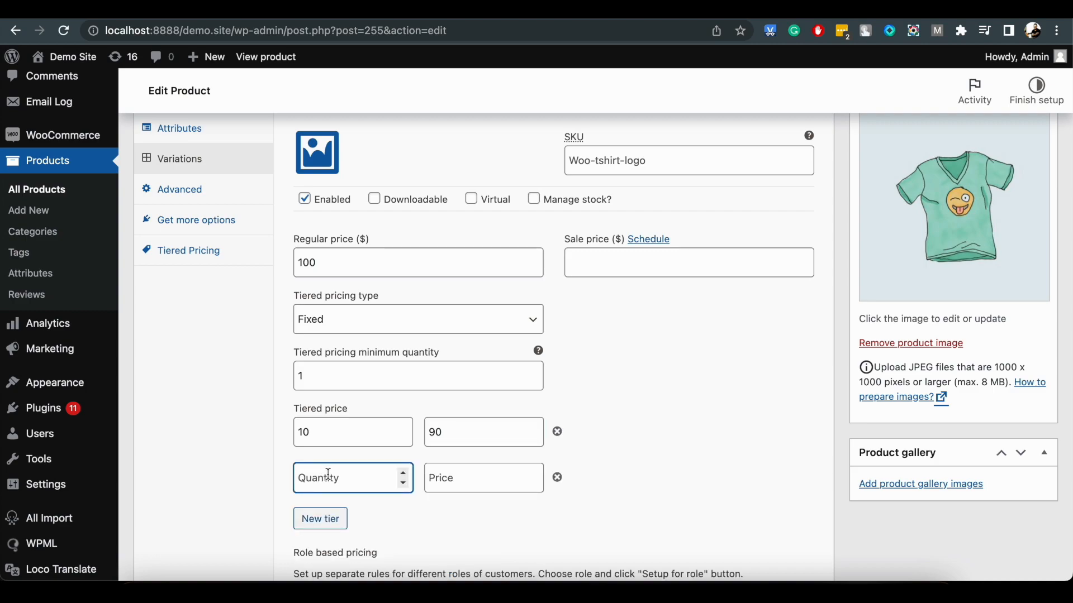
pyautogui.press('Tab')
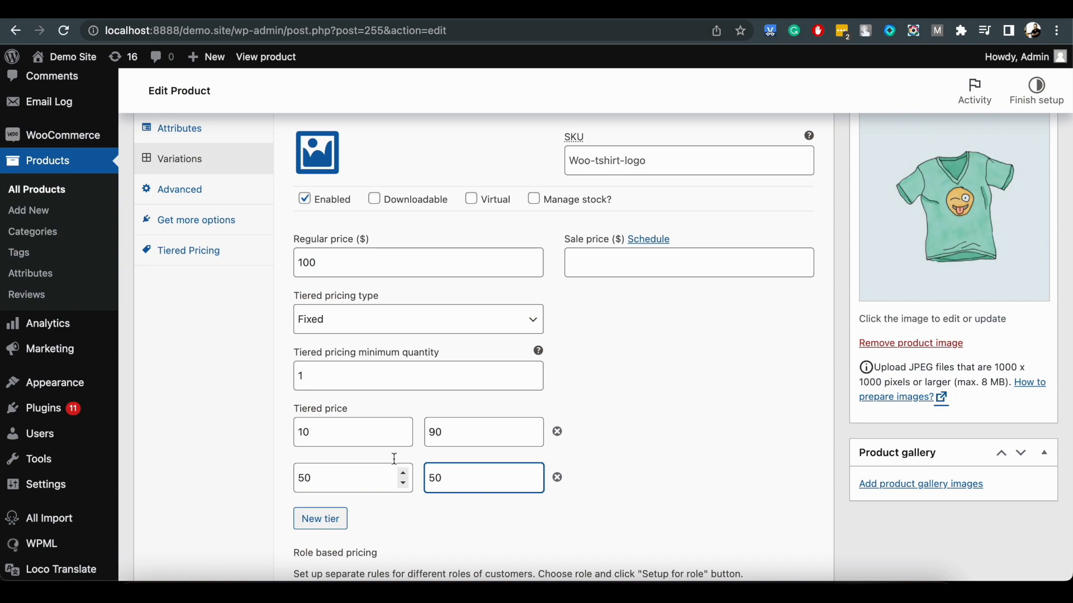
# Update the T-Shirt with Logo product to save the Gray variation's tiers.
pyautogui.scroll(10, 785, 411)
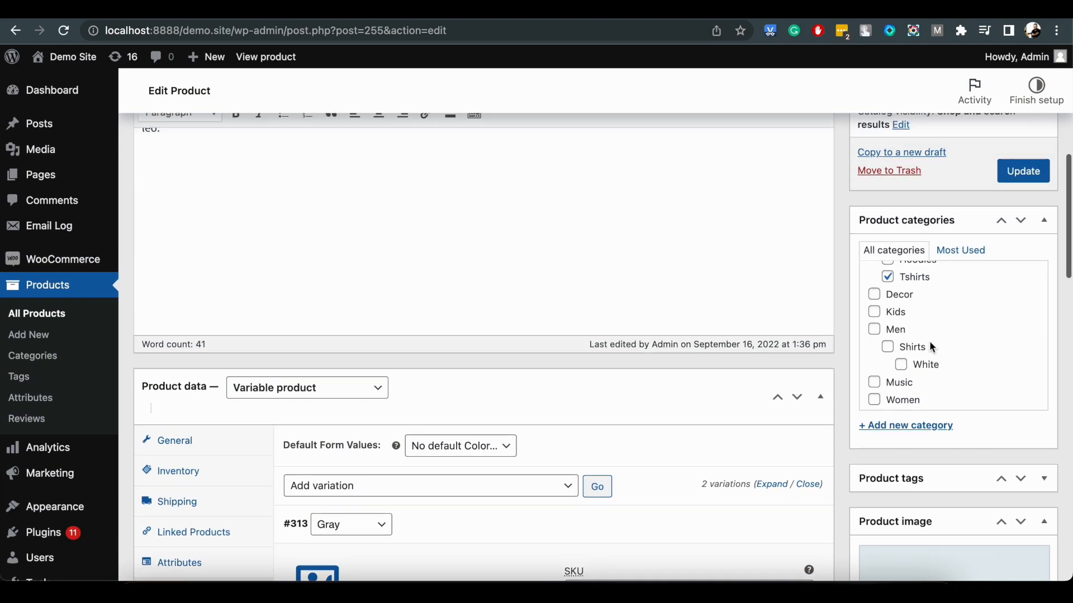
pyautogui.scroll(1, 961, 199)
pyautogui.click(1016, 242)
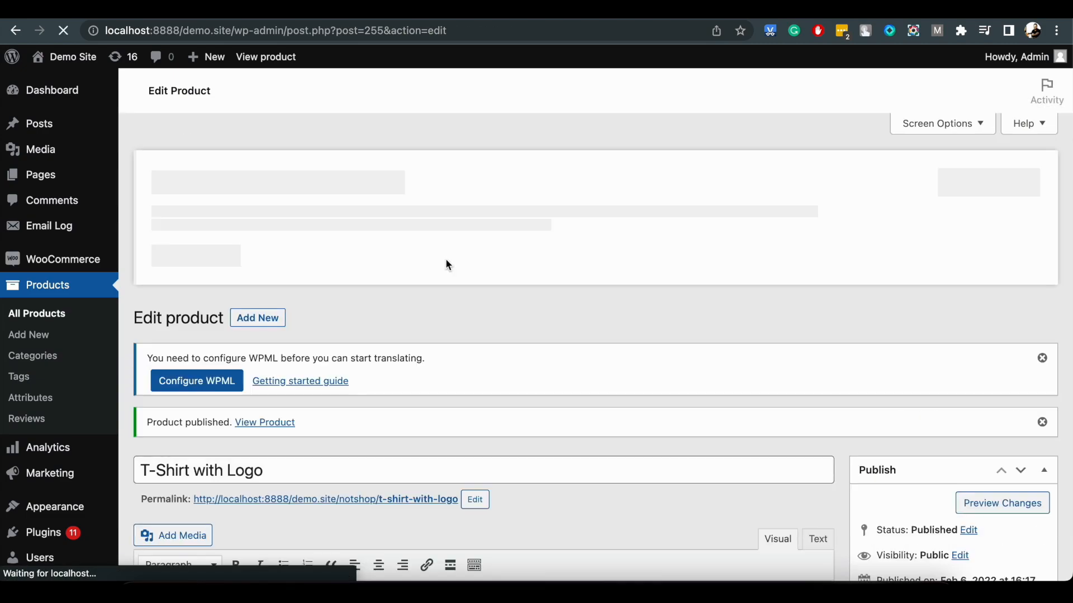
# Open the T-Shirt with Logo store page and choose the color Gray to check its tiered pricing table.
pyautogui.scroll(-1, 411, 335)
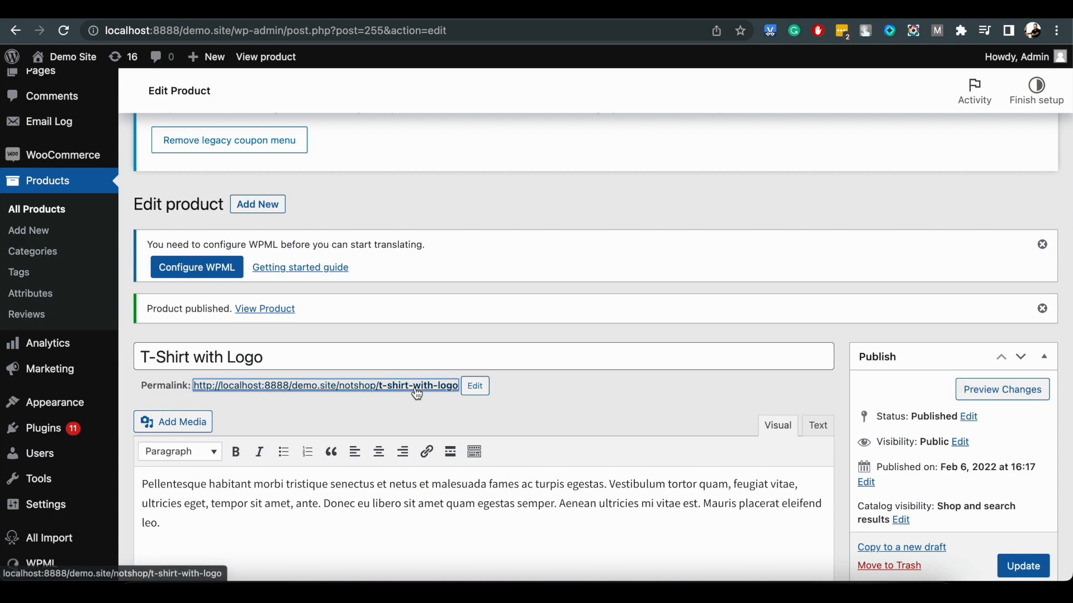
pyautogui.click(417, 385)
pyautogui.scroll(-2, 529, 339)
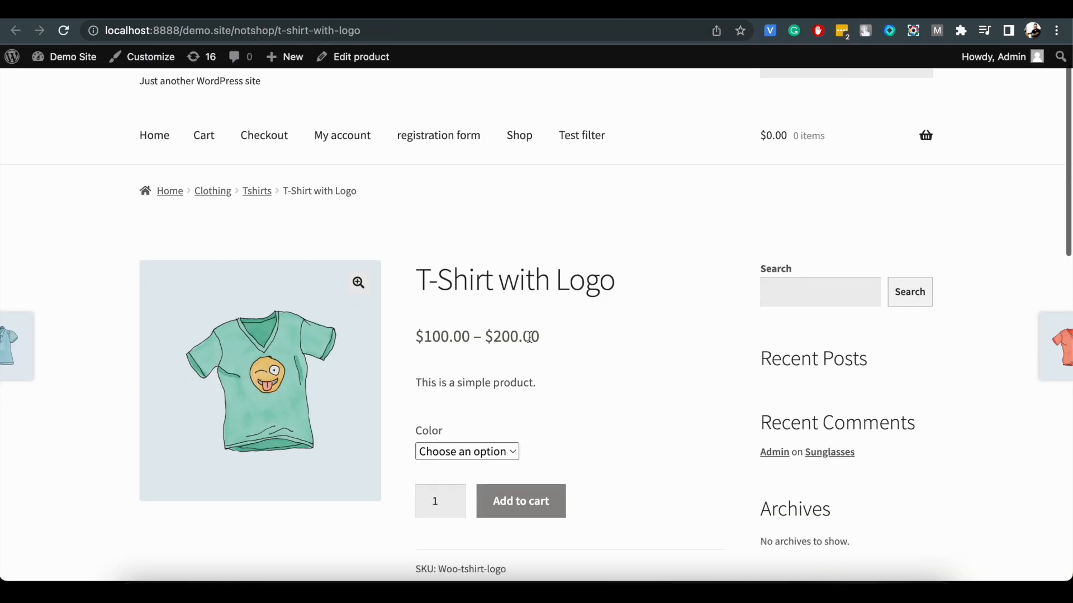
pyautogui.click(499, 401)
pyautogui.click(493, 426)
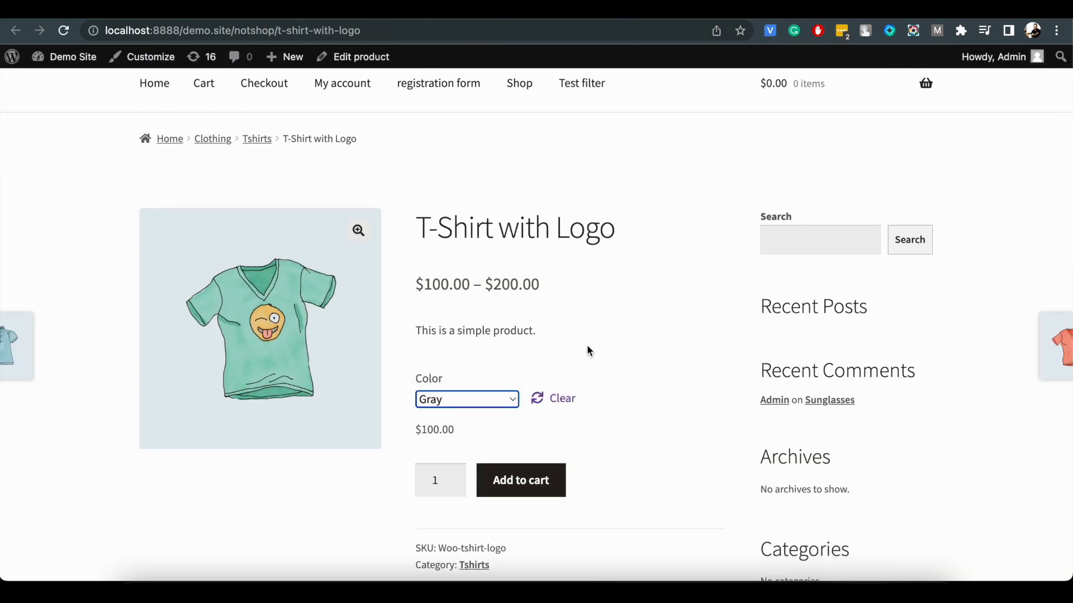
pyautogui.scroll(-1, 587, 350)
pyautogui.scroll(-2, 537, 430)
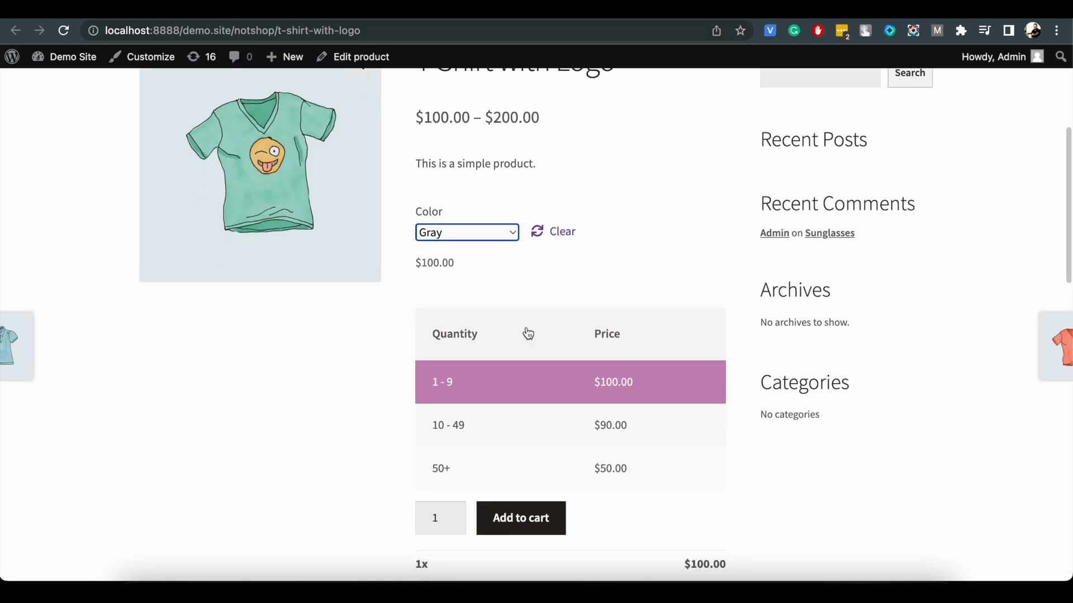
# Return to the T-Shirt with Logo editor and expand the Green variation to reach its tiered pricing settings.
pyautogui.click(371, 56)
pyautogui.scroll(-10, 417, 270)
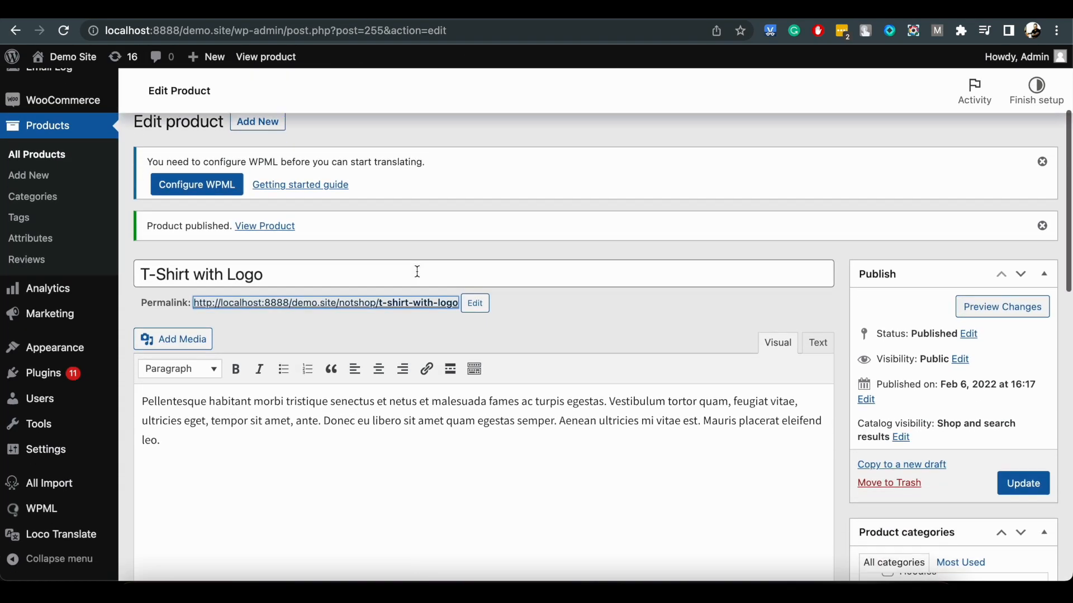
pyautogui.scroll(-3, 419, 277)
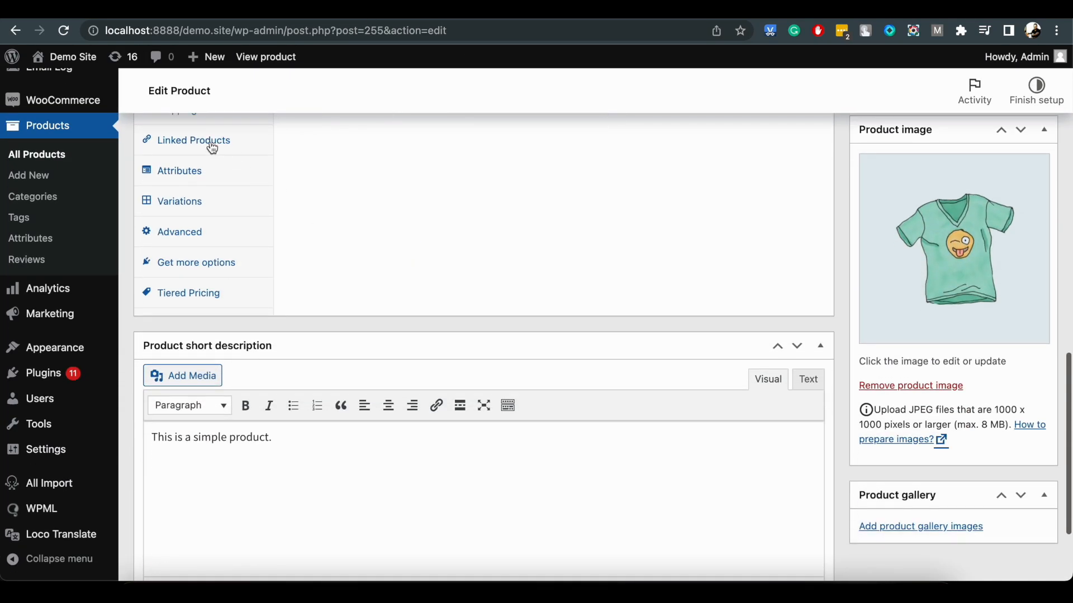
pyautogui.click(213, 201)
pyautogui.scroll(2, 450, 280)
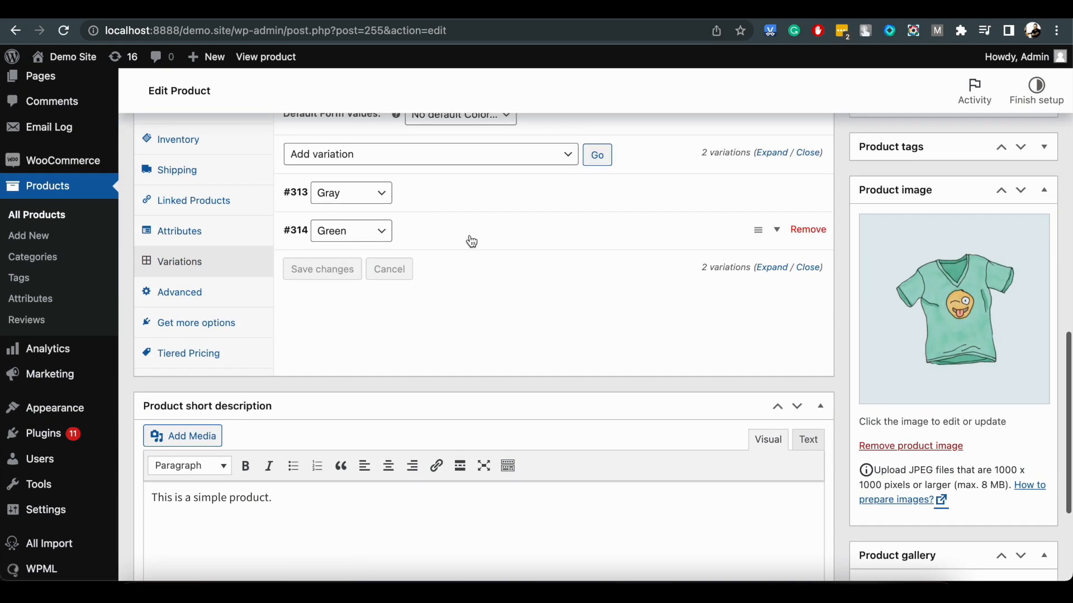
pyautogui.click(470, 238)
pyautogui.scroll(-3, 470, 239)
pyautogui.scroll(-1, 470, 236)
# Add two fixed price tiers to the Green variation: quantity 20 at 30 and quantity 40 at 20.
pyautogui.click(367, 385)
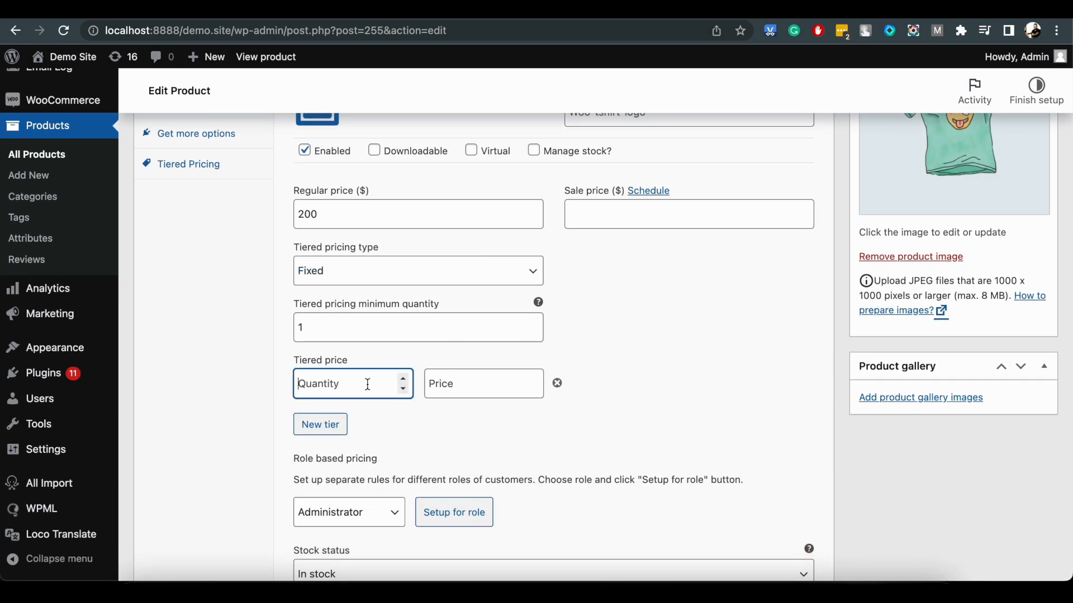
pyautogui.write('20')
pyautogui.press('Tab')
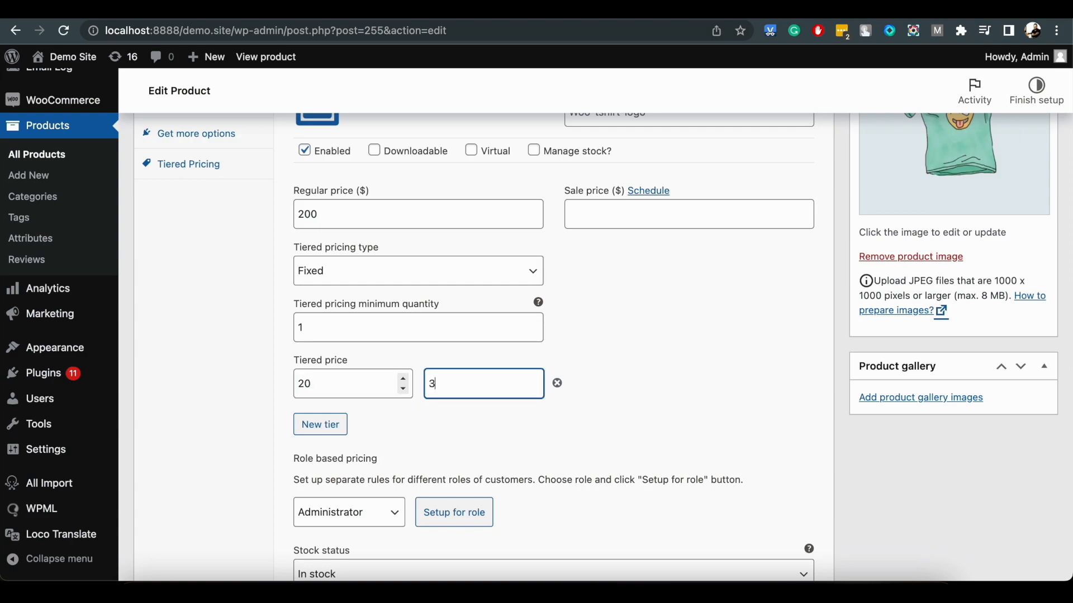
pyautogui.click(320, 425)
pyautogui.click(320, 426)
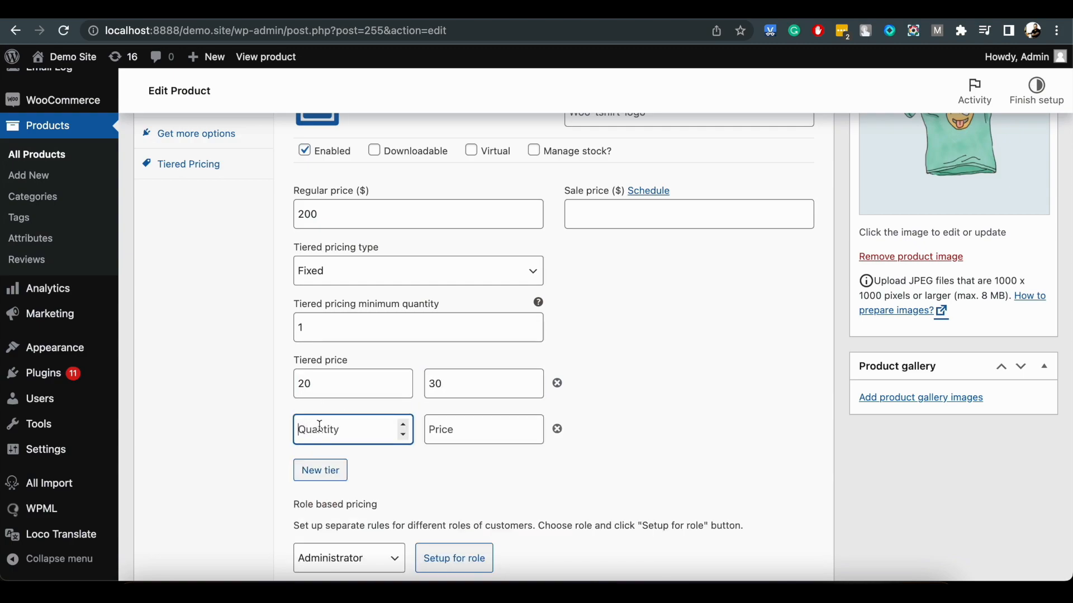
pyautogui.press('Tab')
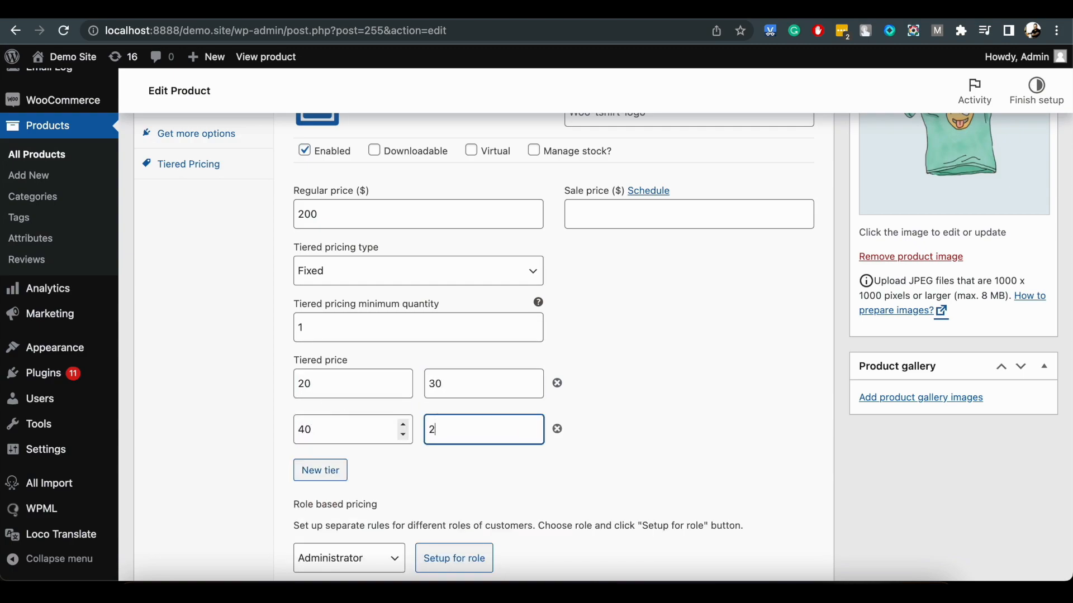
# Update the T-Shirt with Logo product to save the Green variation's tiers.
pyautogui.scroll(6, 855, 336)
pyautogui.scroll(3, 1033, 196)
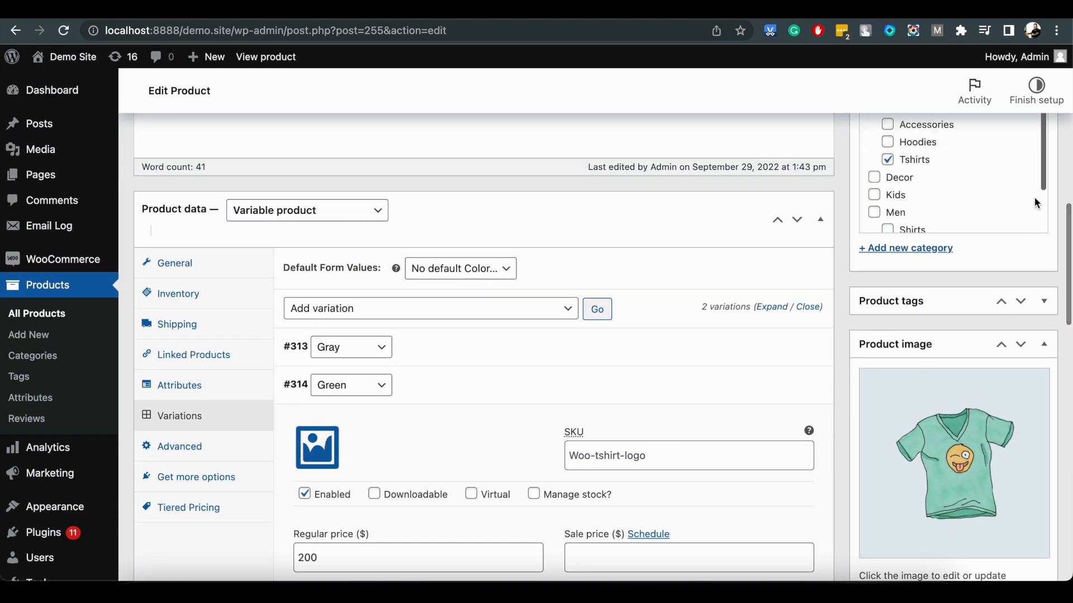
pyautogui.scroll(5, 1060, 328)
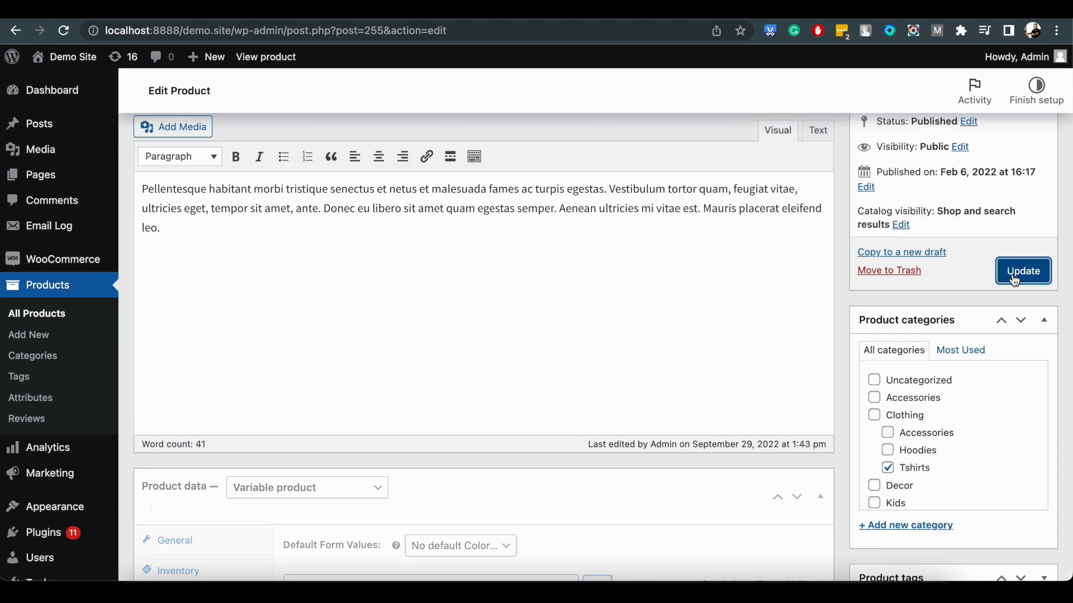
pyautogui.click(1023, 271)
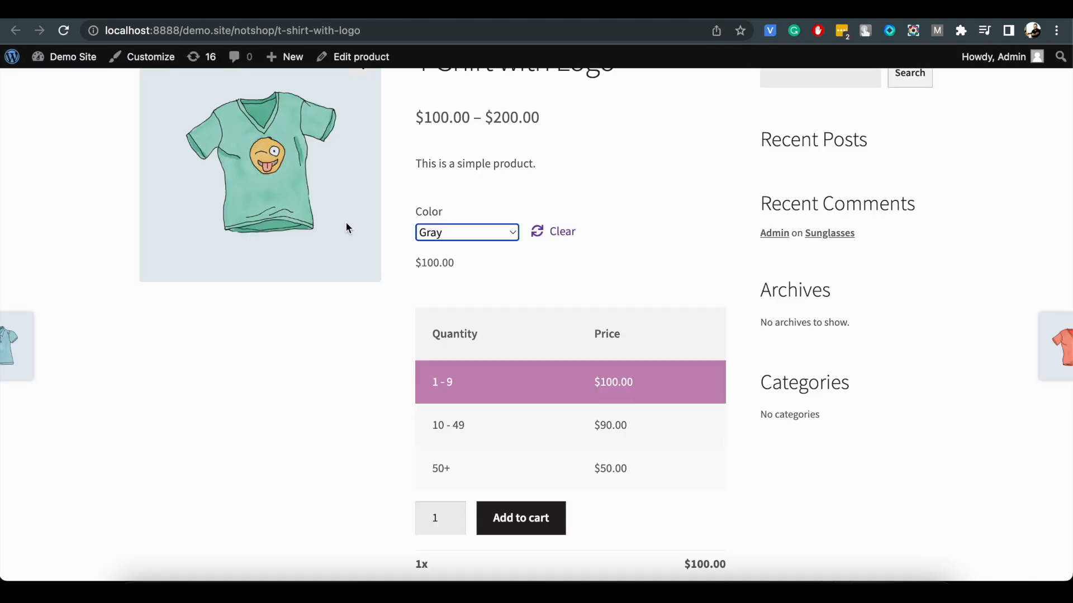
# Reload the T-Shirt with Logo store page and choose the color Green to check its tiered pricing table.
pyautogui.click(63, 30)
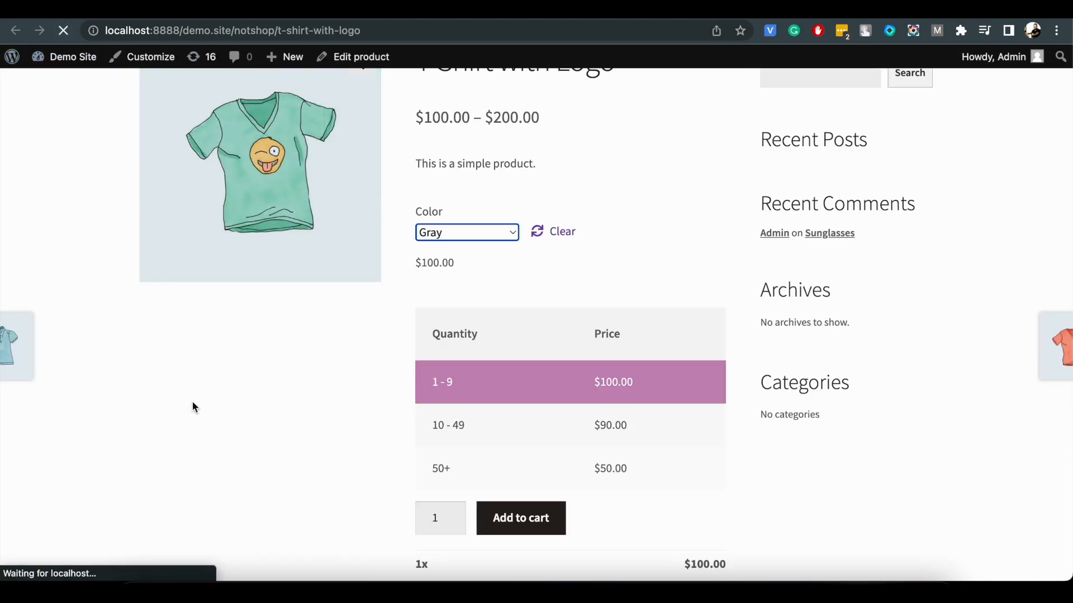
pyautogui.click(457, 237)
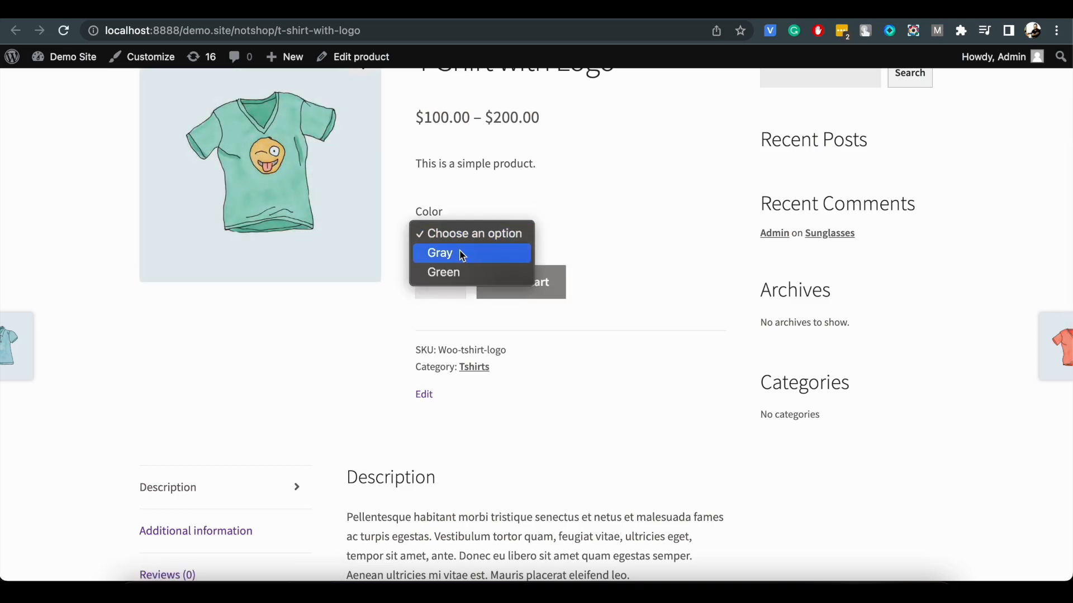
pyautogui.click(464, 272)
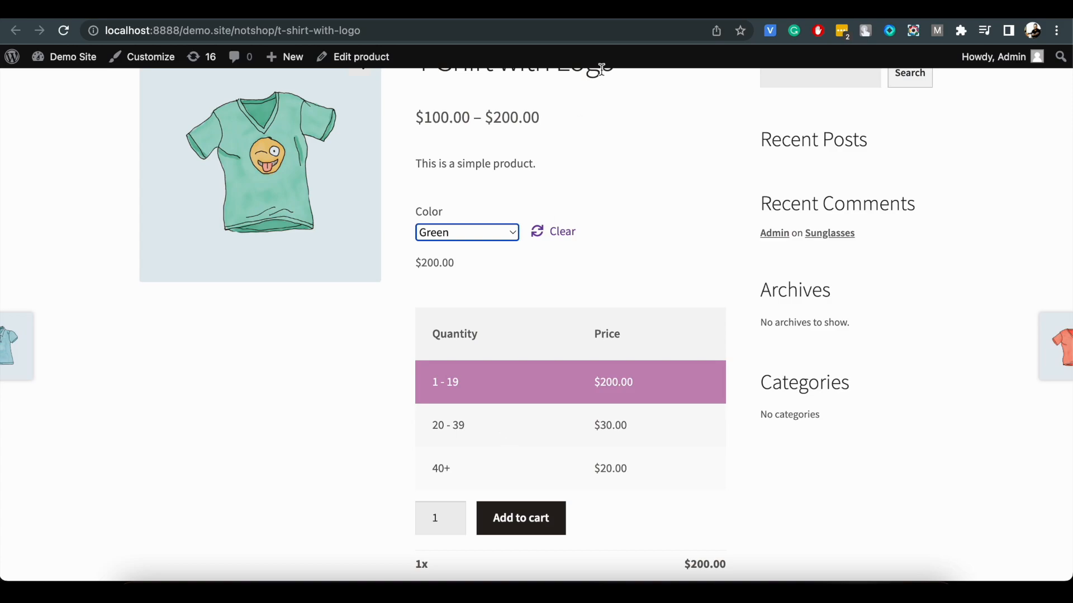
# Set the T-Shirt with Logo product's own tiered pricing to Percentage, with a tier of quantity 5 at 50 percent discount.
pyautogui.hotkey('ctrl', 'shift', 'Tab')
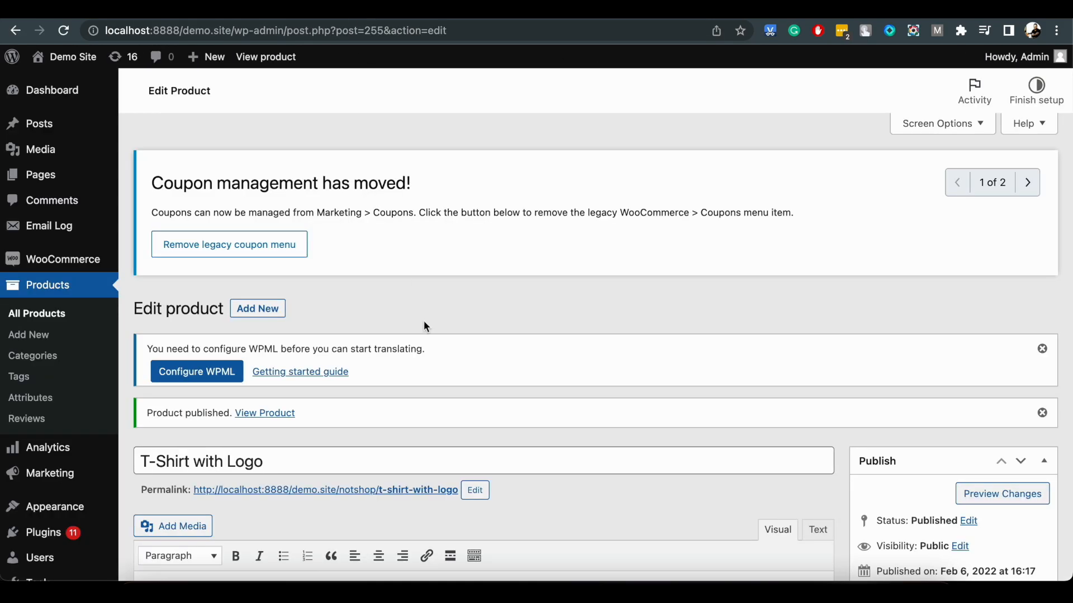
pyautogui.scroll(-10, 427, 380)
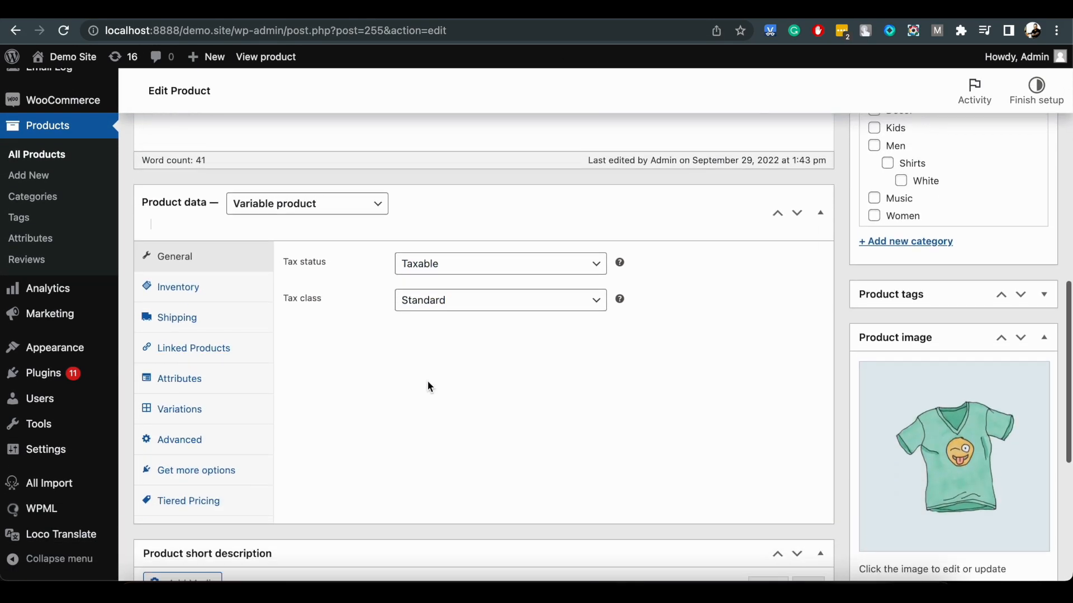
pyautogui.click(220, 486)
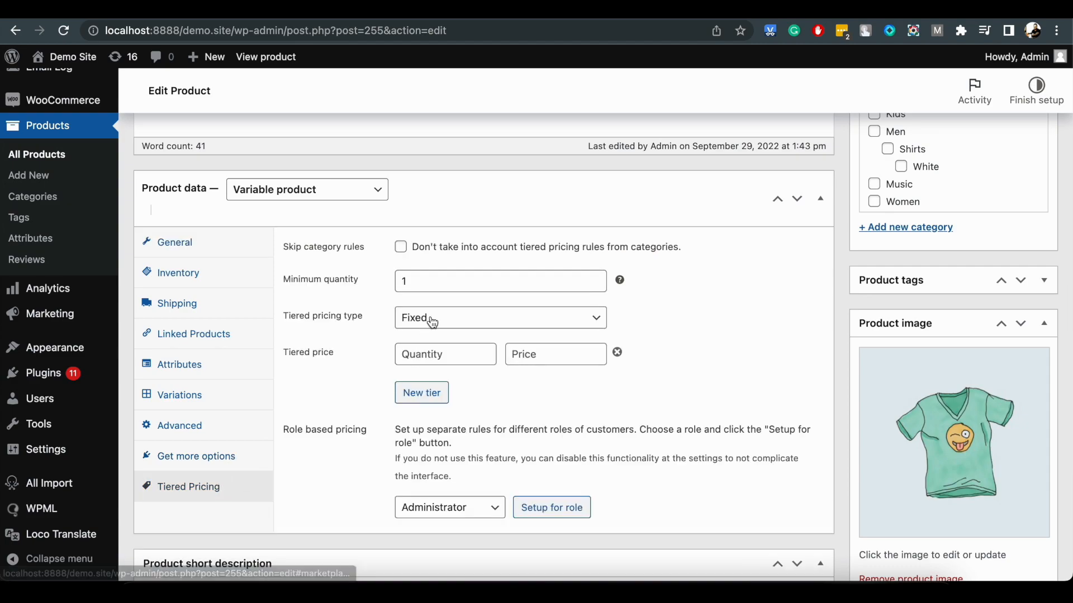
pyautogui.click(469, 326)
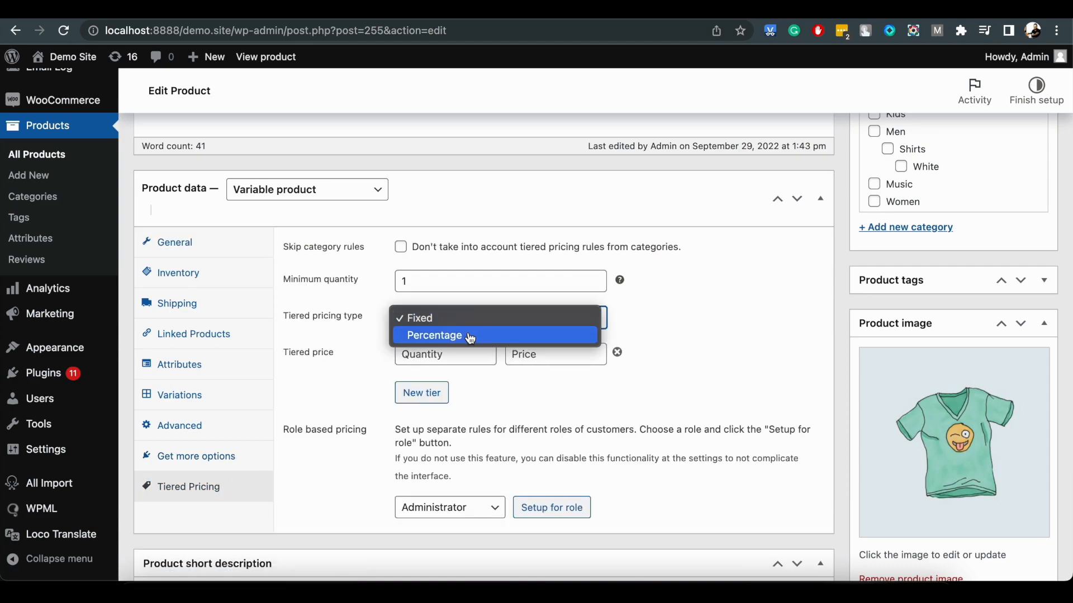
pyautogui.click(470, 333)
pyautogui.click(459, 350)
pyautogui.write('5')
pyautogui.press('Tab')
pyautogui.write('50')
# Expand the Gray variation of T-Shirt with Logo and remove both of its fixed price tiers.
pyautogui.click(201, 364)
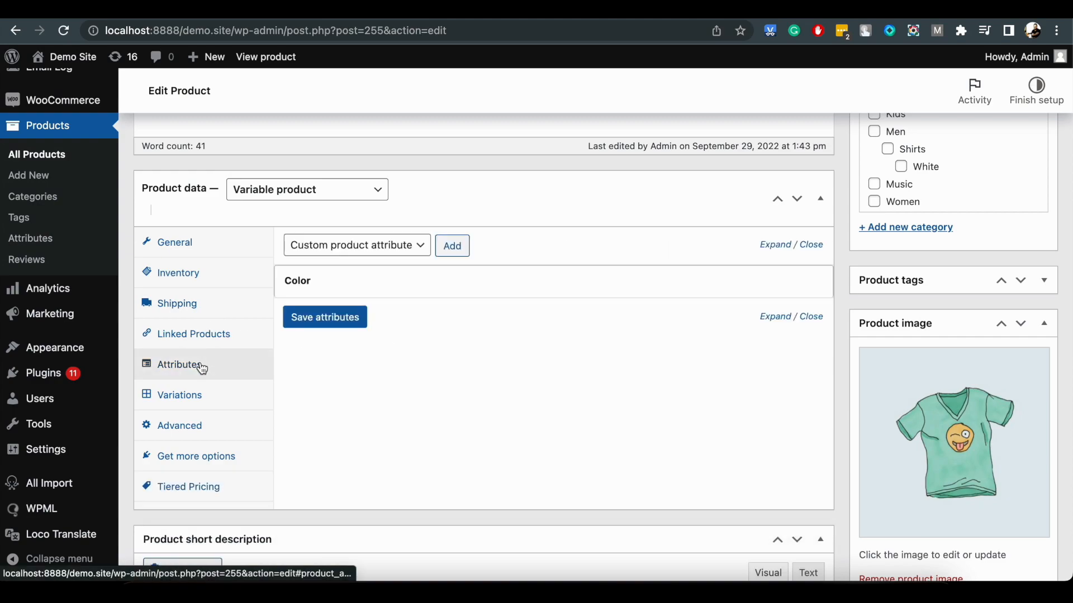
pyautogui.click(201, 395)
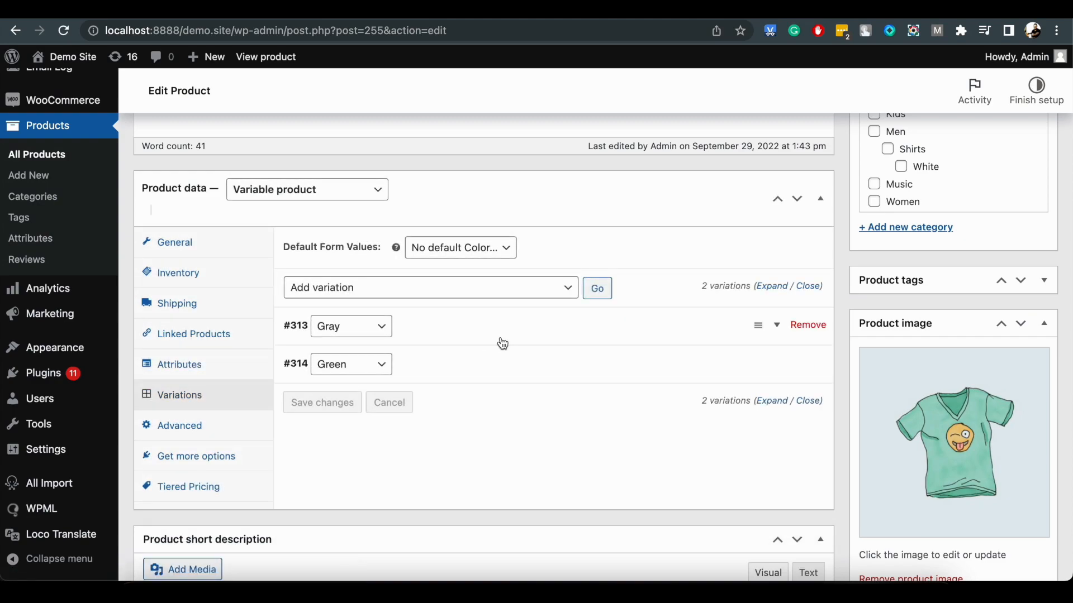
pyautogui.click(502, 335)
pyautogui.scroll(-2, 502, 335)
pyautogui.scroll(-3, 502, 338)
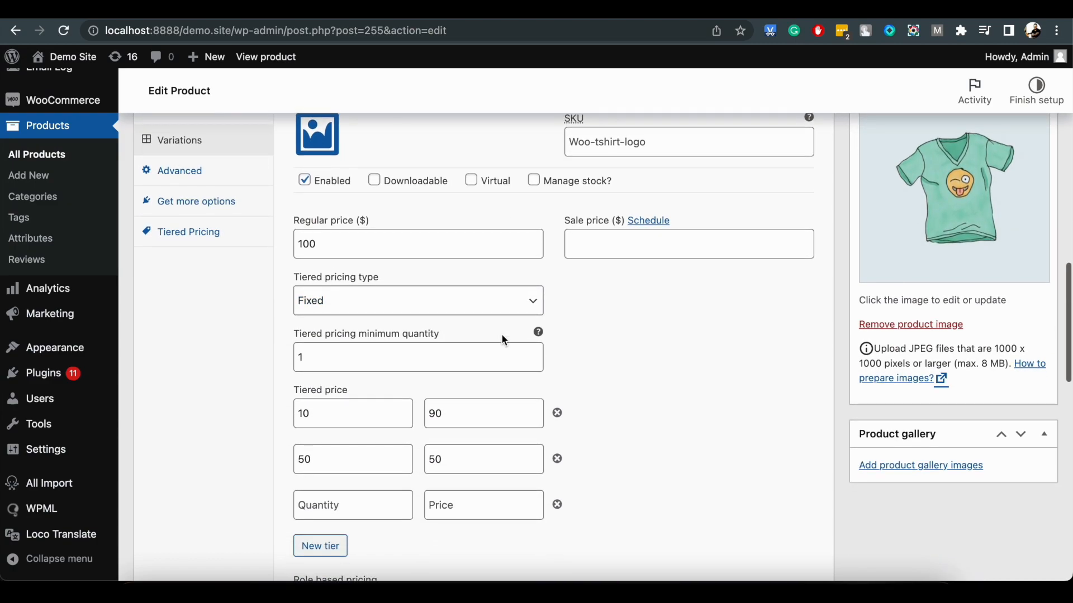
pyautogui.click(557, 415)
pyautogui.click(557, 415)
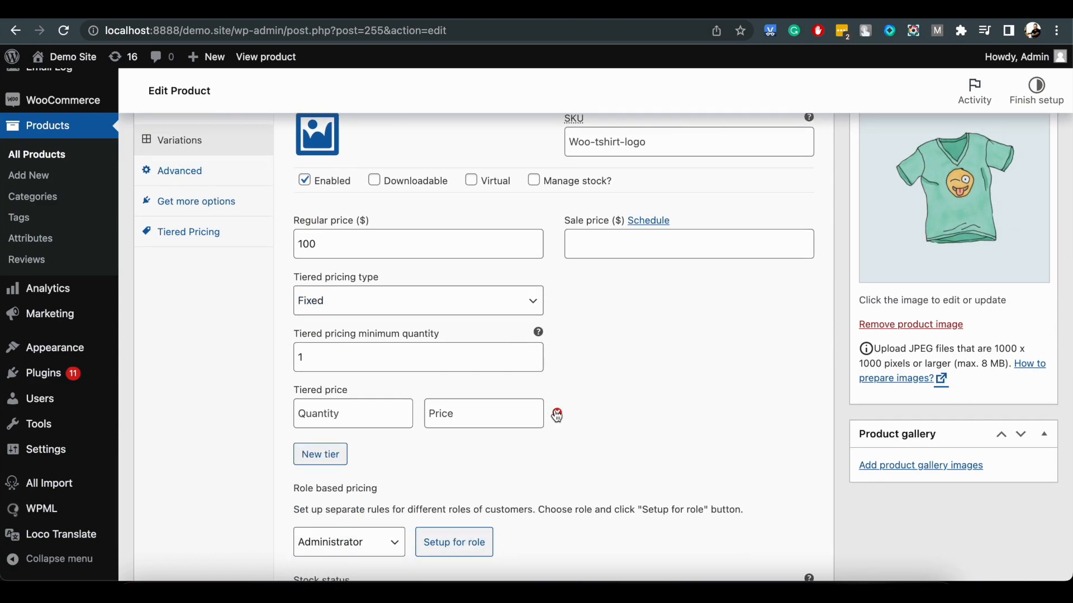
pyautogui.scroll(3, 343, 280)
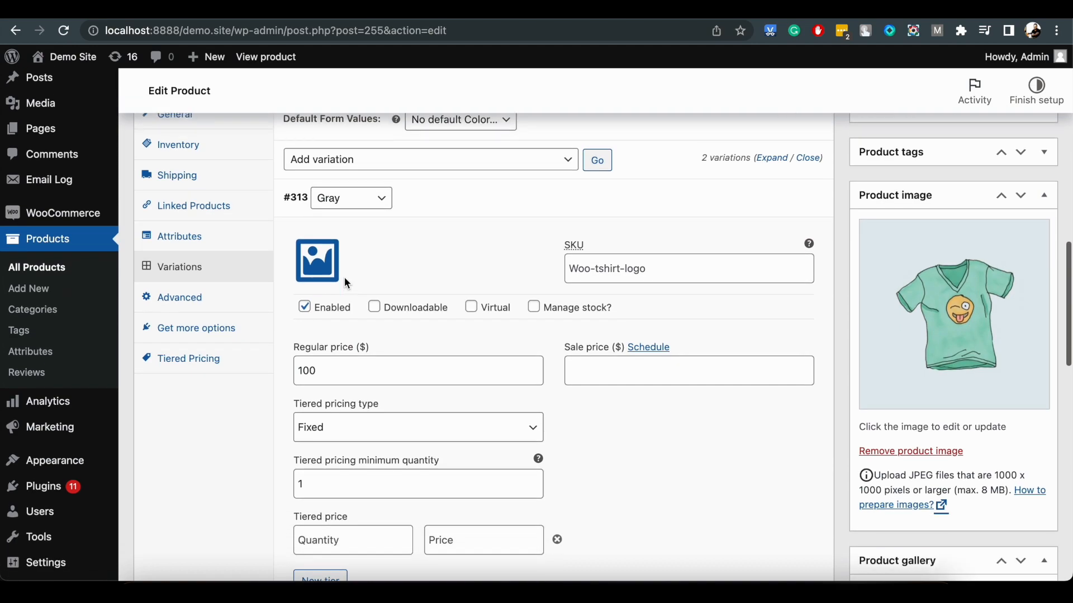
# Expand the Green variation and remove both of its fixed price tiers.
pyautogui.scroll(-8, 344, 277)
pyautogui.scroll(-4, 407, 262)
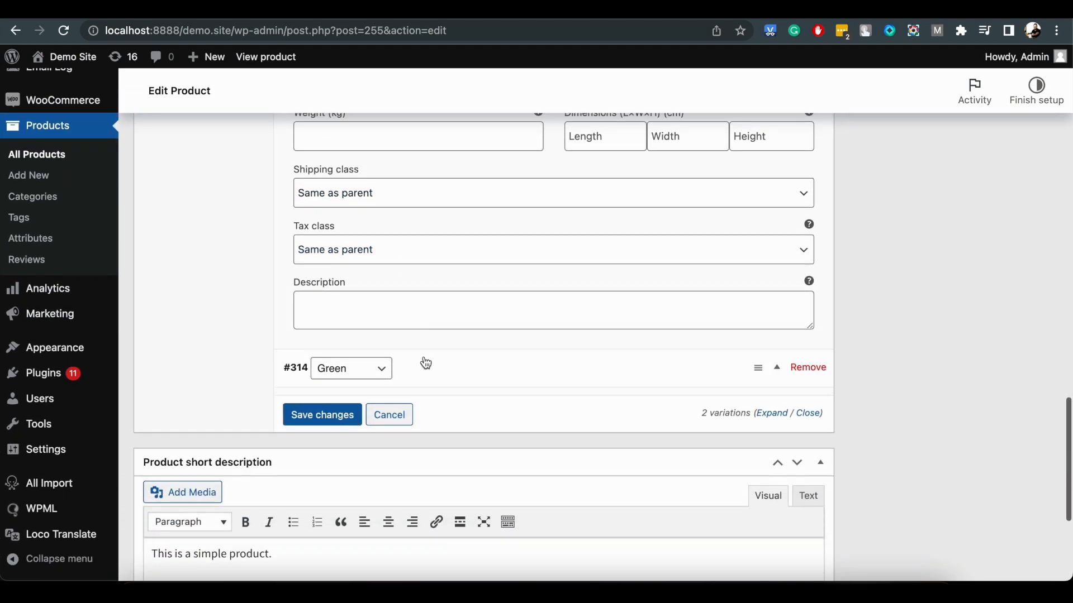
pyautogui.click(424, 363)
pyautogui.scroll(-3, 425, 360)
pyautogui.scroll(-4, 424, 356)
pyautogui.click(562, 367)
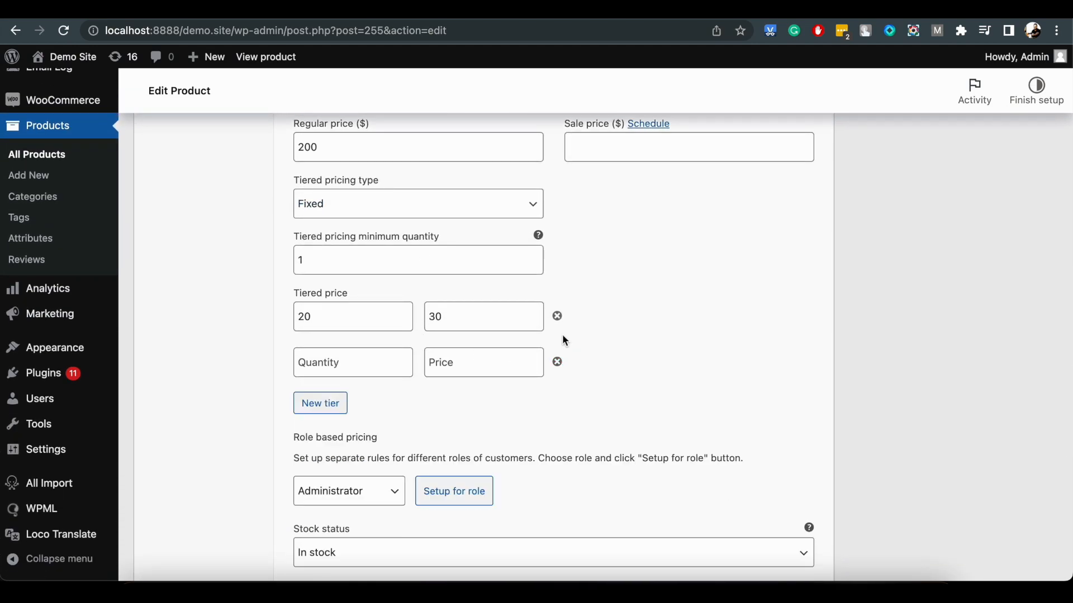
pyautogui.click(557, 318)
# Update the T-Shirt with Logo product to save the product-level tier and the cleared variation tiers.
pyautogui.scroll(10, 968, 226)
pyautogui.scroll(3, 998, 278)
pyautogui.scroll(3, 1024, 205)
pyautogui.click(1033, 297)
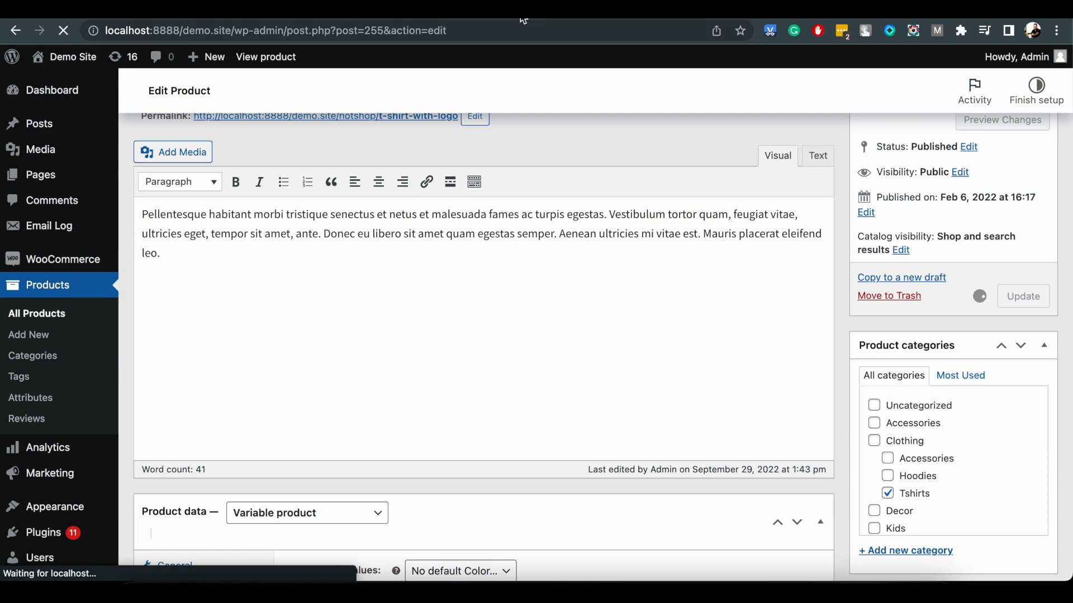
# Reload the T-Shirt with Logo store page and choose Gray and then Green to check the tiered pricing tables.
pyautogui.click(648, 12)
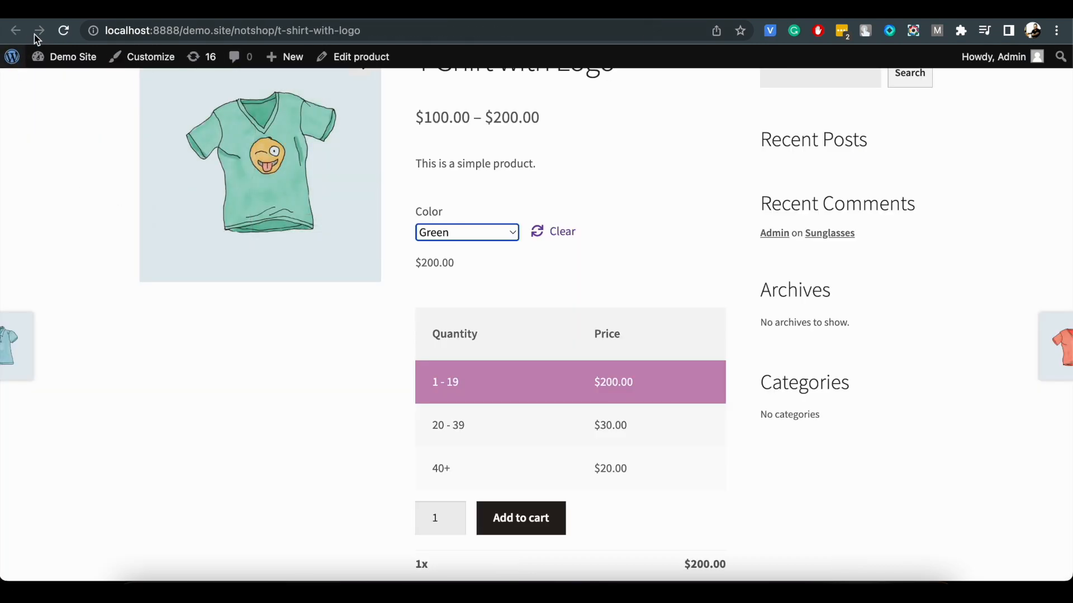
pyautogui.click(63, 30)
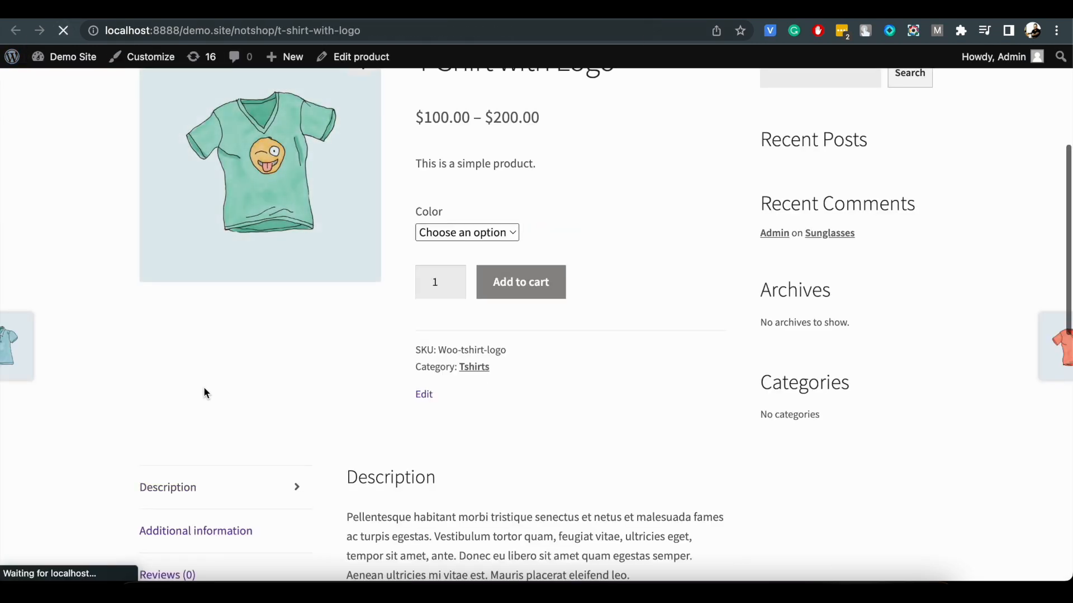
pyautogui.click(464, 238)
pyautogui.click(468, 254)
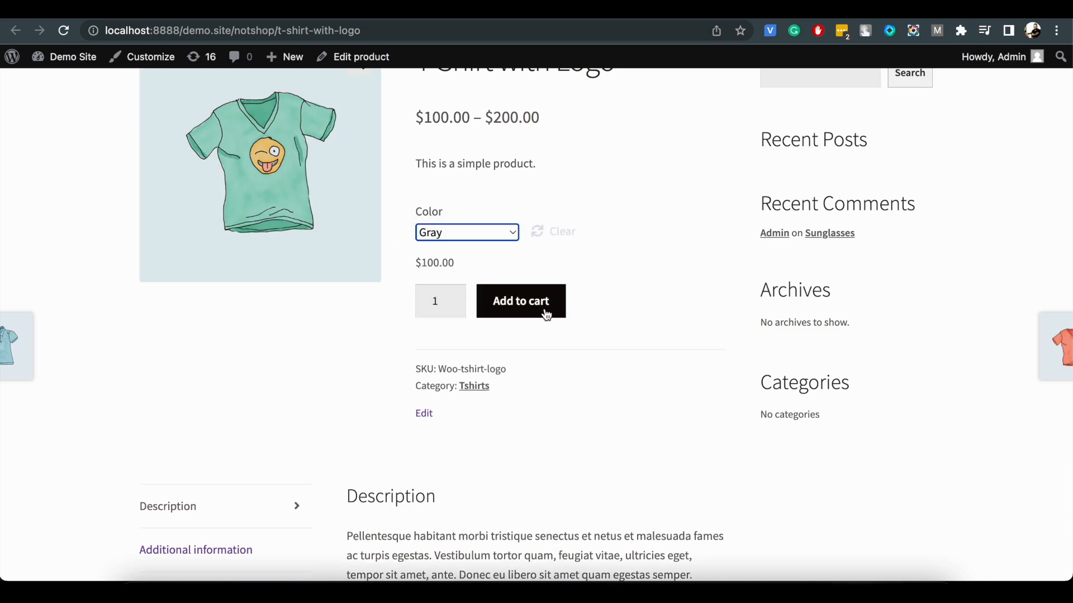
pyautogui.click(473, 235)
pyautogui.click(472, 252)
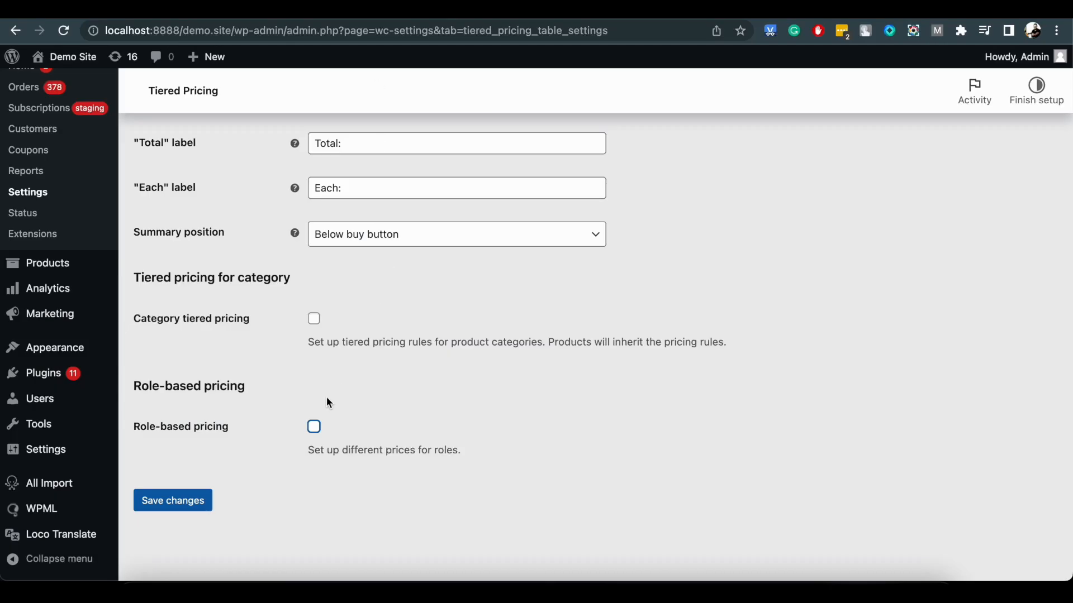
# Save the WooCommerce Tiered Pricing settings with category tiered pricing enabled, and open the product categories list.
pyautogui.click(189, 505)
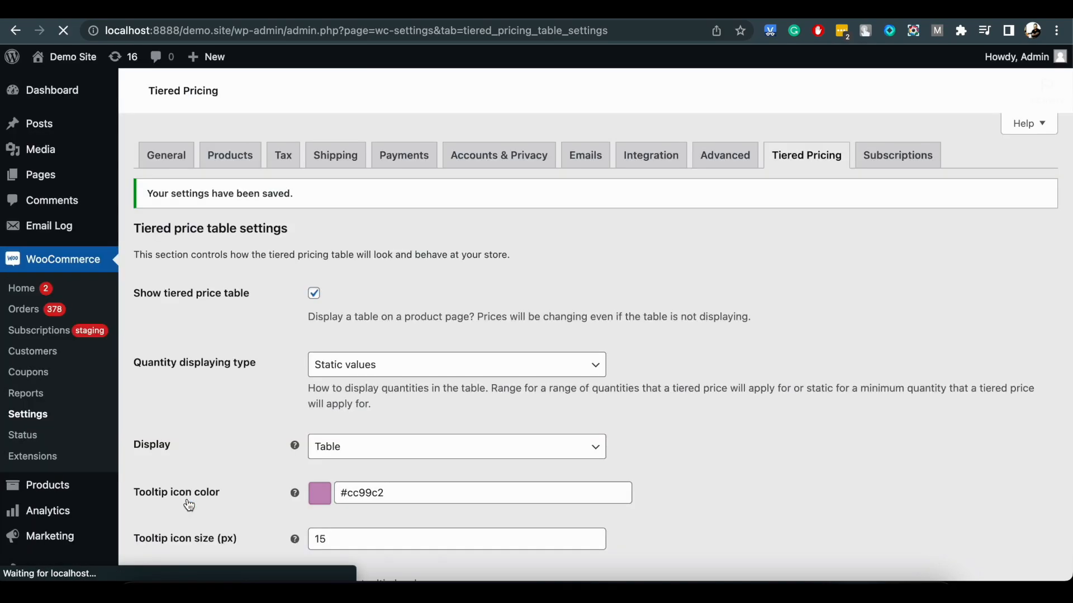
pyautogui.moveTo(79, 487)
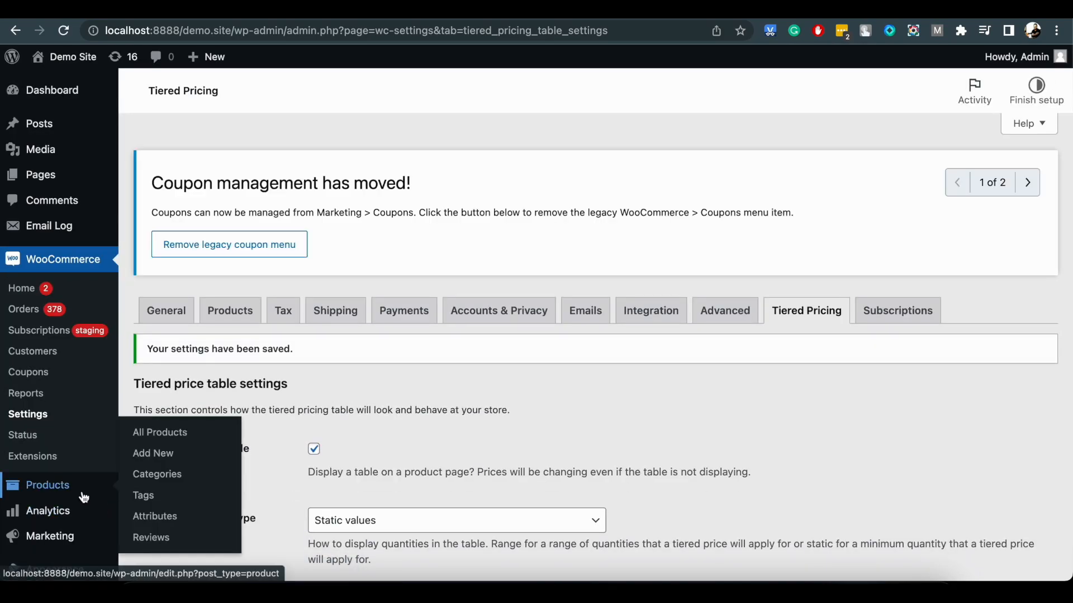
pyautogui.click(157, 479)
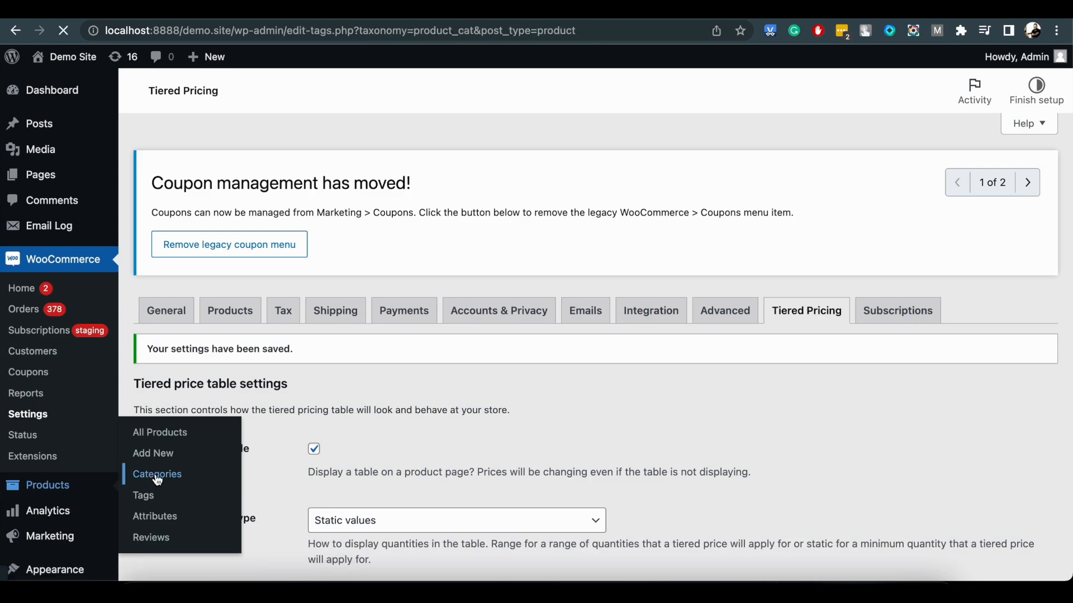
# Give the top-level Accessories category a tier of quantity 66 at 66 percent discount and update the category.
pyautogui.scroll(-2, 361, 331)
pyautogui.scroll(-3, 360, 329)
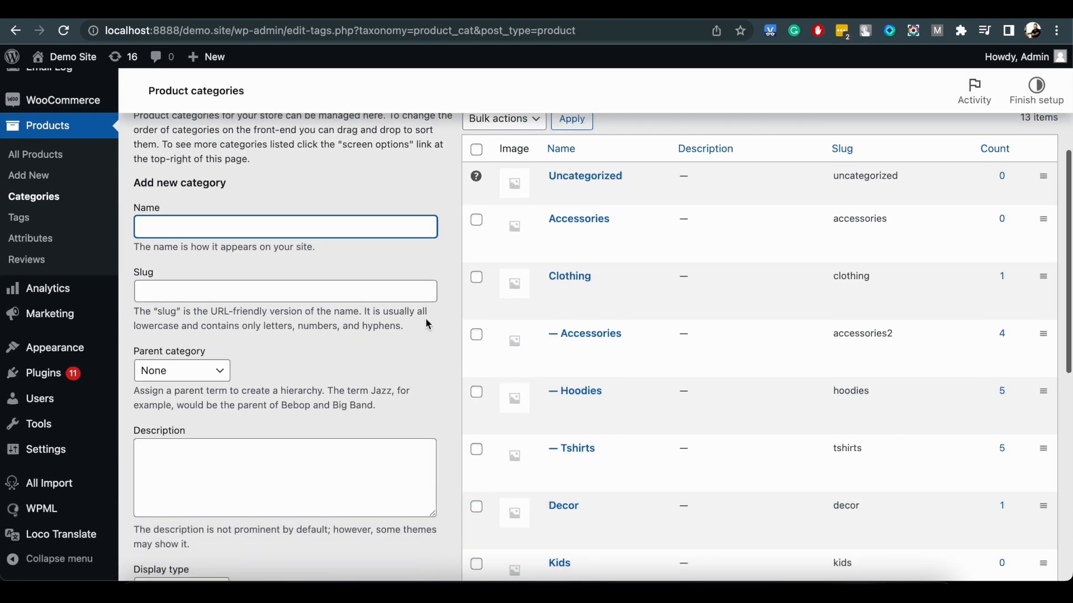
pyautogui.click(558, 236)
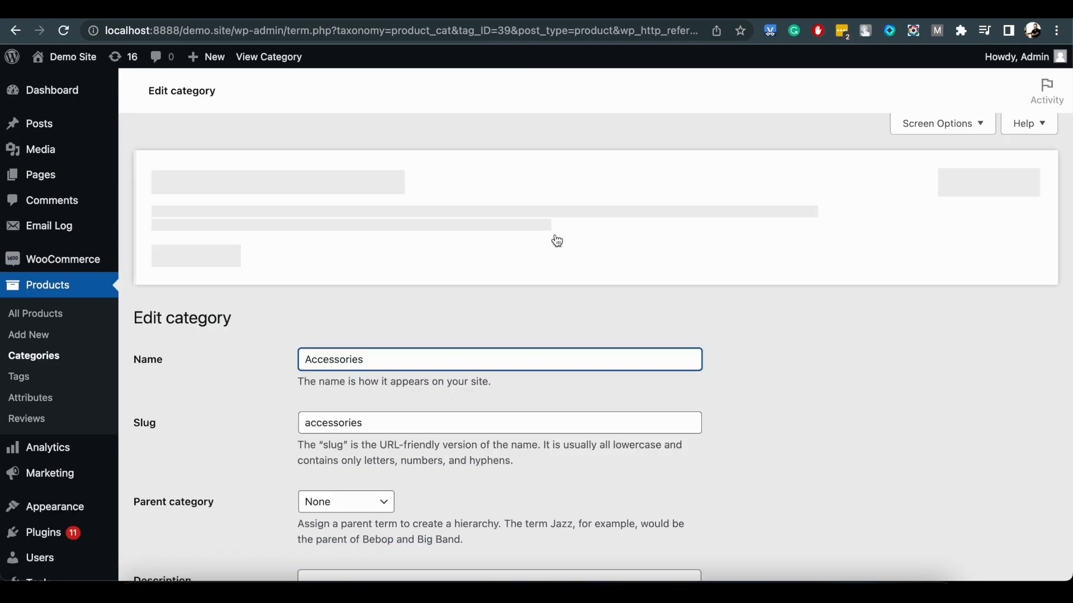
pyautogui.scroll(-8, 557, 240)
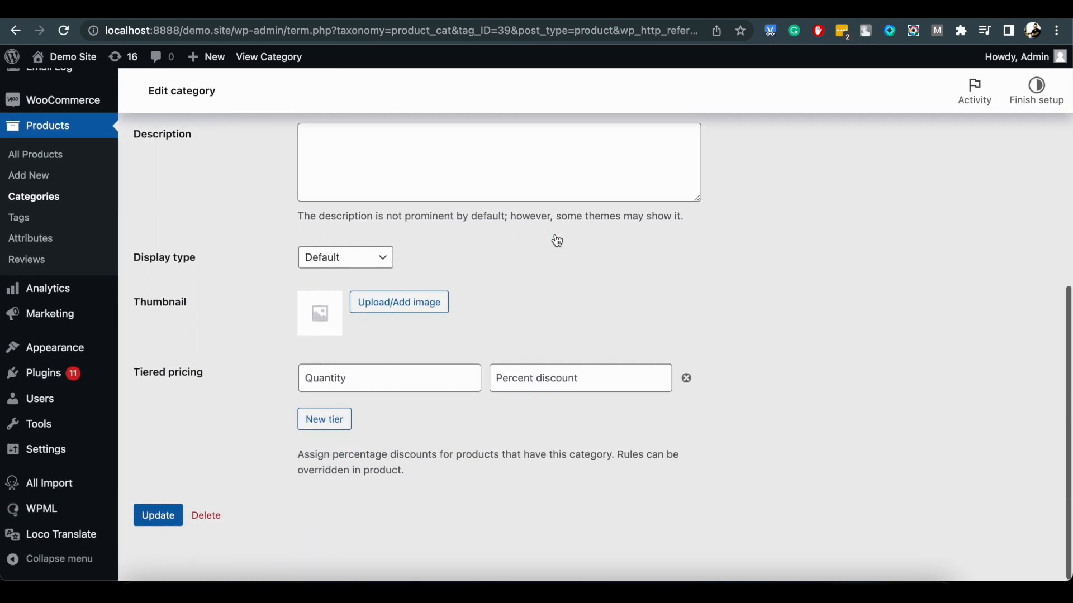
pyautogui.click(382, 382)
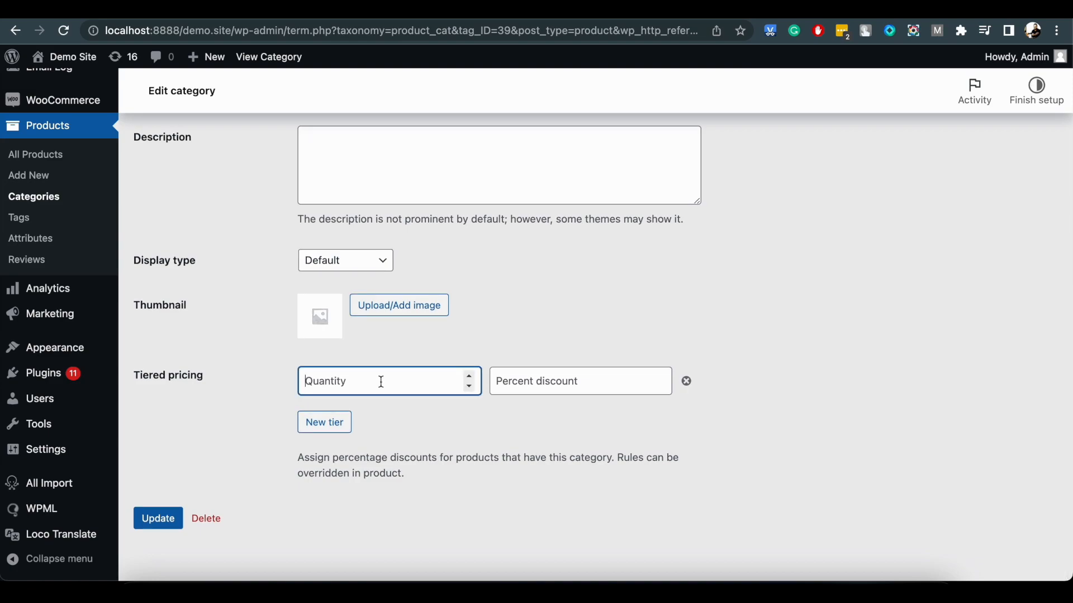
pyautogui.write('66')
pyautogui.press('Tab')
pyautogui.write('6')
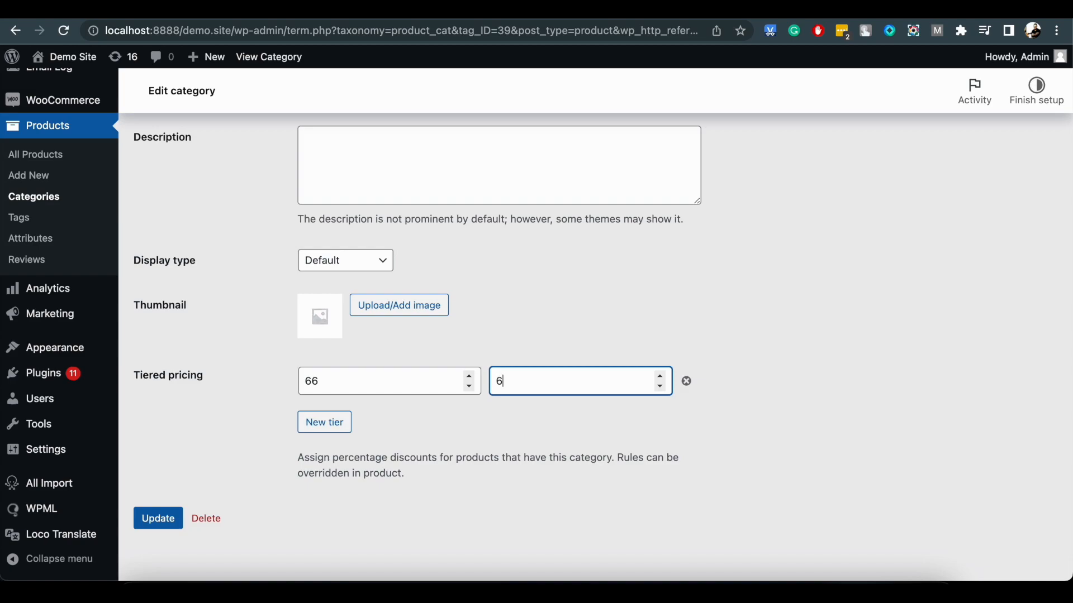
pyautogui.click(160, 521)
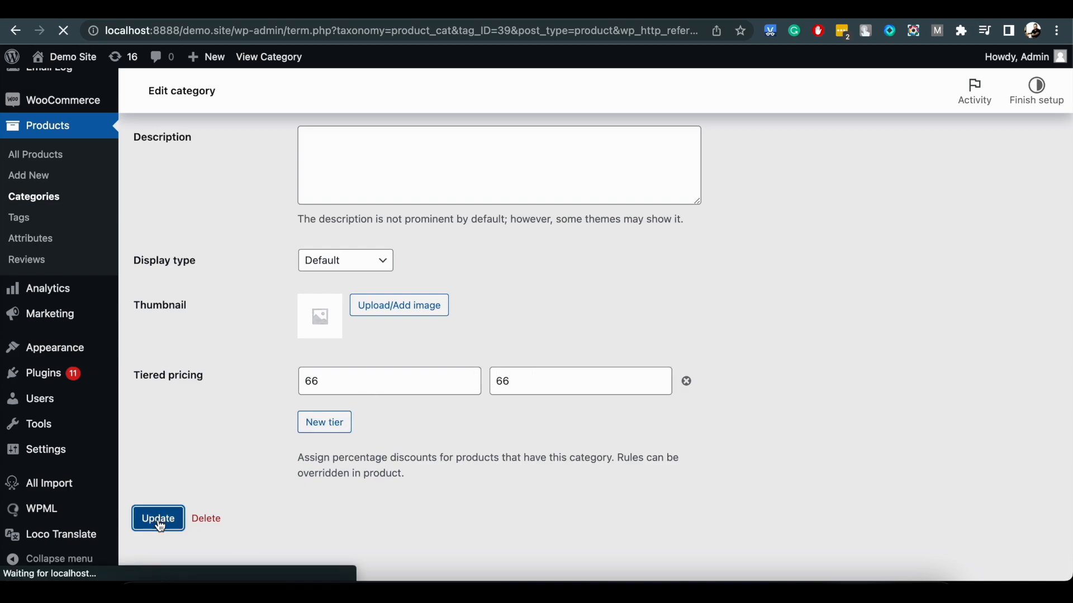
# Go back to the product categories list and view the Accessories category under Clothing in the store.
pyautogui.scroll(7, 413, 374)
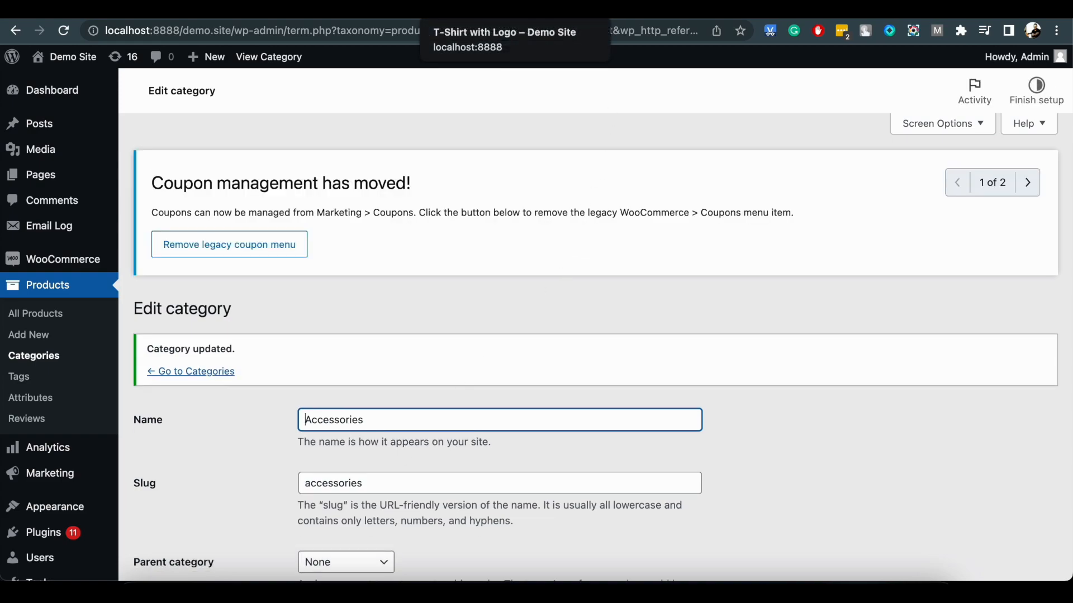
pyautogui.click(215, 375)
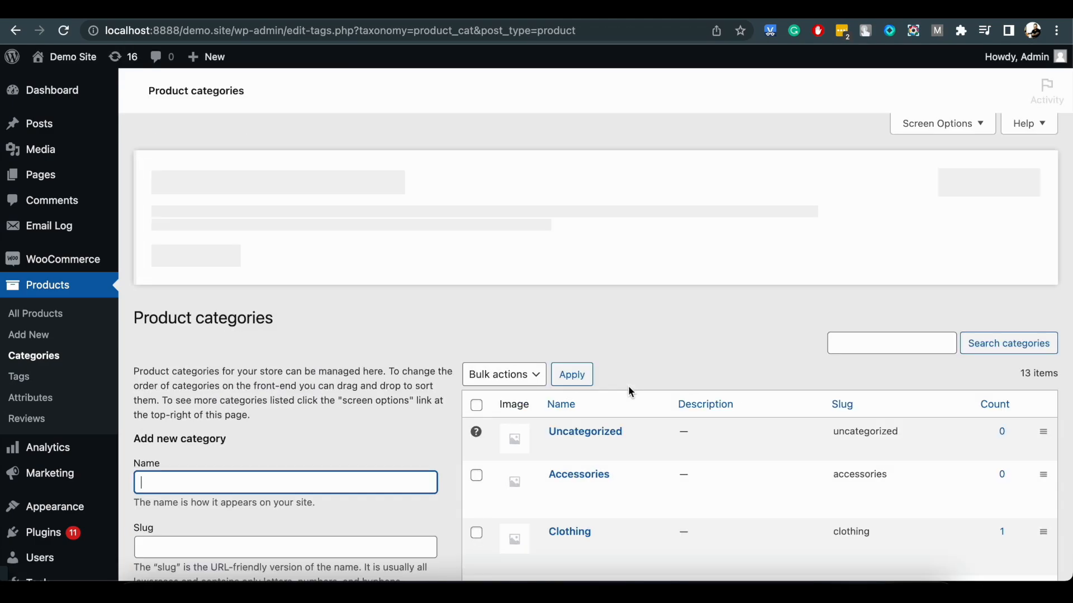
pyautogui.scroll(-3, 631, 394)
pyautogui.click(559, 458)
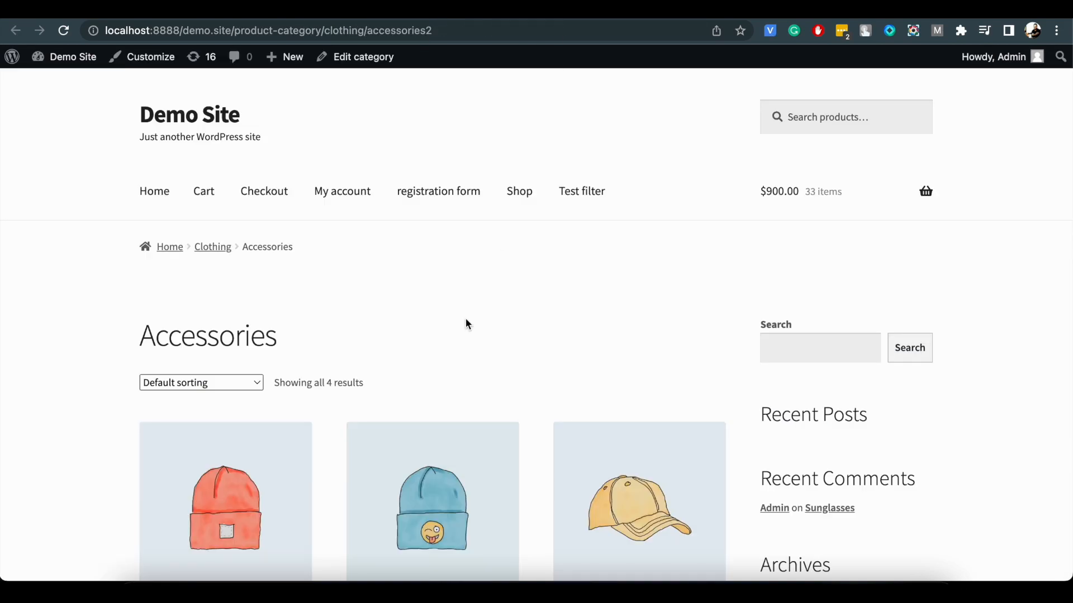
# Open the Beanie and Cap product pages from the Accessories category to check their tiered pricing tables.
pyautogui.scroll(-4, 468, 324)
pyautogui.click(274, 323)
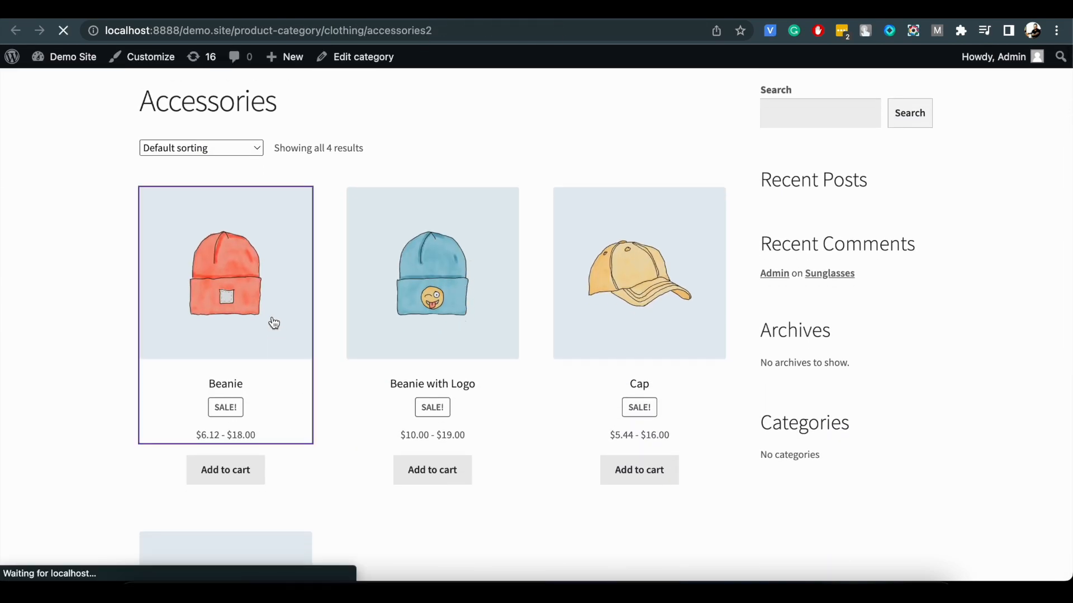
pyautogui.scroll(-3, 561, 407)
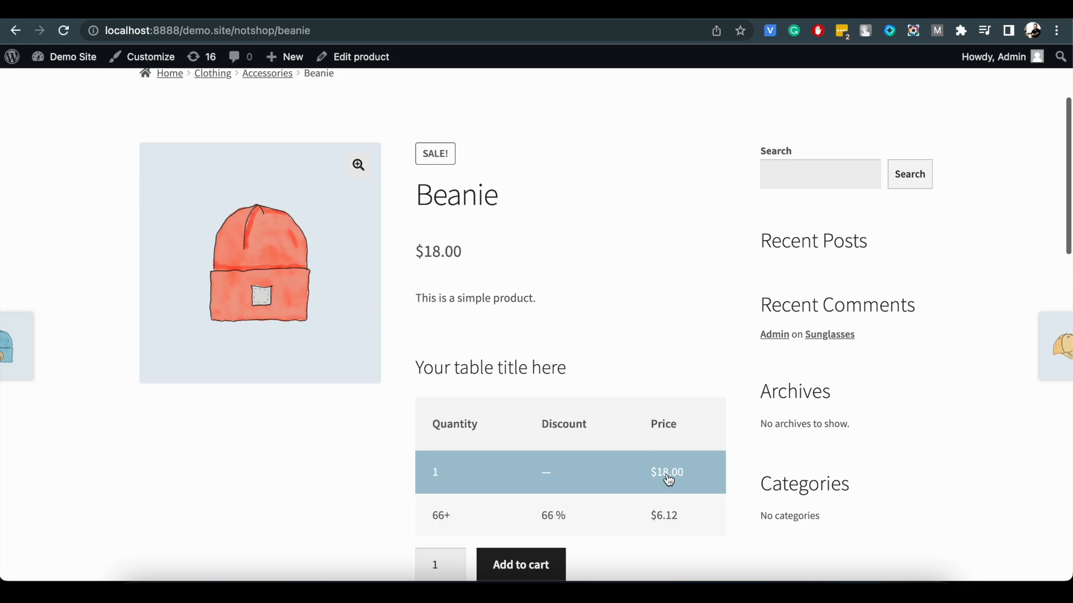
pyautogui.hscroll(-5, 519, 461)
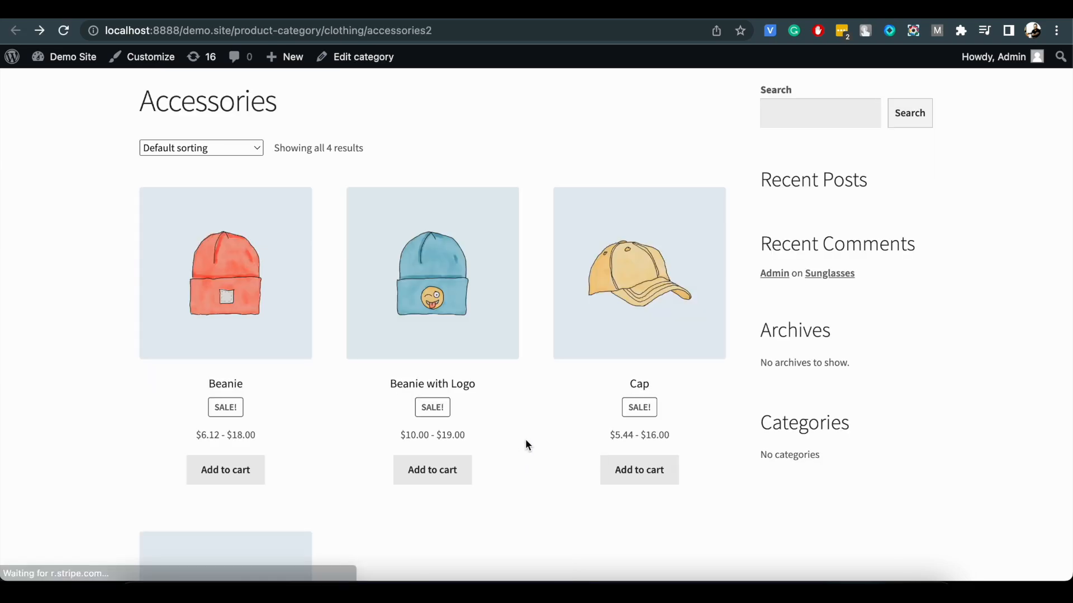
pyautogui.click(631, 325)
pyautogui.scroll(-5, 586, 360)
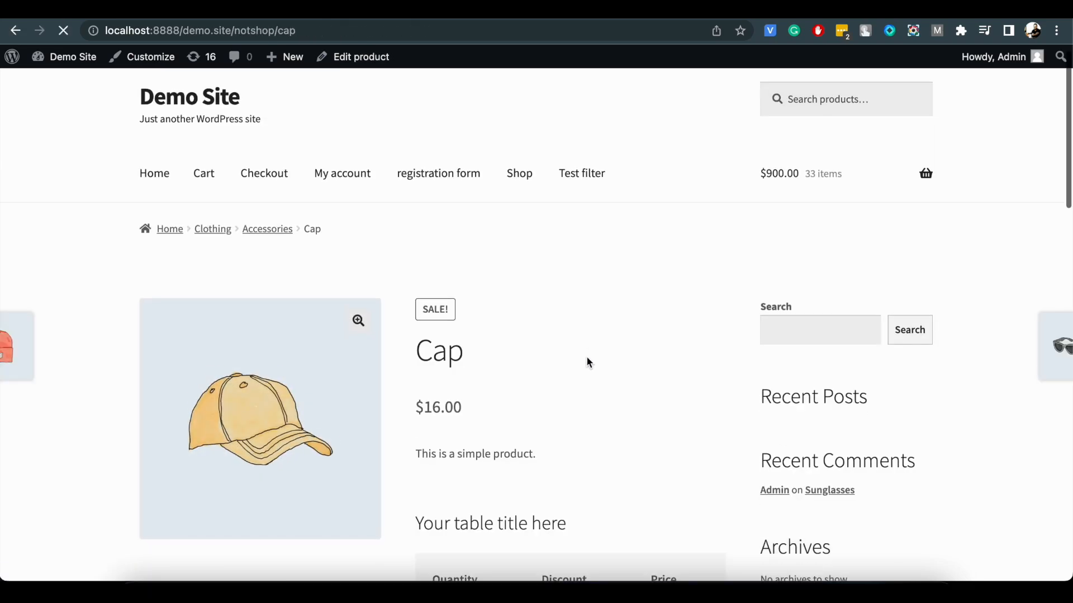
pyautogui.hscroll(-5, 589, 364)
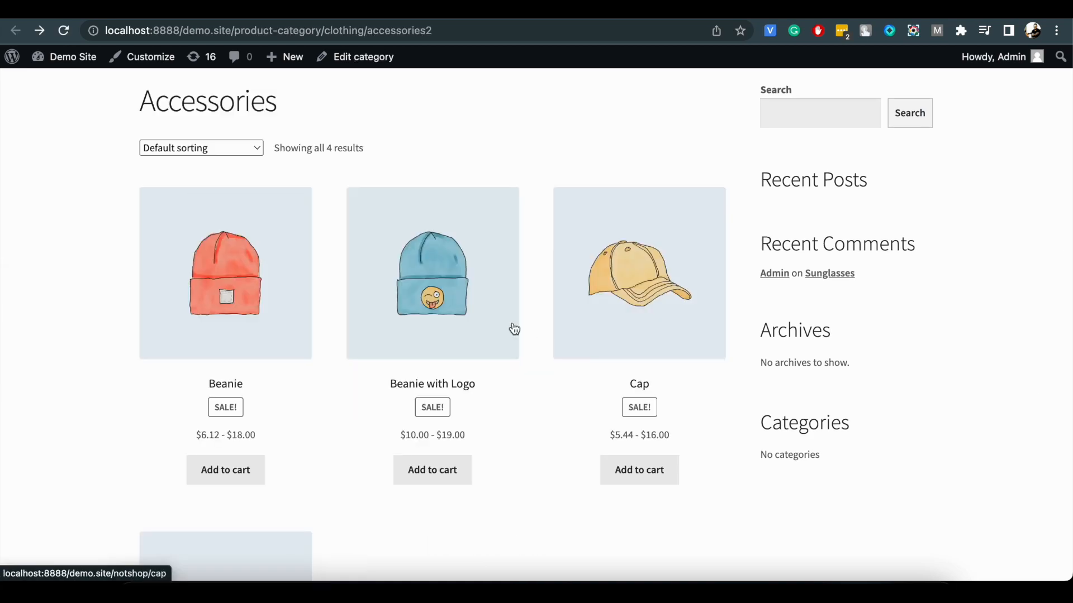
# Open the Beanie with Logo product page to check whether its own price tiers override the category rule.
pyautogui.click(461, 289)
pyautogui.scroll(-3, 463, 290)
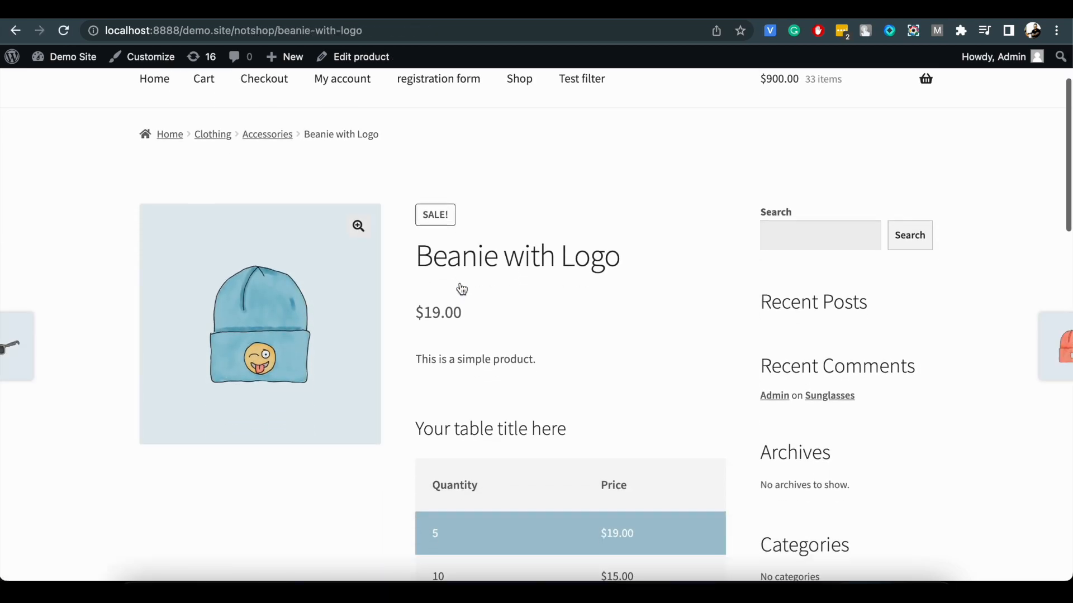
pyautogui.scroll(-1, 488, 540)
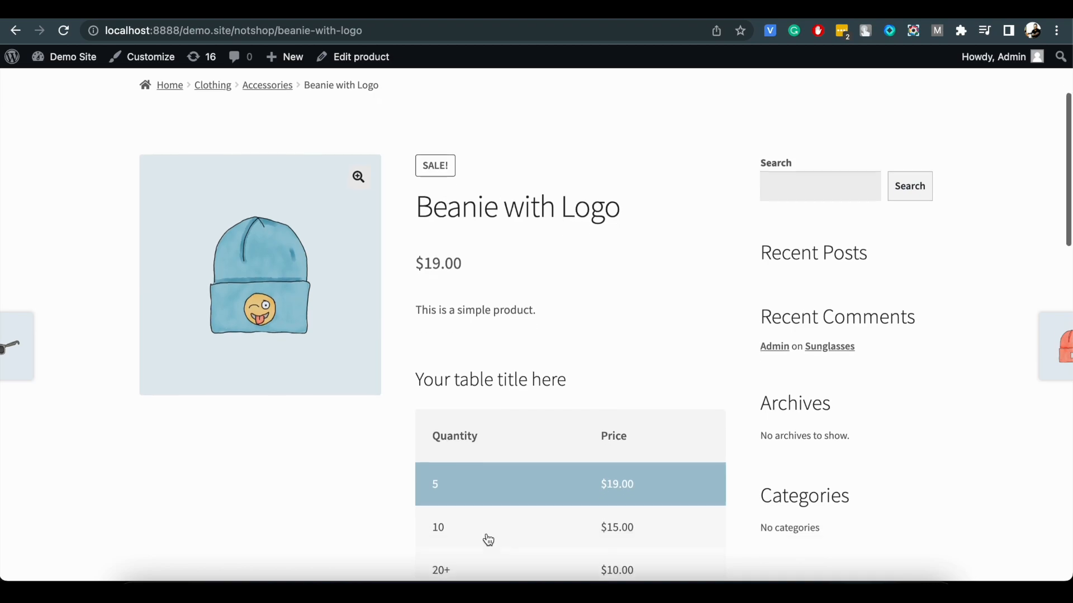
# Open the Beanie with Logo product for editing and examine its own tiered pricing settings.
pyautogui.click(377, 64)
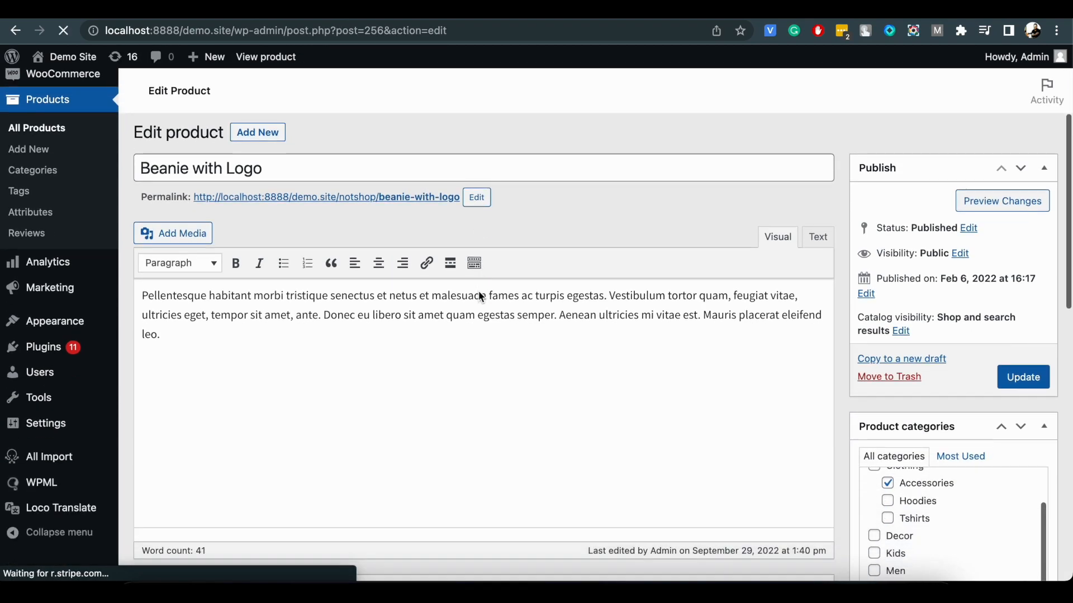
pyautogui.scroll(-4, 478, 291)
pyautogui.scroll(-3, 478, 291)
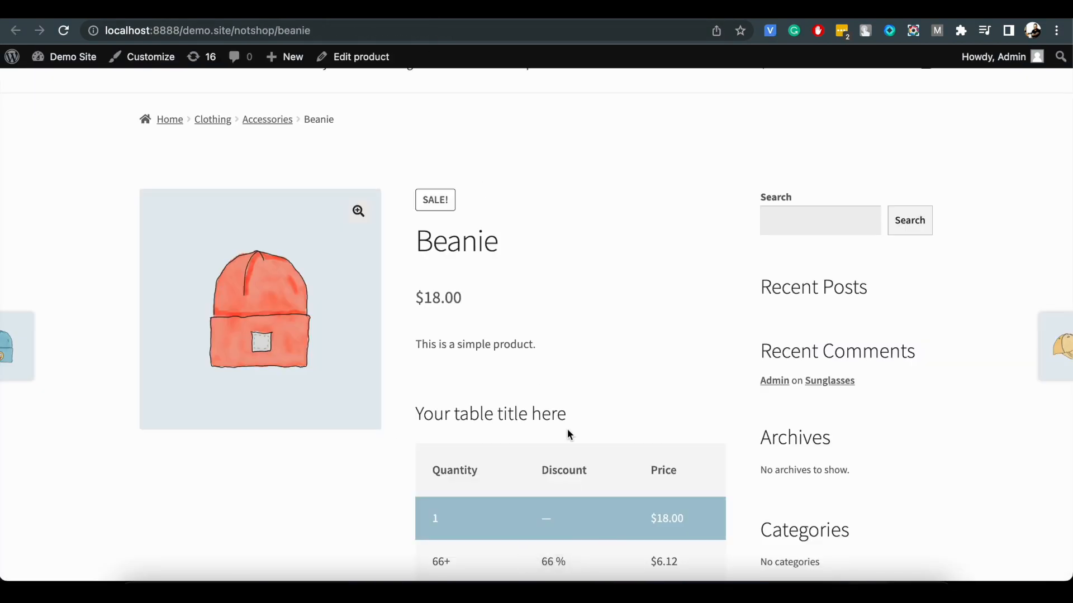
pyautogui.scroll(-1, 568, 431)
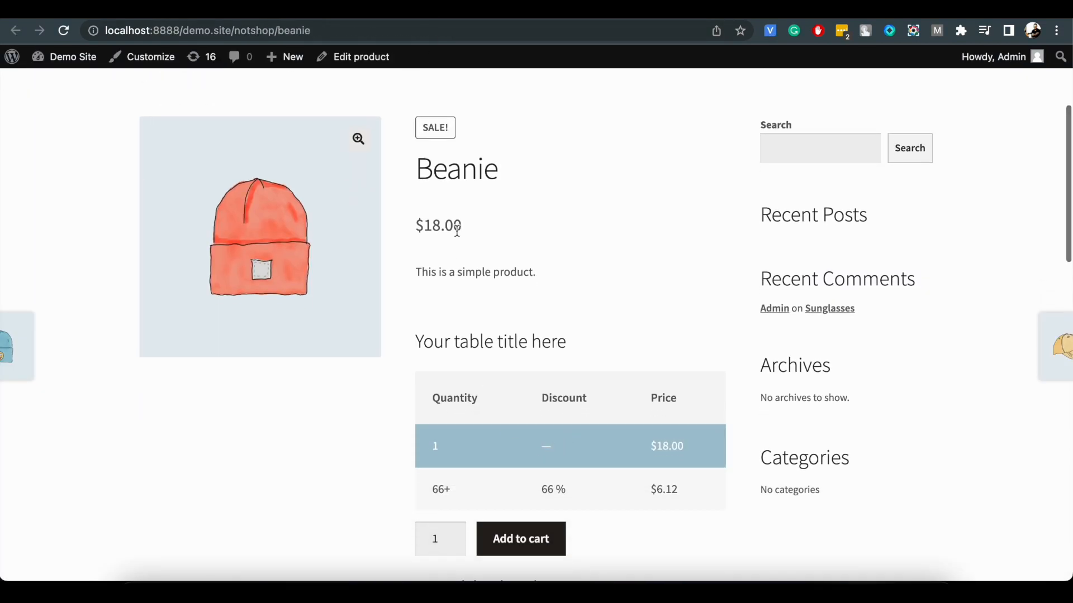
# Make the Beanie product skip category tiered pricing rules, update it and view its page in the store.
pyautogui.click(362, 59)
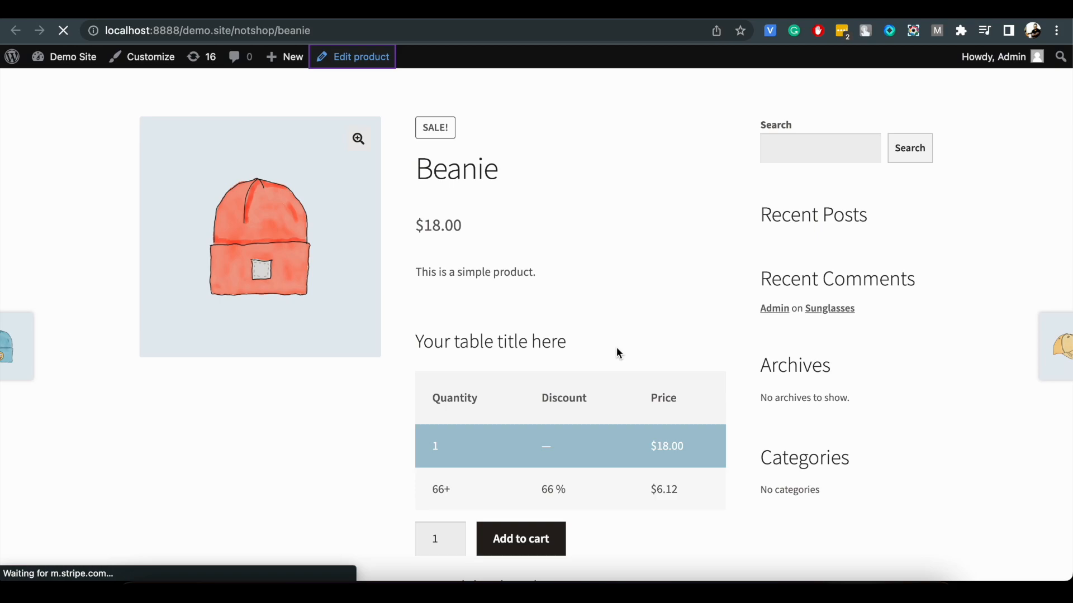
pyautogui.scroll(-5, 618, 353)
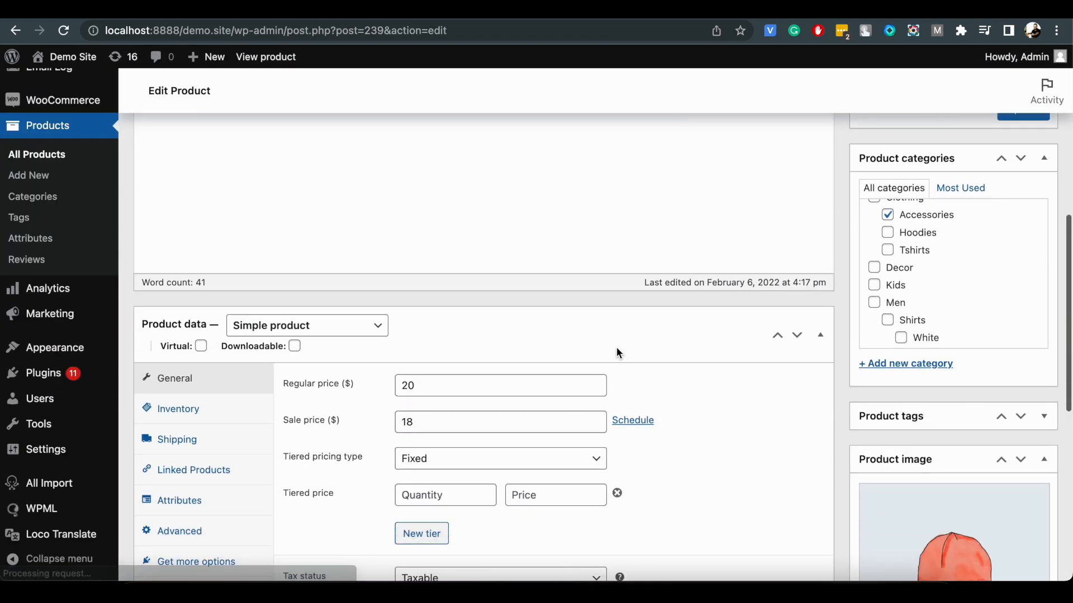
pyautogui.scroll(-3, 616, 347)
pyautogui.click(242, 407)
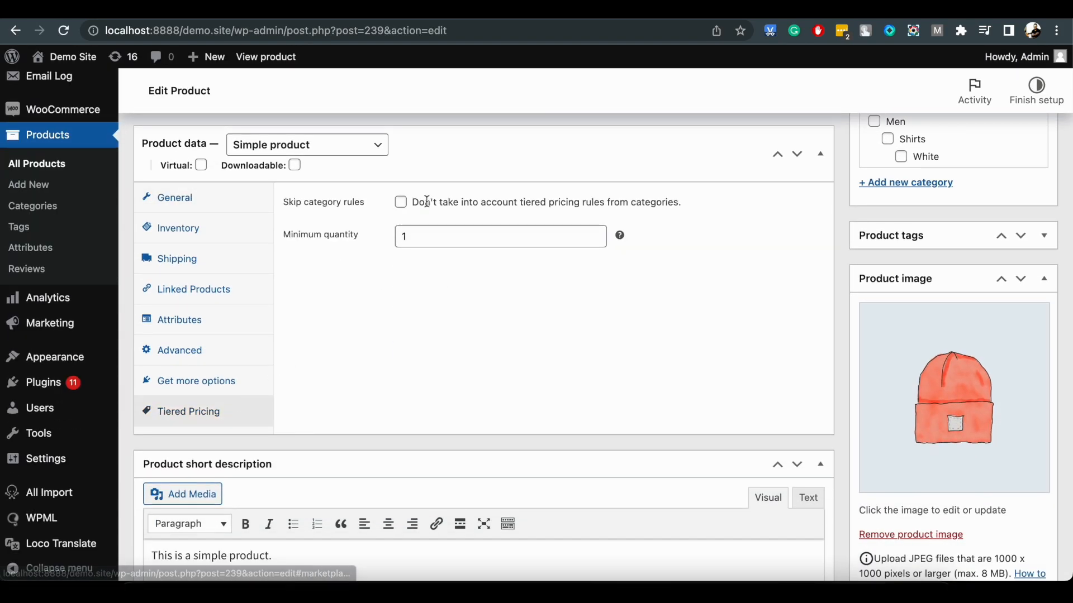
pyautogui.click(400, 203)
pyautogui.scroll(10, 894, 330)
pyautogui.click(1021, 457)
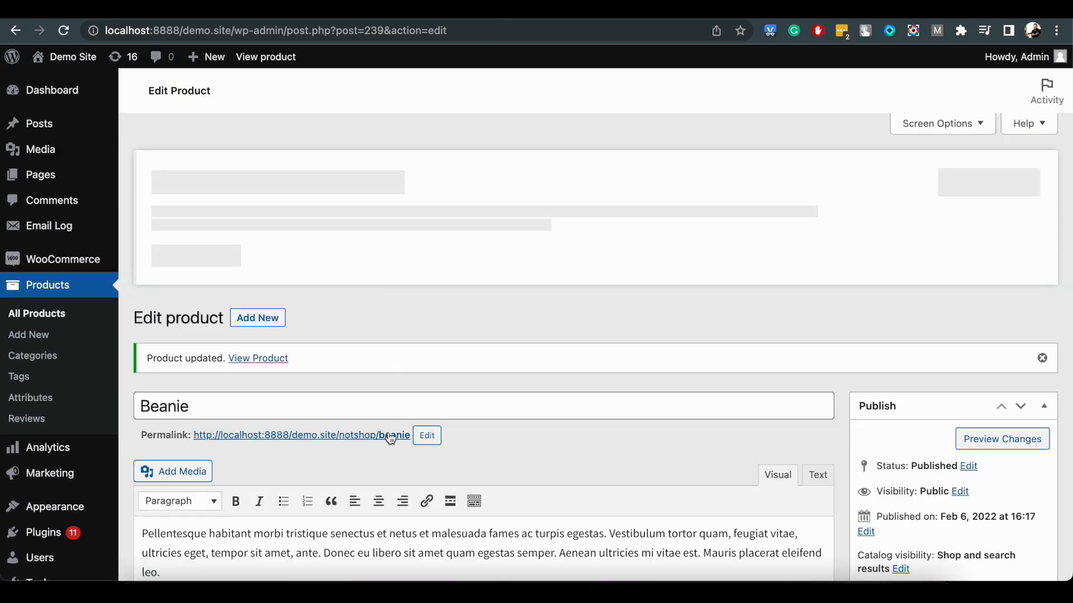
pyautogui.click(391, 437)
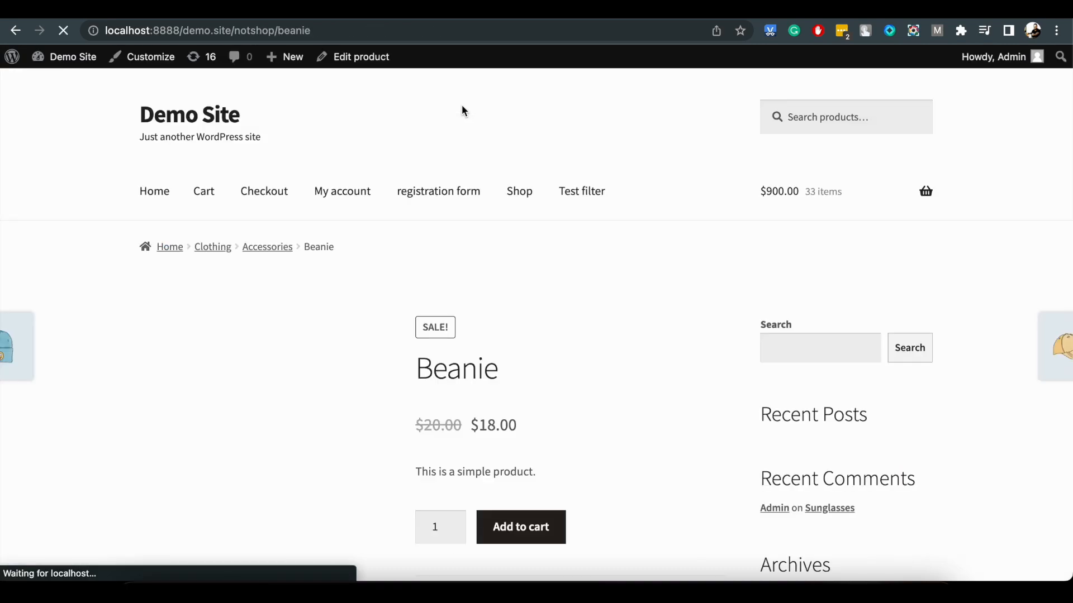
pyautogui.scroll(-3, 464, 111)
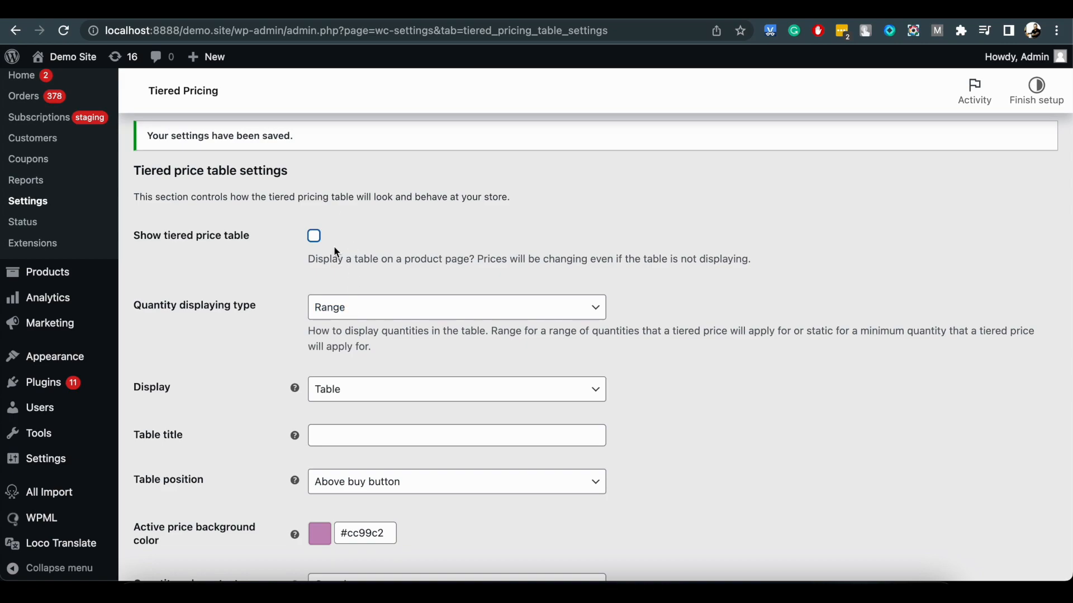
# Enable showing the tiered price table, set the quantity displaying type to Static values and save the settings.
pyautogui.scroll(-1, 436, 275)
pyautogui.click(440, 274)
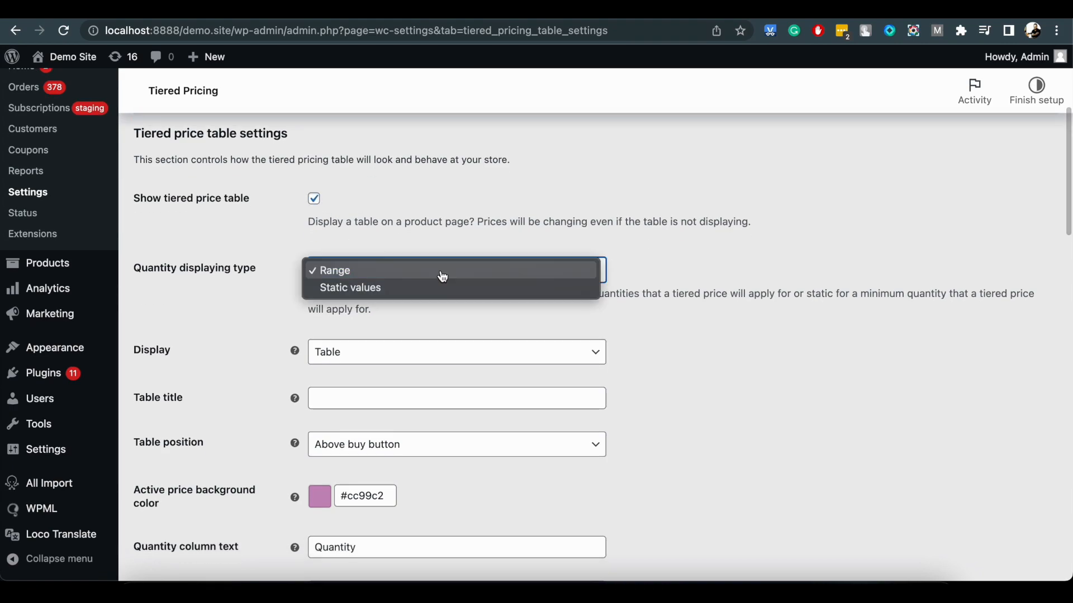
pyautogui.click(423, 291)
pyautogui.scroll(-20, 423, 293)
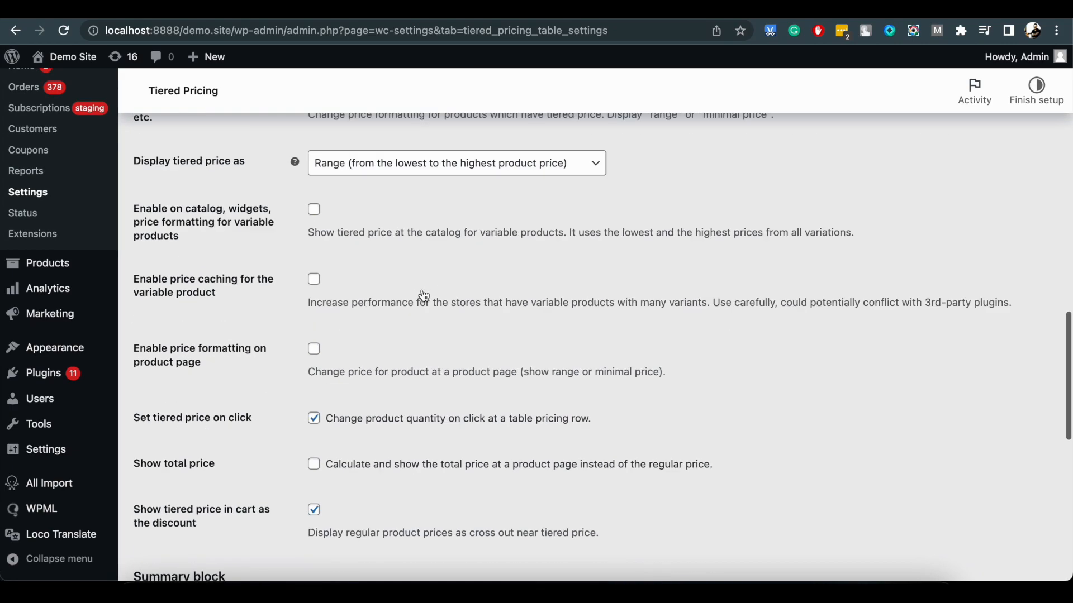
pyautogui.click(203, 494)
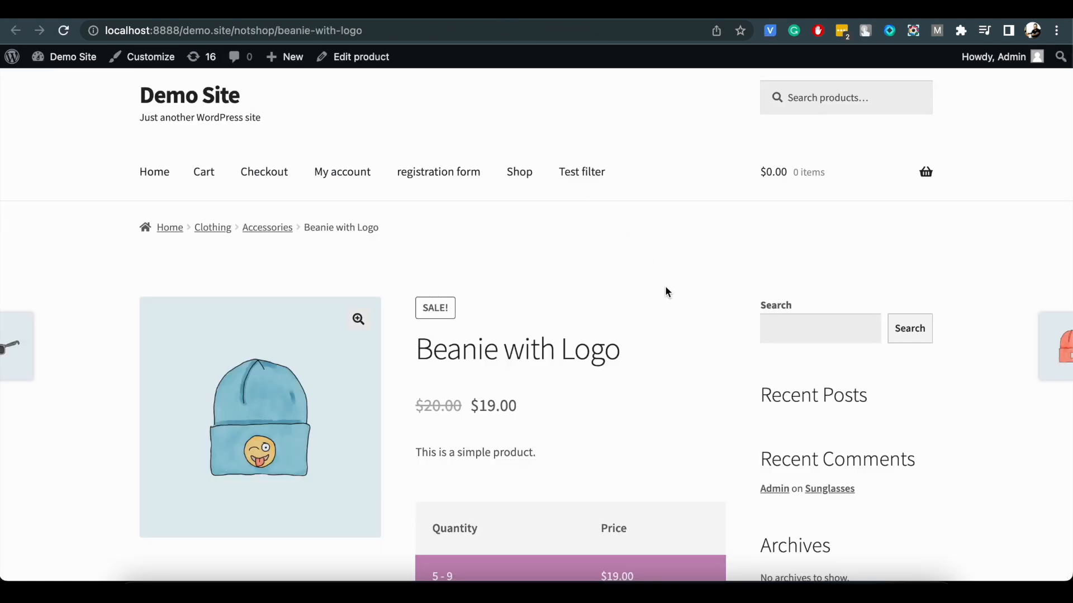
# Reload the Beanie with Logo store page to check how the table displays quantities, and return to the settings.
pyautogui.scroll(-3, 666, 290)
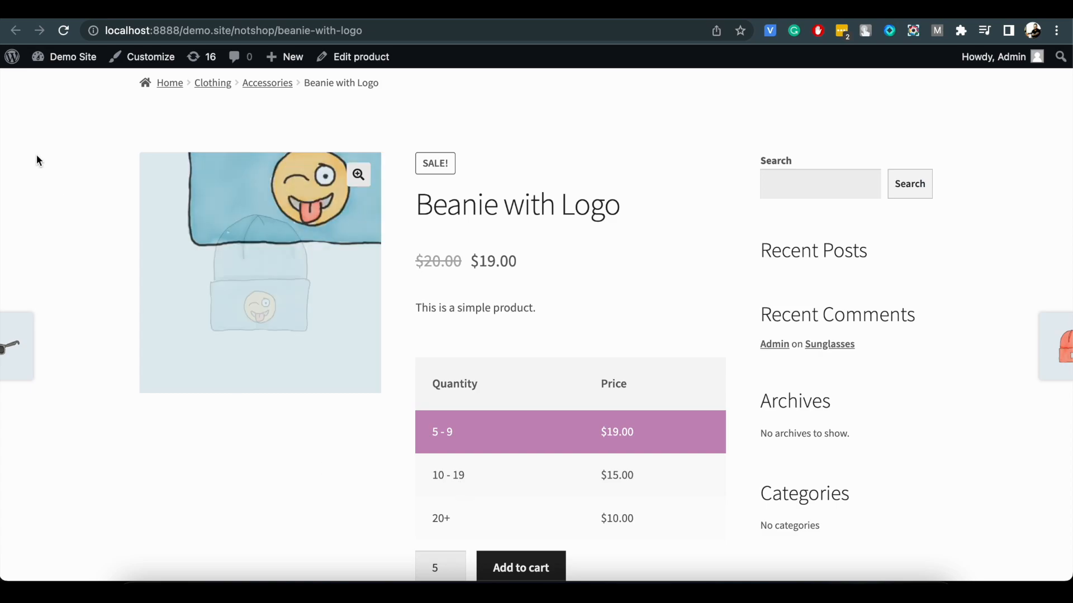
pyautogui.click(61, 33)
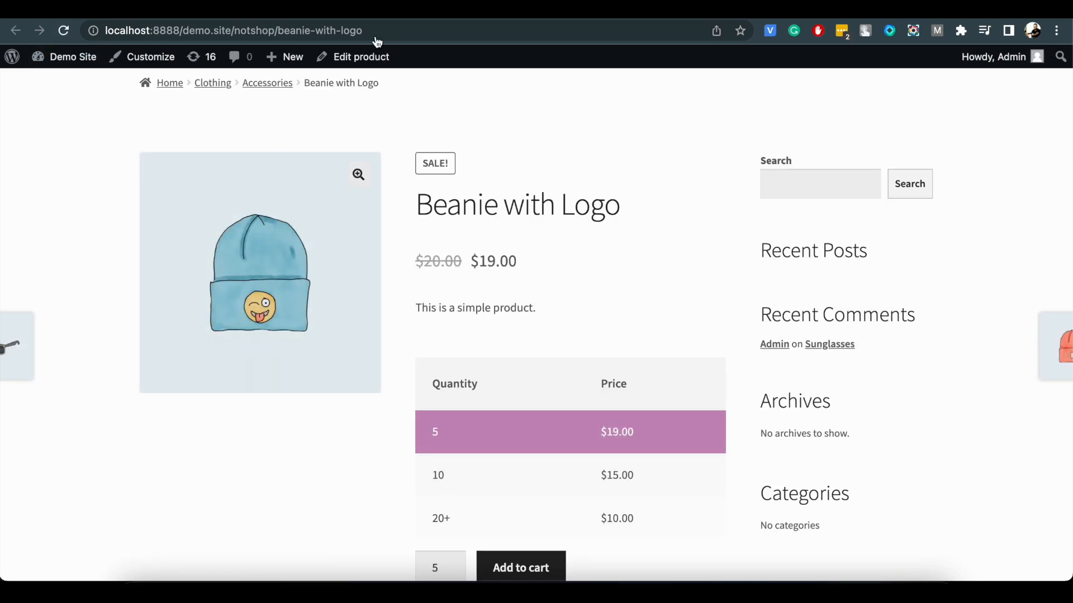
pyautogui.hotkey('ctrl', 'shift', 'Tab')
# Title the pricing table "Your table title here", position it After product summary and save the settings.
pyautogui.scroll(-5, 412, 315)
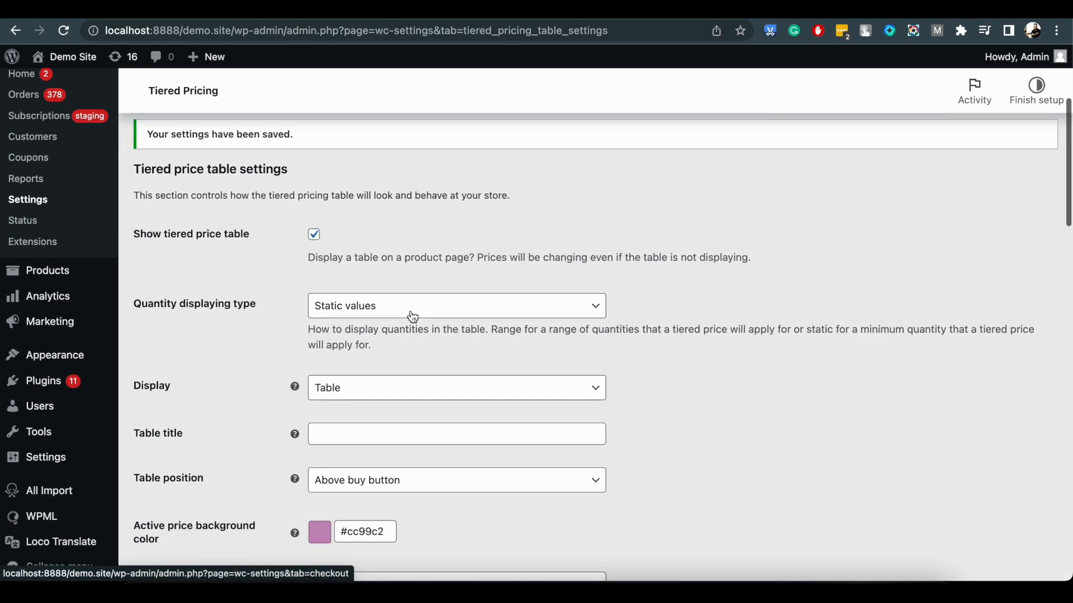
pyautogui.click(385, 373)
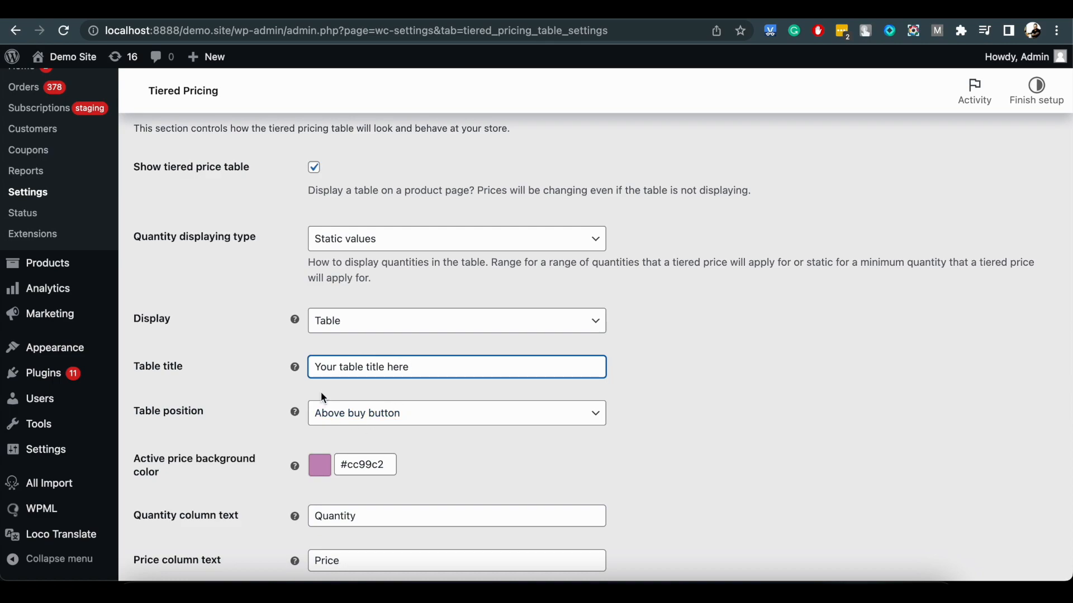
pyautogui.scroll(-4, 321, 391)
pyautogui.click(350, 307)
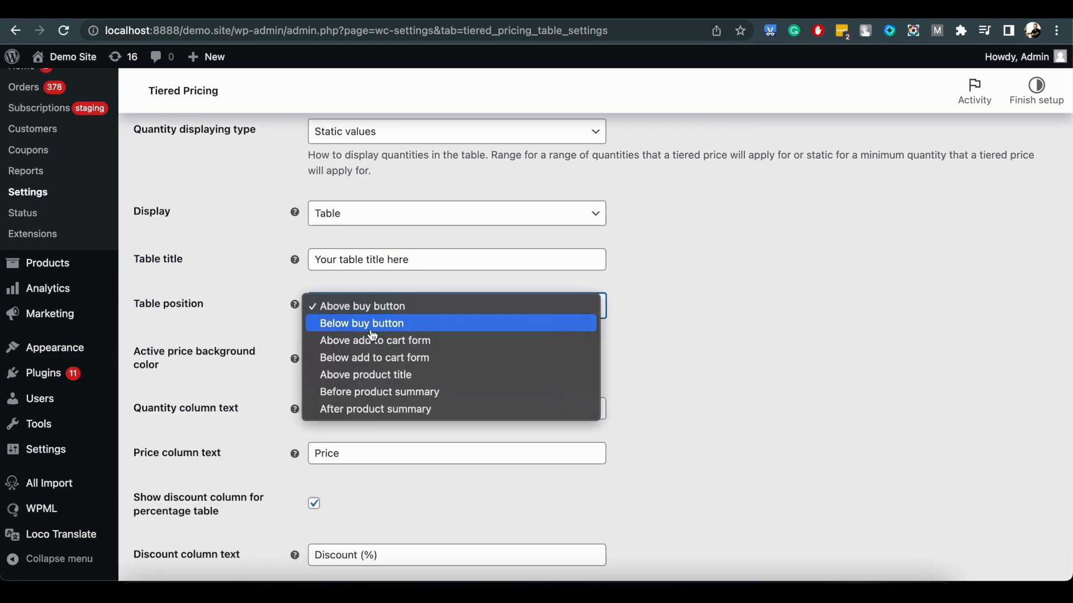
pyautogui.click(377, 409)
pyautogui.scroll(-10, 374, 411)
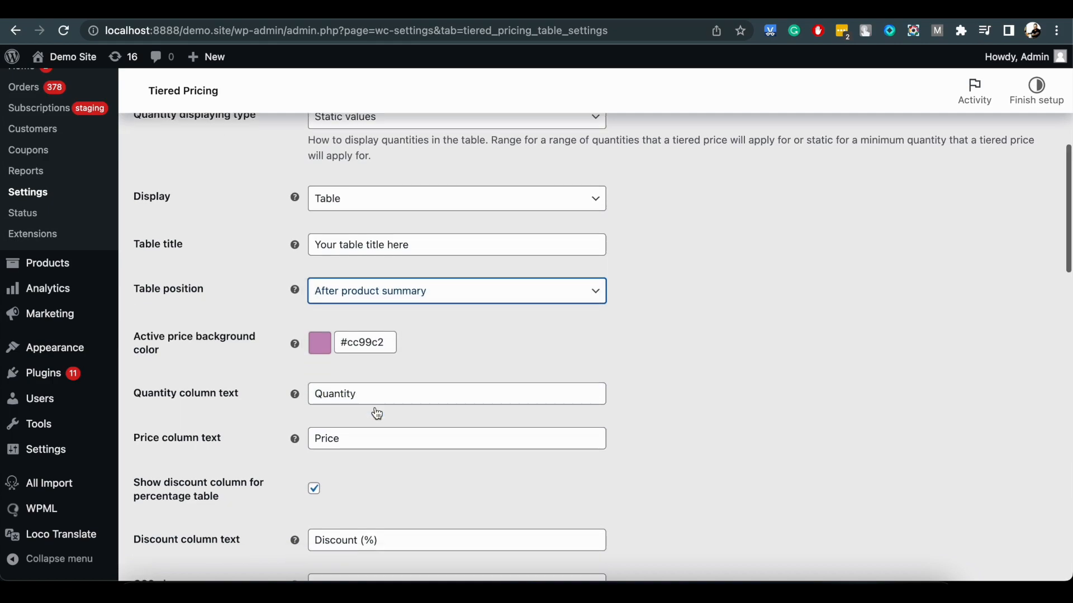
pyautogui.click(191, 499)
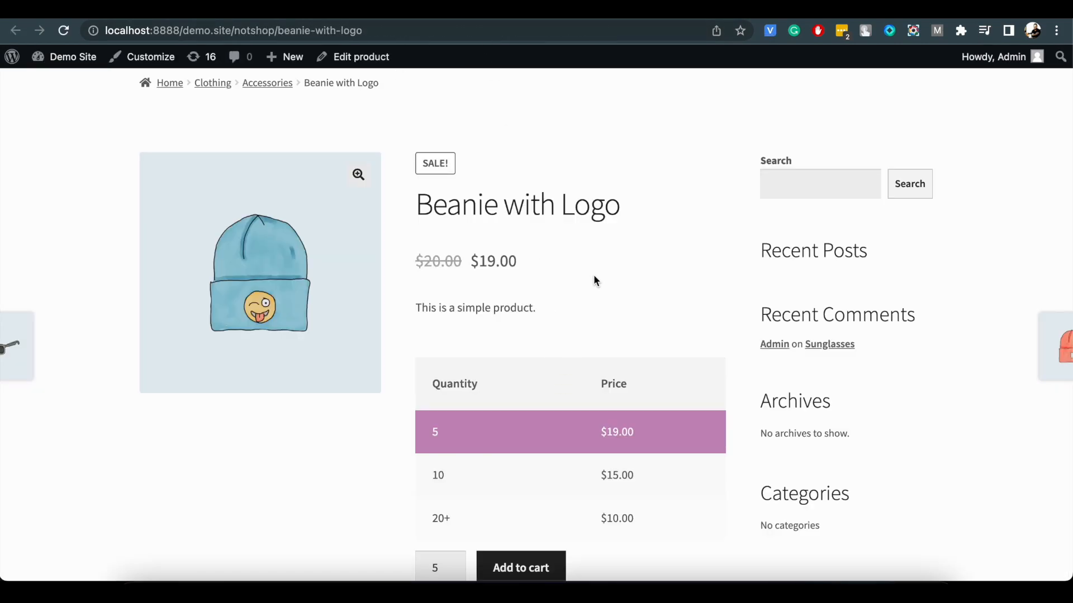
# Reload the Beanie with Logo store page to check the table's title and position, and return to the settings.
pyautogui.click(63, 30)
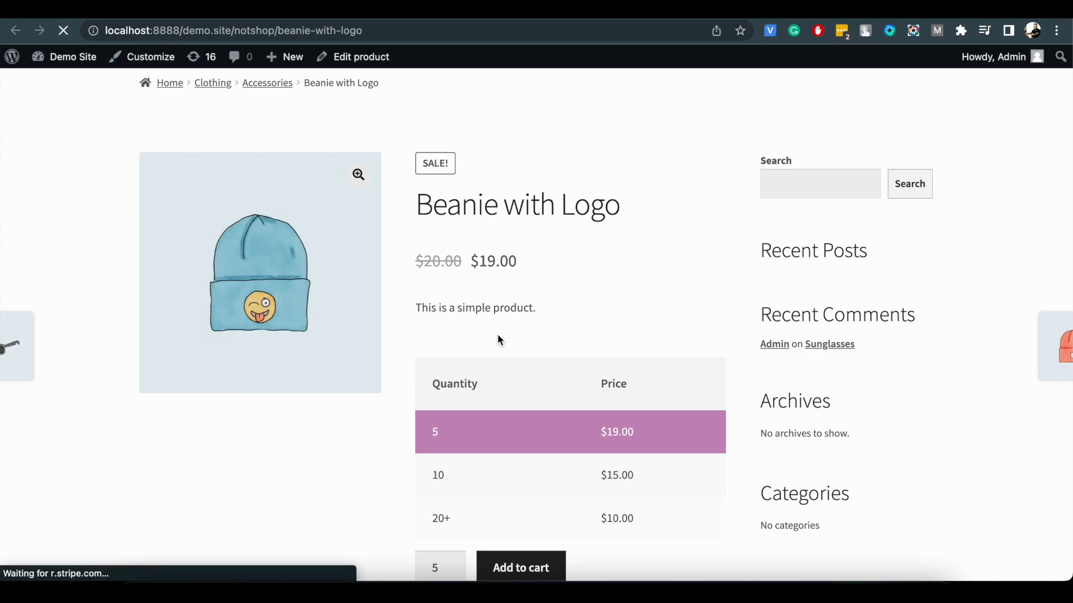
pyautogui.scroll(-5, 499, 340)
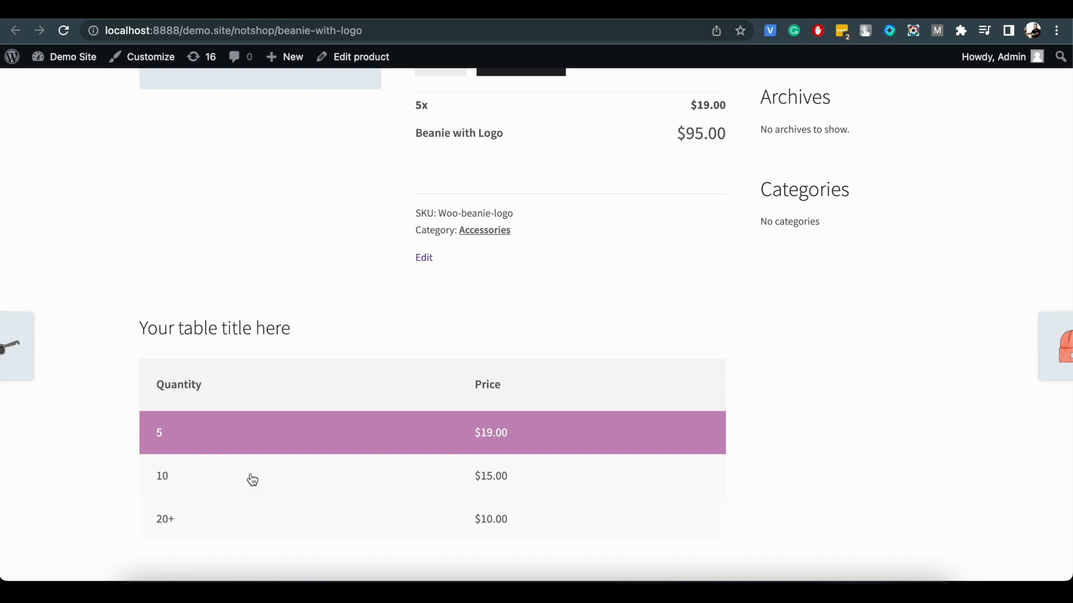
pyautogui.scroll(3, 313, 352)
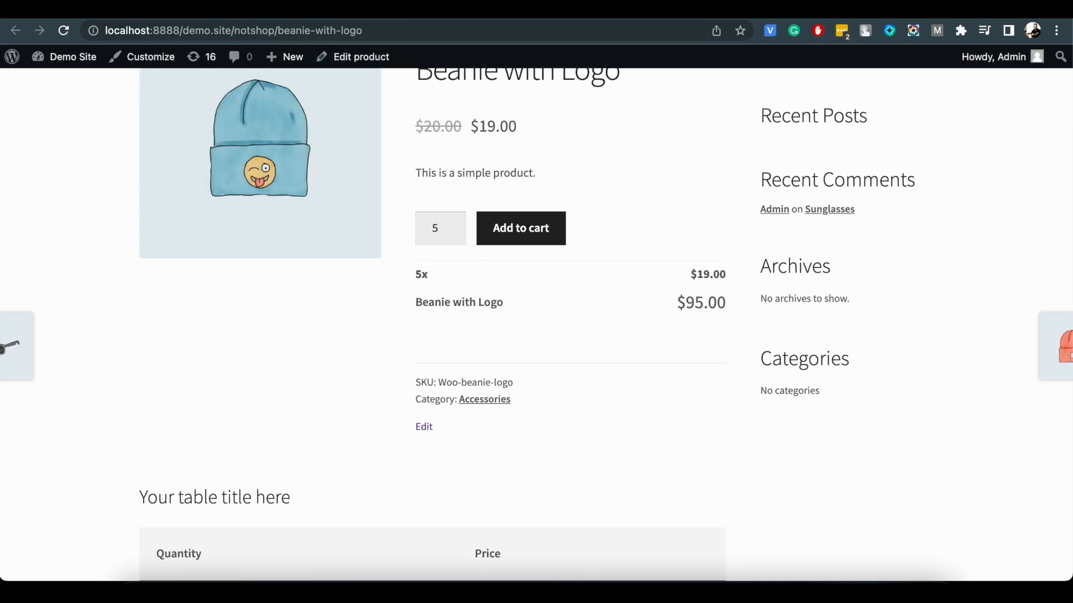
pyautogui.hotkey('ctrl', 'shift', 'Tab')
# Examine the available table position options.
pyautogui.scroll(-6, 371, 277)
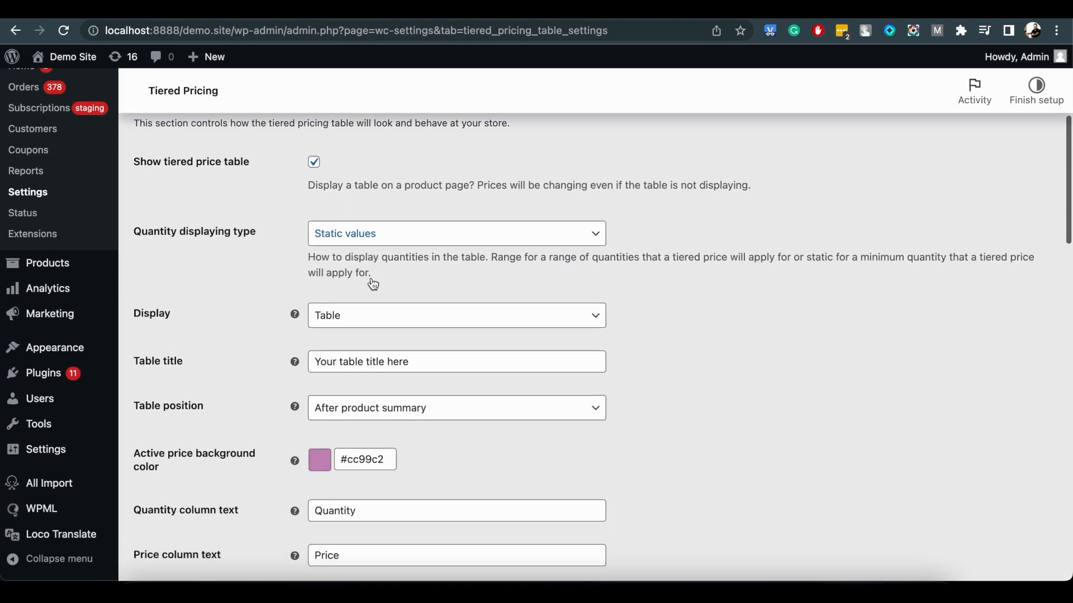
pyautogui.click(386, 376)
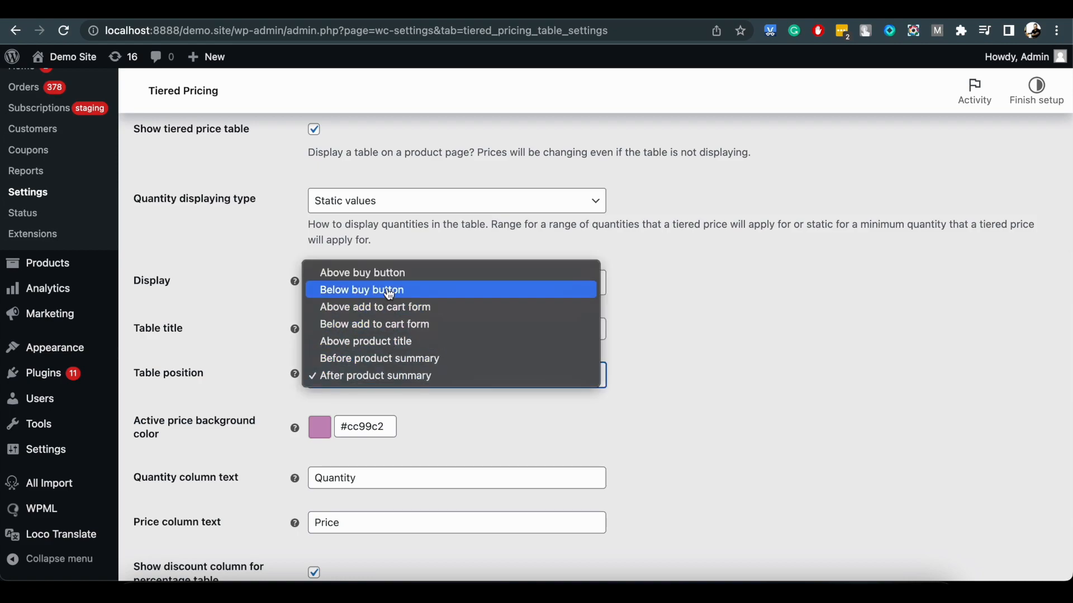
pyautogui.click(690, 347)
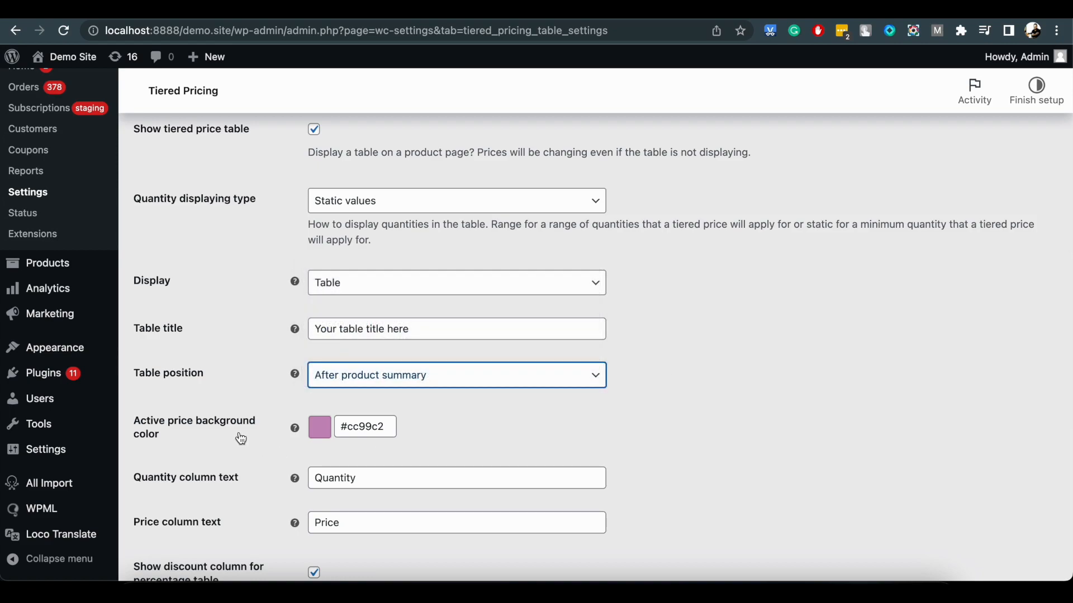
# Set the active price background color to #b0ccd7 and save the settings.
pyautogui.click(327, 432)
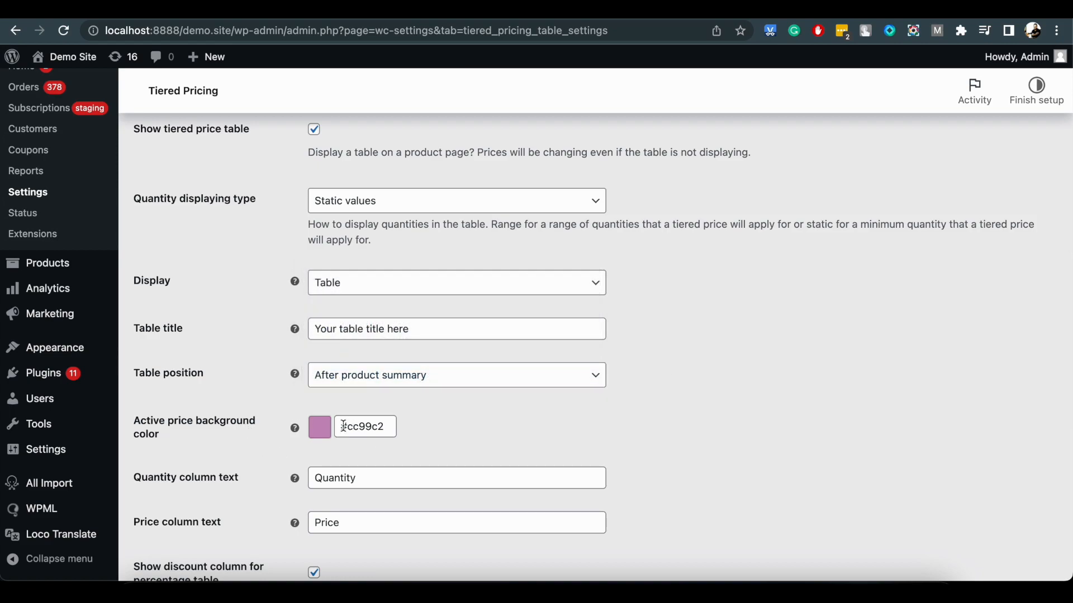
pyautogui.click(351, 426)
pyautogui.moveTo(441, 542); pyautogui.dragTo(441, 512)
pyautogui.moveTo(370, 498); pyautogui.dragTo(350, 476)
pyautogui.click(669, 407)
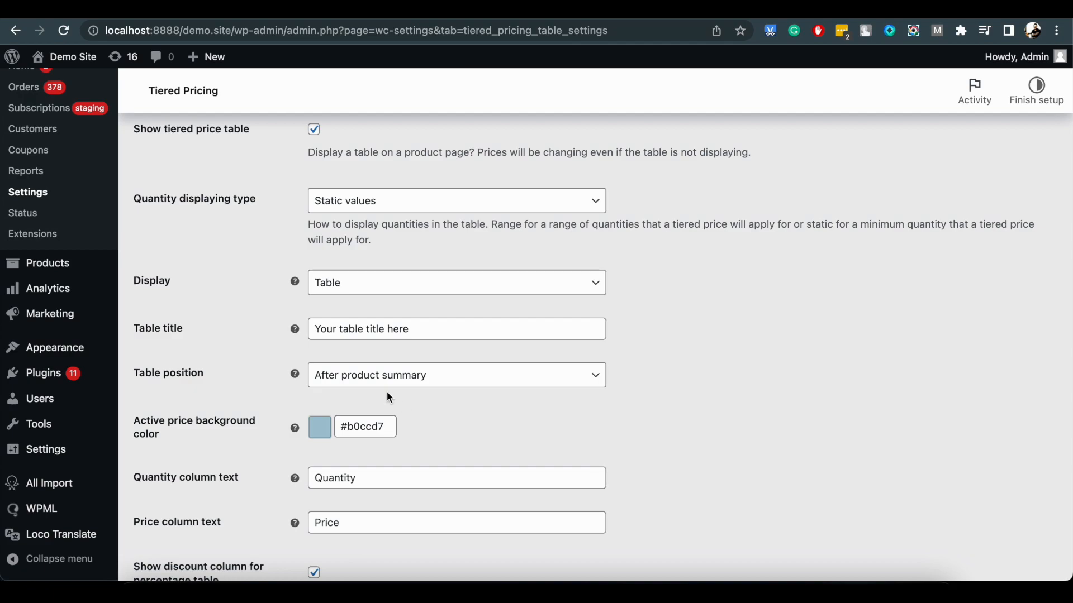
pyautogui.scroll(-1, 387, 391)
pyautogui.click(369, 426)
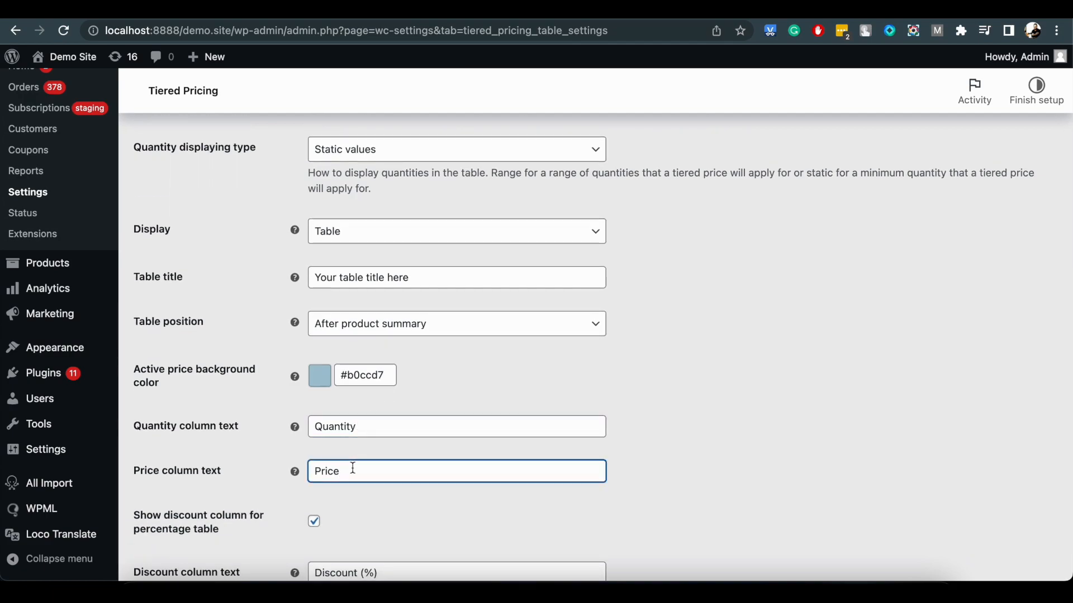
pyautogui.scroll(-15, 264, 459)
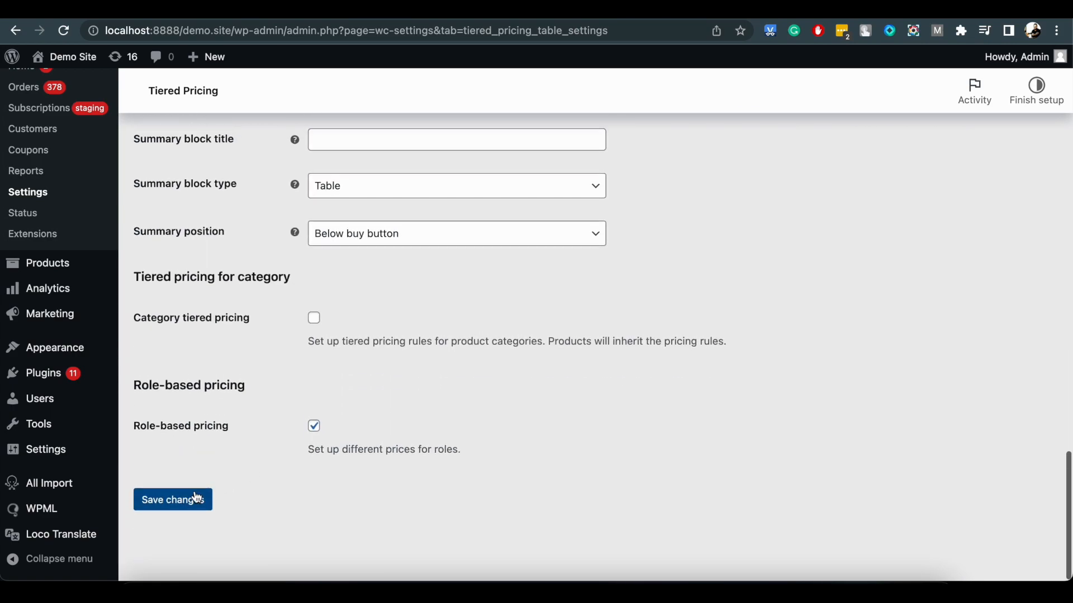
pyautogui.click(191, 501)
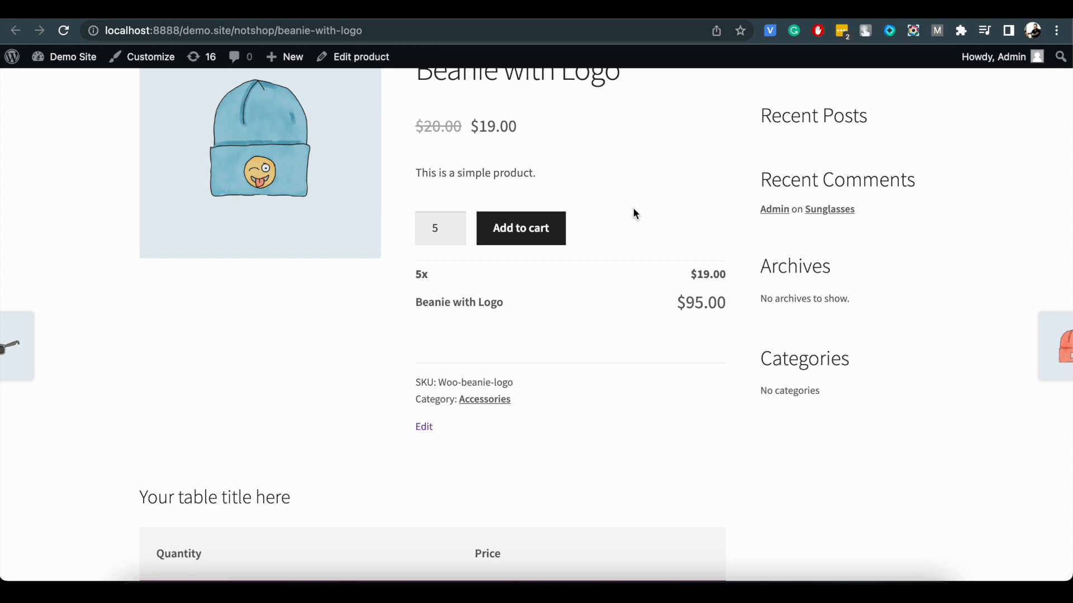
# Reload the Beanie with Logo store page to check the highlighted row's color, and return to the settings.
pyautogui.click(63, 31)
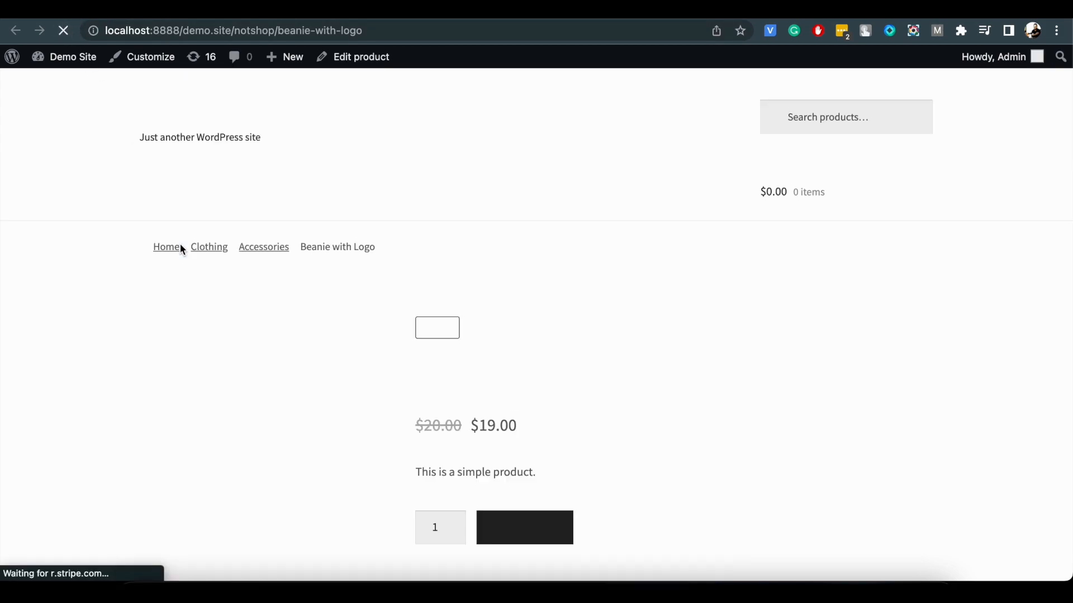
pyautogui.scroll(-3, 180, 249)
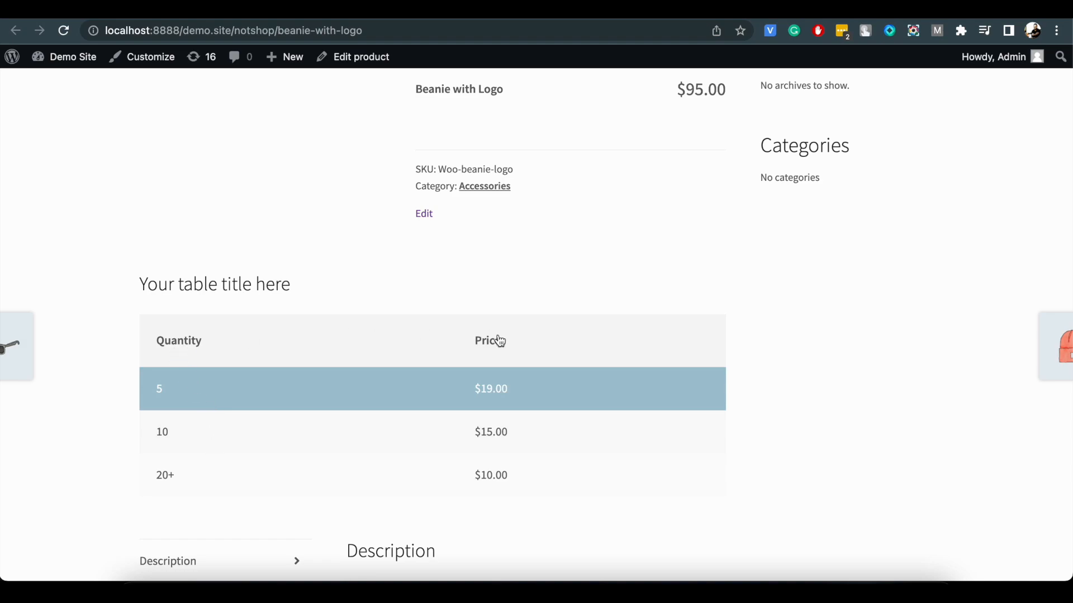
pyautogui.click(328, 12)
# Set the tiered pricing display to Tooltip and save the settings.
pyautogui.scroll(-5, 370, 290)
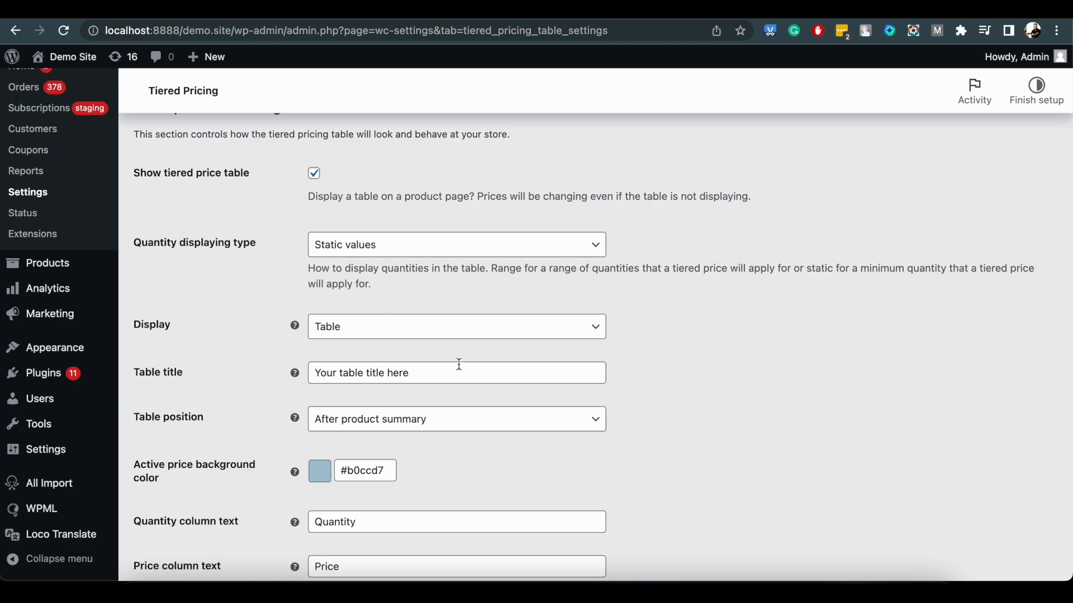
pyautogui.click(429, 329)
pyautogui.click(376, 319)
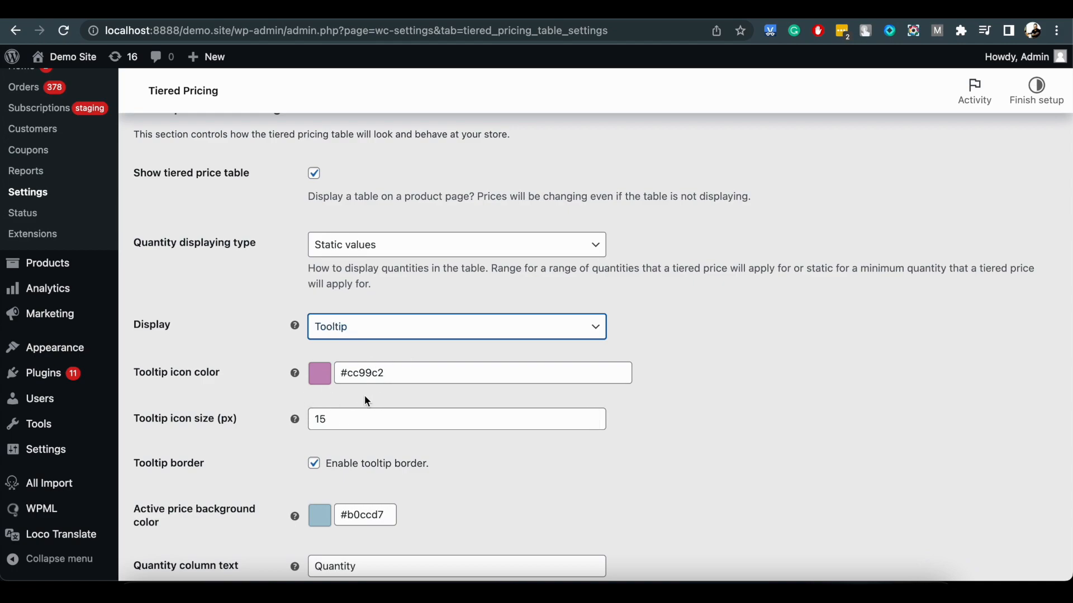
pyautogui.scroll(-15, 365, 394)
pyautogui.scroll(-7, 217, 472)
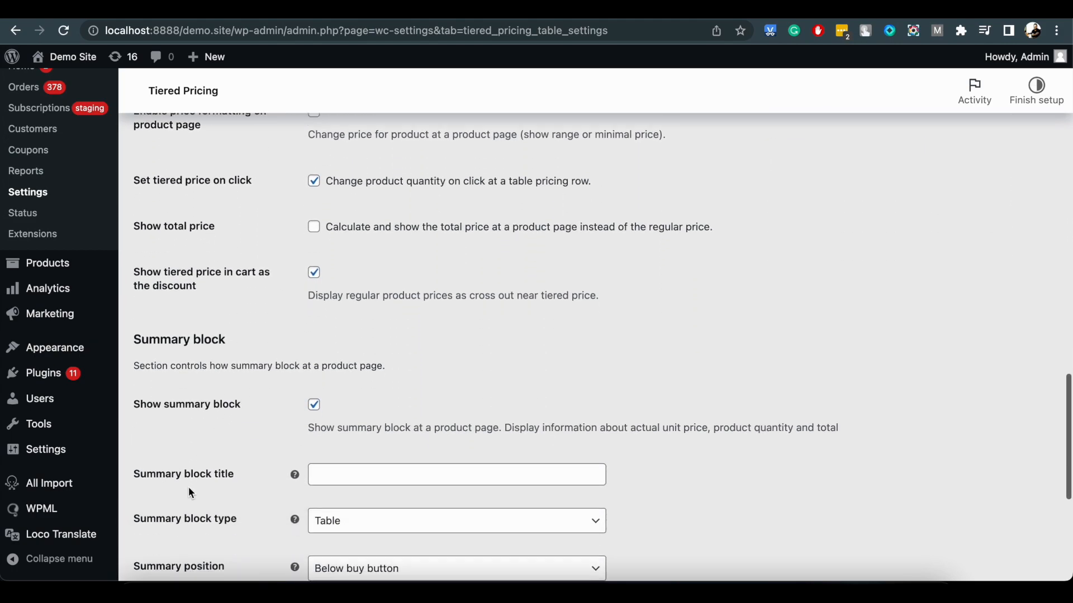
pyautogui.click(186, 499)
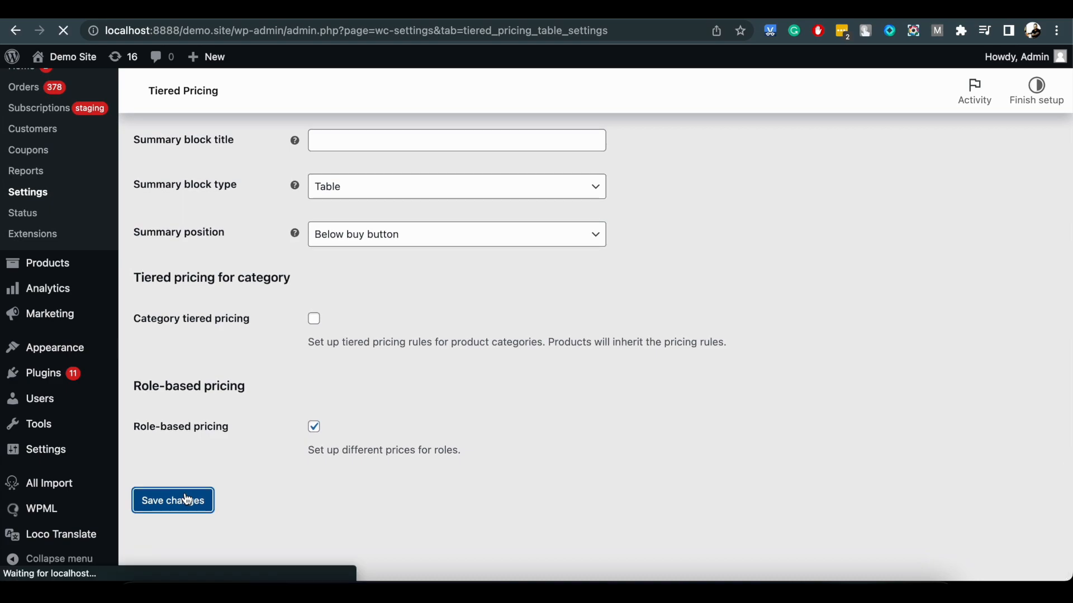
# Reload the Beanie with Logo store page and inspect the pricing tooltip icon beside the price.
pyautogui.click(479, 17)
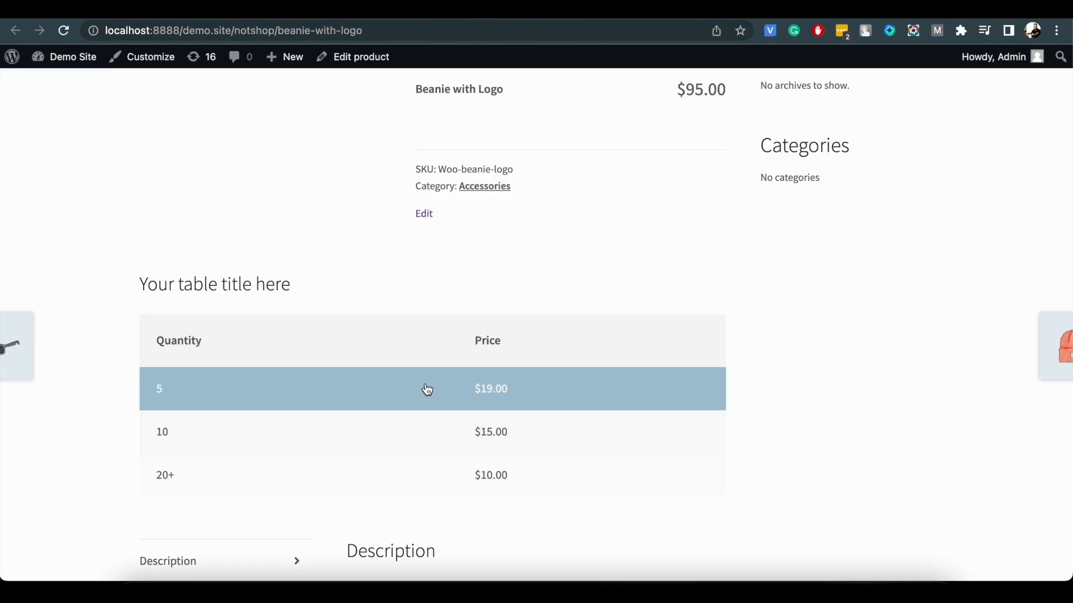
pyautogui.click(65, 32)
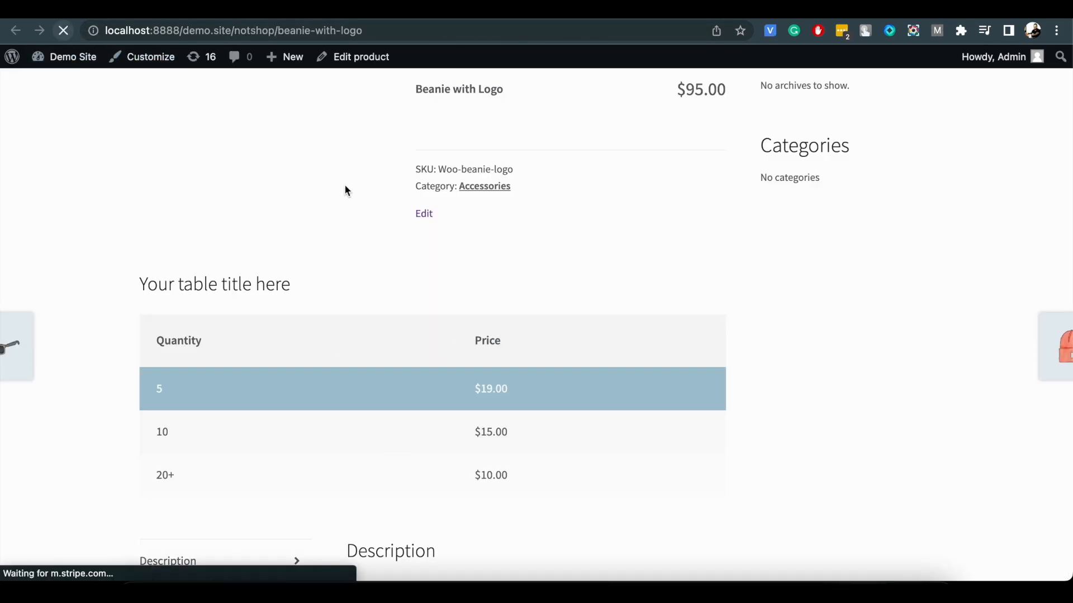
pyautogui.scroll(5, 529, 230)
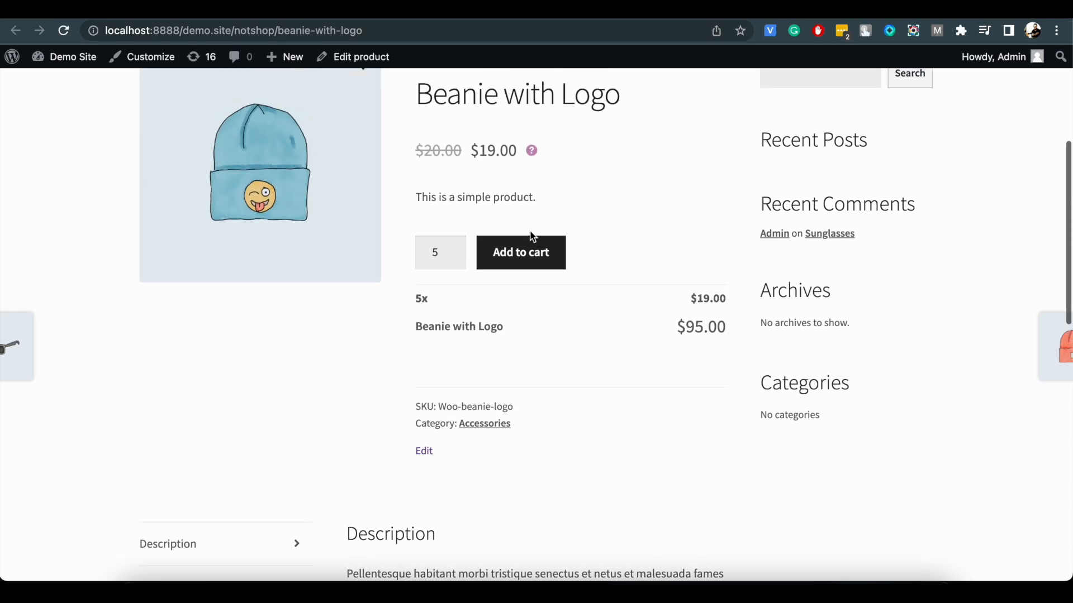
pyautogui.moveTo(532, 151)
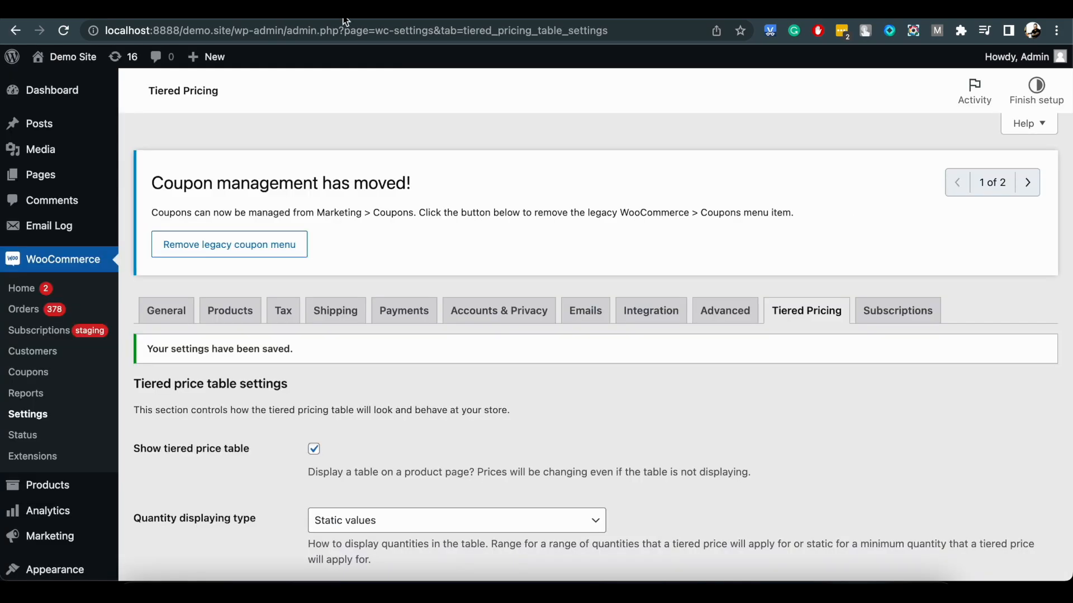
# In the tiered pricing settings, set the display to Table and the table position to Above buy button.
pyautogui.scroll(-5, 431, 345)
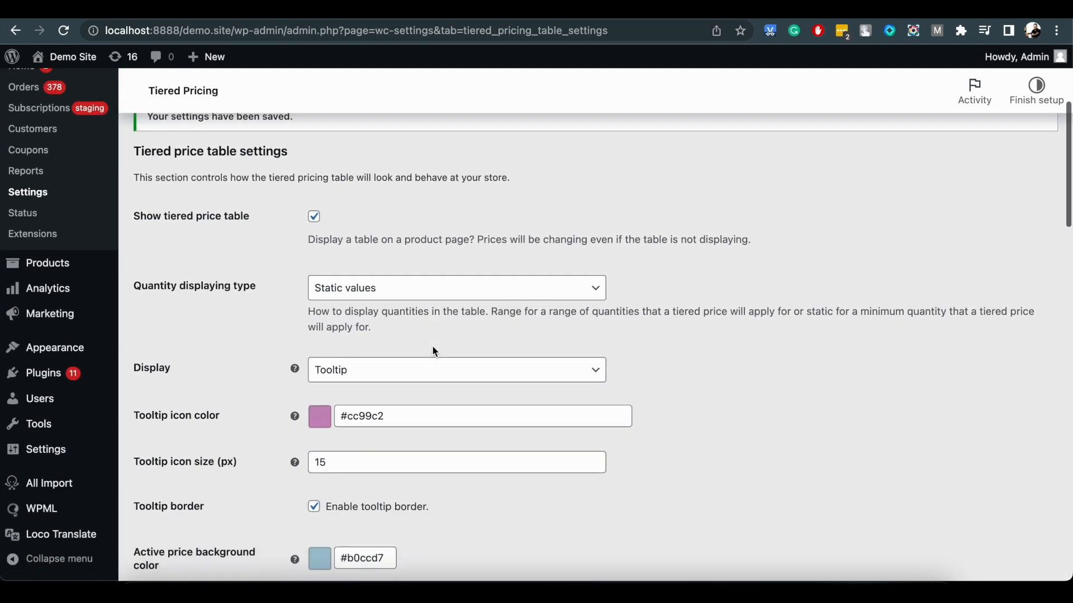
pyautogui.click(415, 375)
pyautogui.click(407, 388)
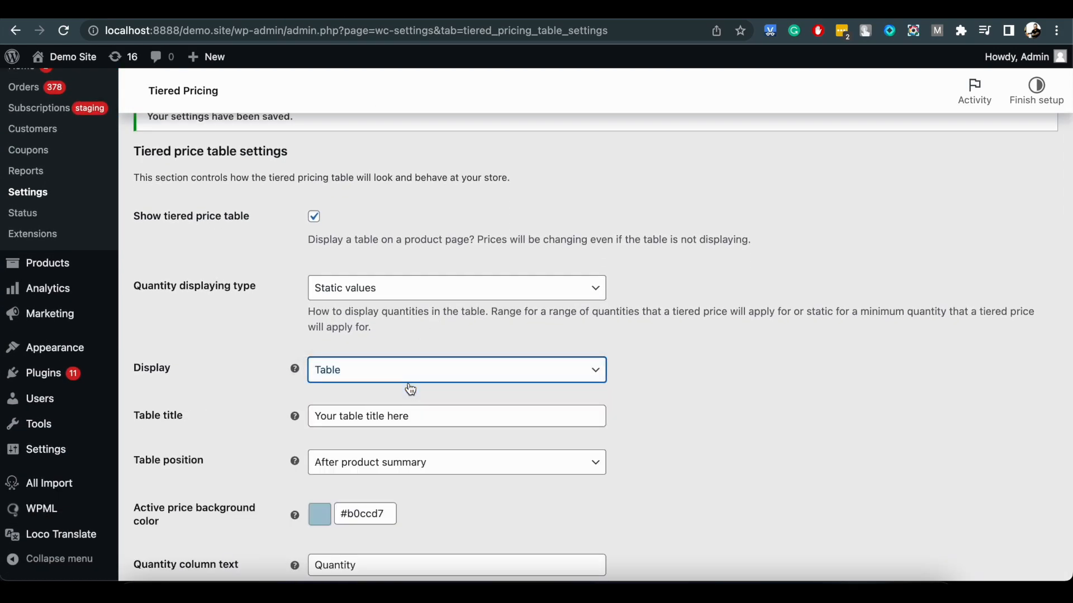
pyautogui.scroll(-1, 411, 390)
pyautogui.scroll(-1, 410, 390)
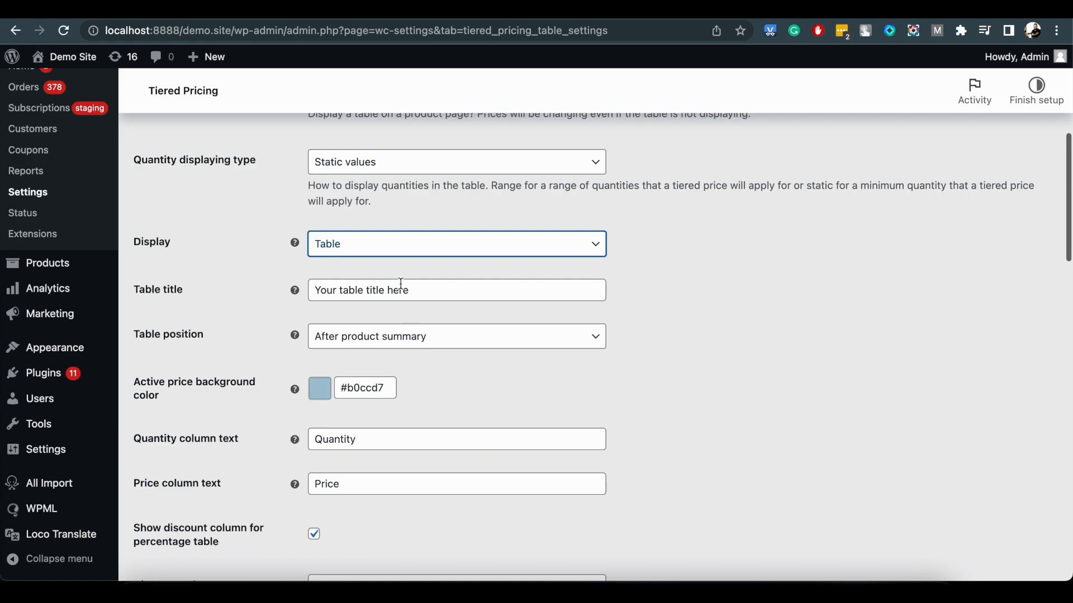
pyautogui.click(411, 342)
pyautogui.click(434, 234)
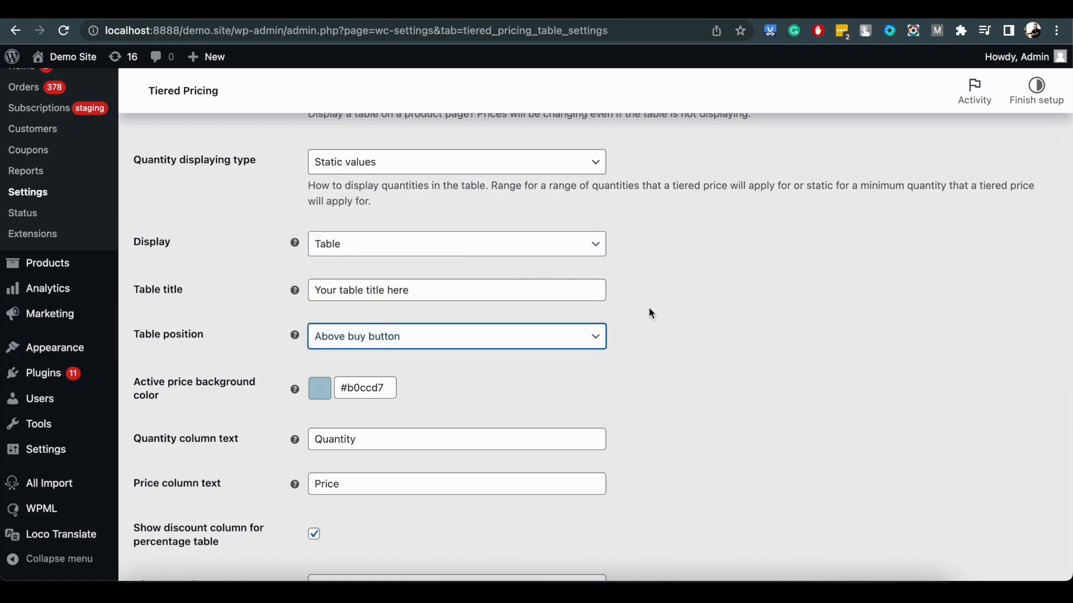
# Shorten the discount column text to "Discount" and save the settings.
pyautogui.scroll(-5, 651, 313)
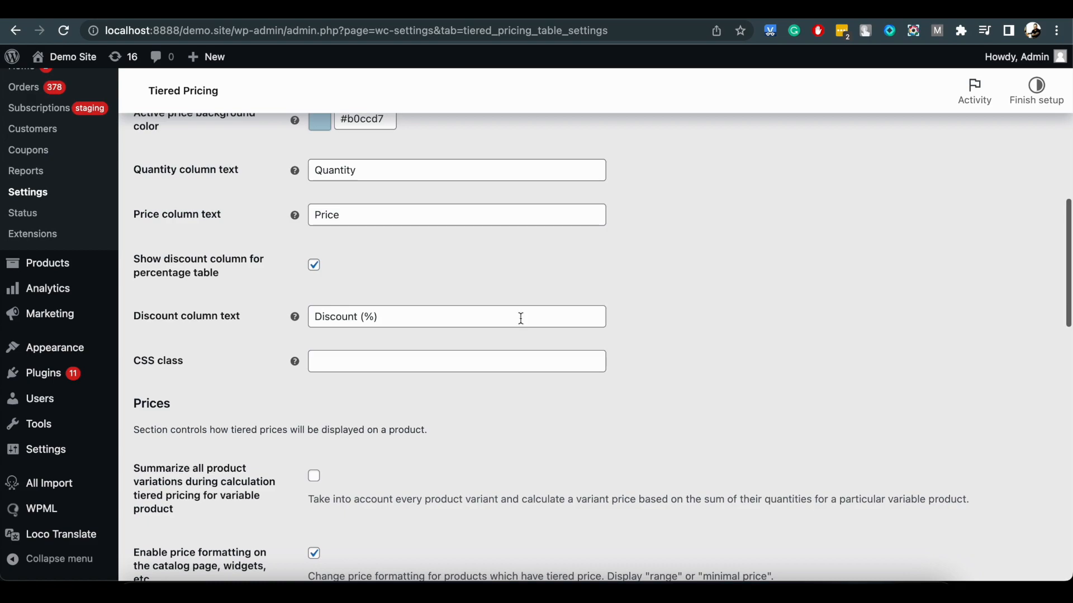
pyautogui.moveTo(381, 316); pyautogui.dragTo(360, 318)
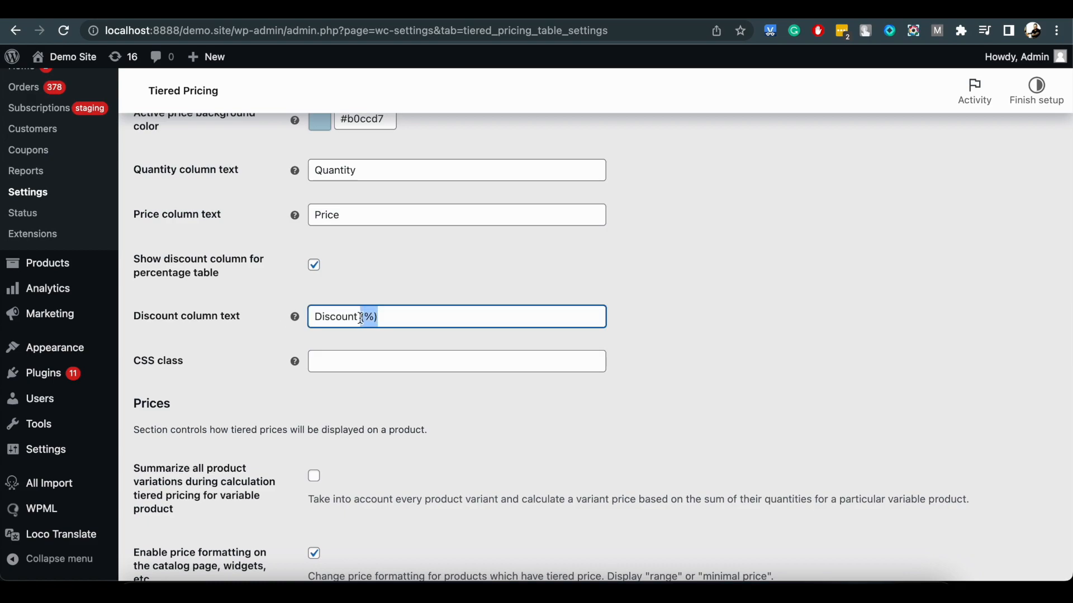
pyautogui.press('BackSpace')
pyautogui.click(426, 357)
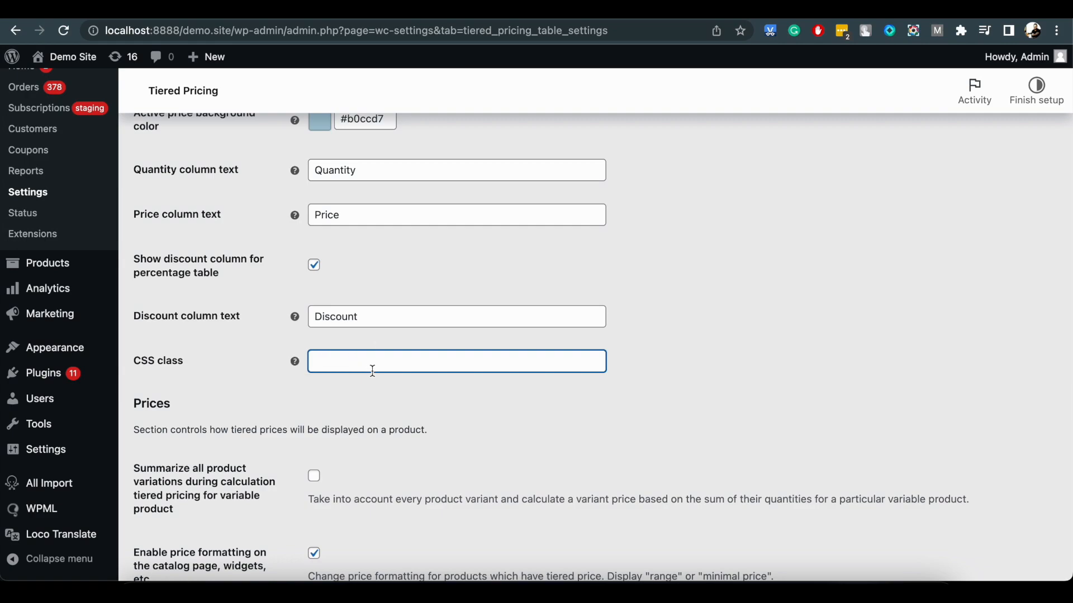
pyautogui.scroll(-15, 358, 361)
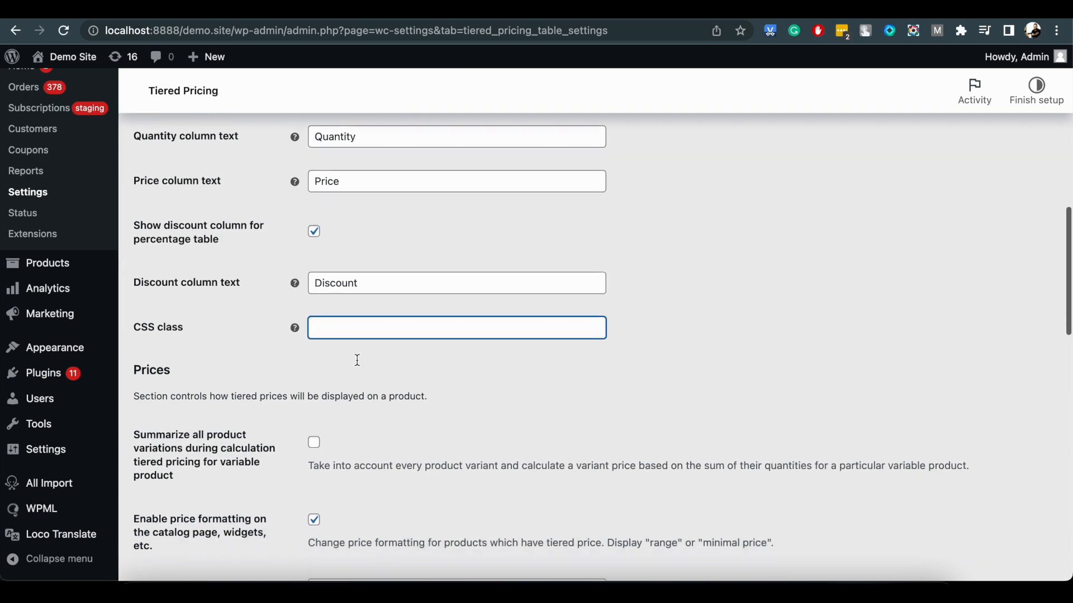
pyautogui.click(204, 494)
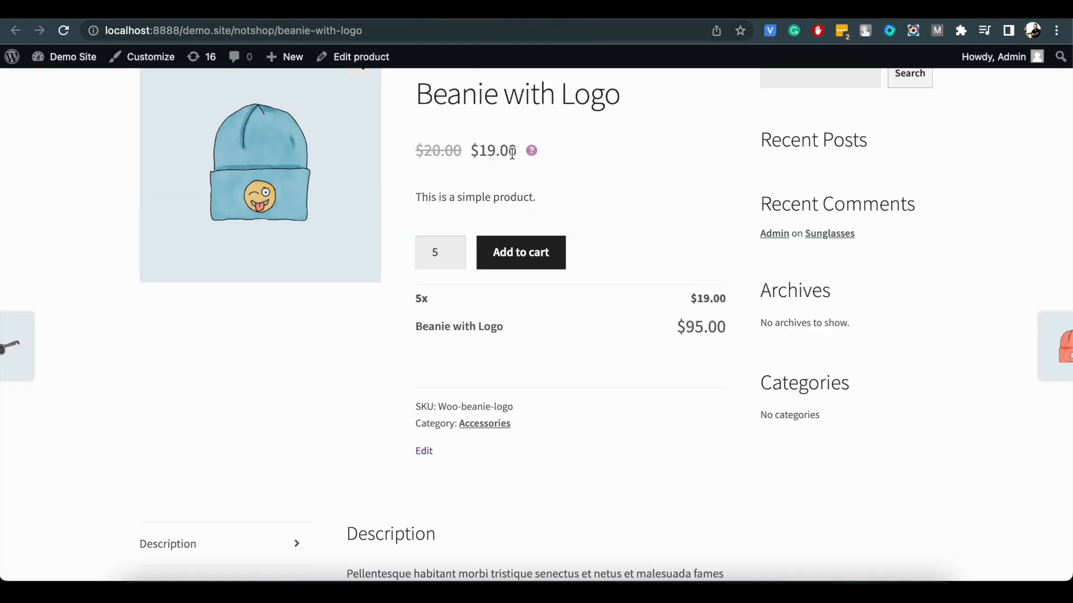
# Reload the Beanie with Logo store page to check the table's position, and return to the settings.
pyautogui.click(63, 30)
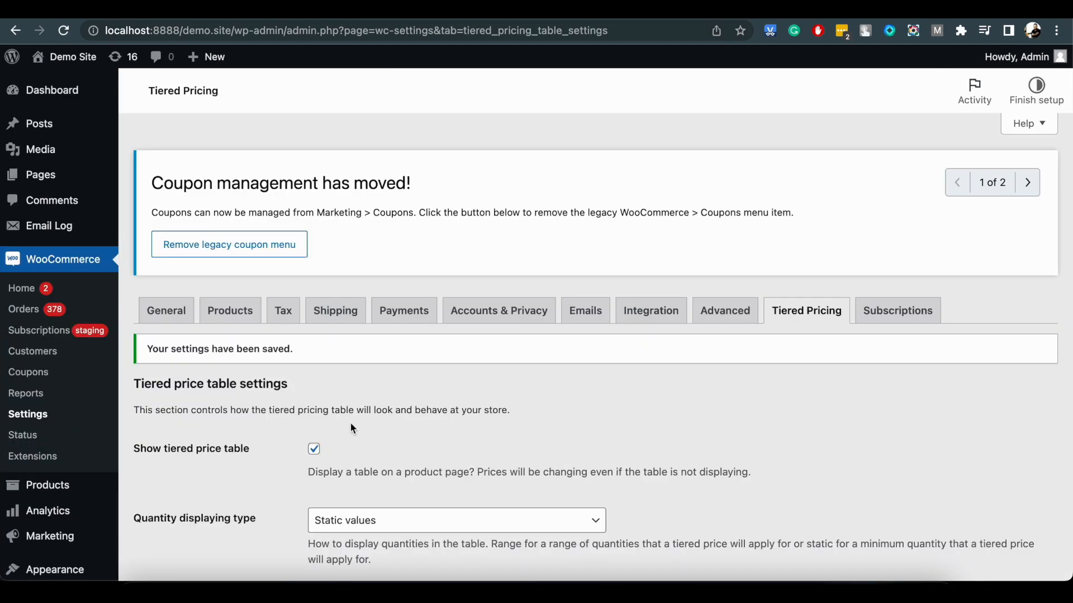
pyautogui.scroll(-10, 351, 427)
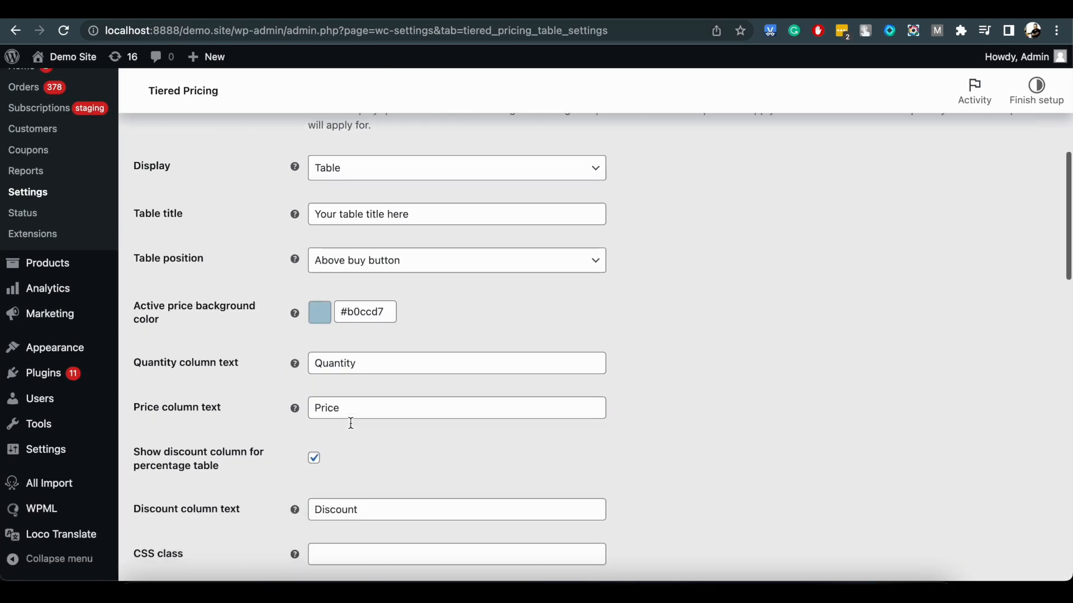
# Enable summarizing all product variations during tiered pricing calculation for variable products and save the settings.
pyautogui.scroll(-2, 351, 428)
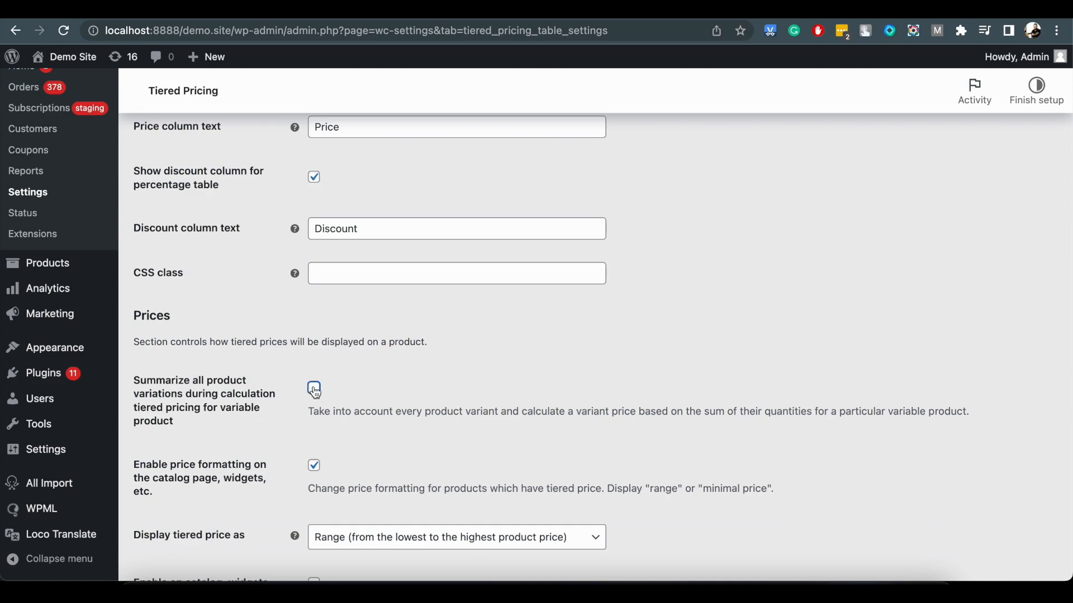
pyautogui.scroll(-10, 550, 334)
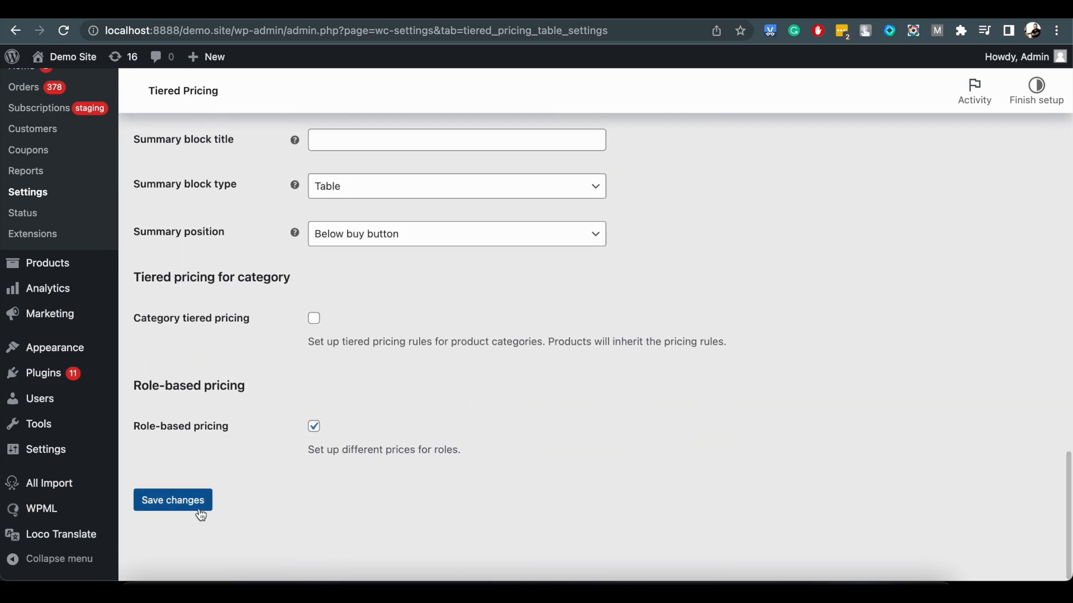
pyautogui.click(196, 504)
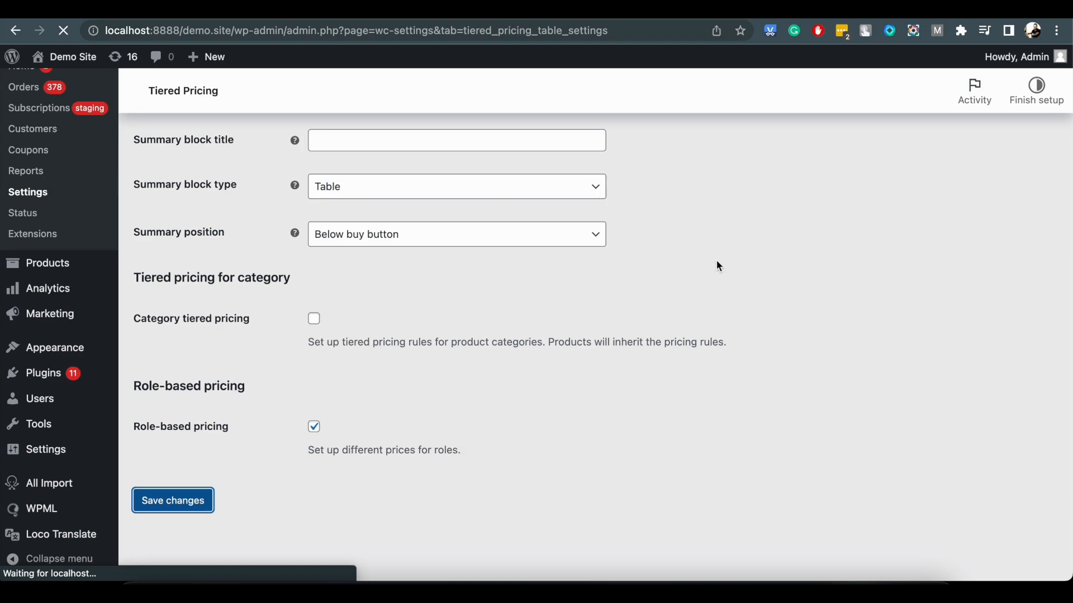
# On the T-Shirt with Logo store page, add 2 of the Gray variation to the cart.
pyautogui.scroll(-10, 716, 259)
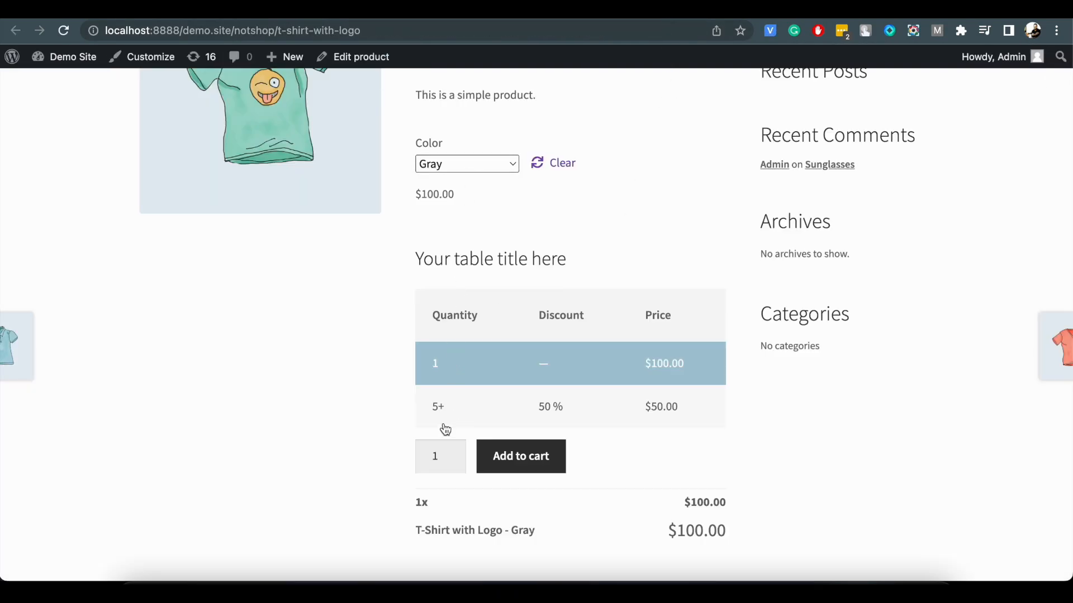
pyautogui.click(455, 453)
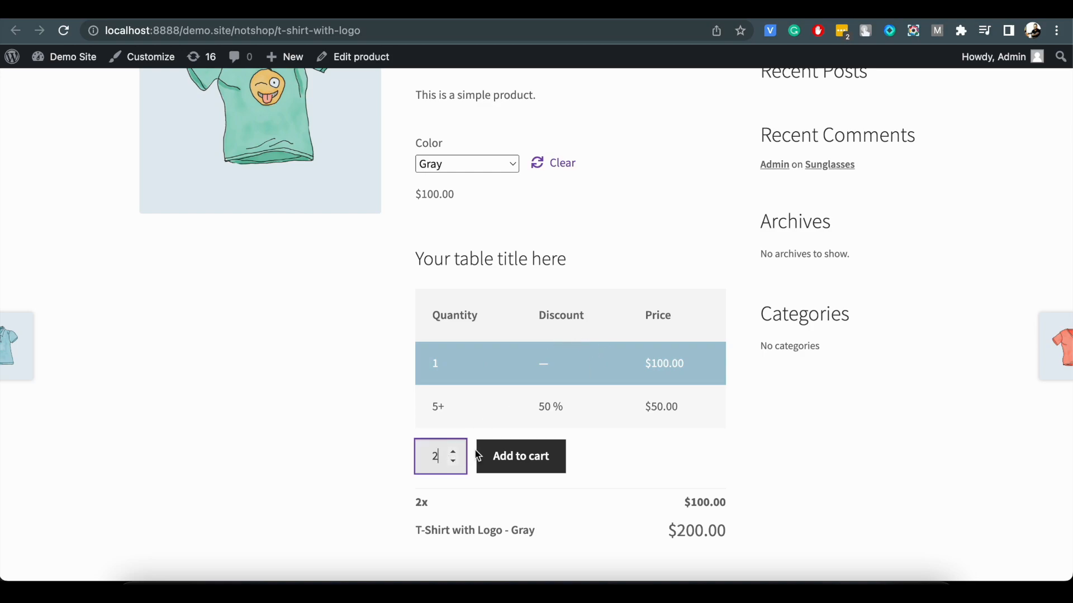
pyautogui.click(506, 459)
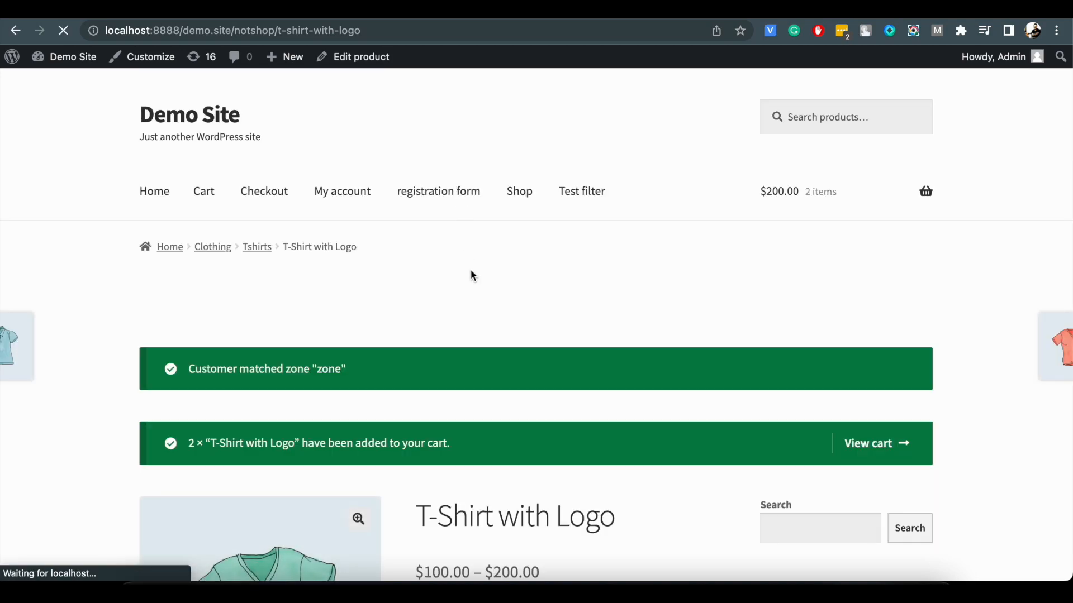
# Choose the Green variation of the T-Shirt with Logo and add 3 of it to the cart.
pyautogui.scroll(-3, 470, 269)
pyautogui.scroll(-5, 473, 276)
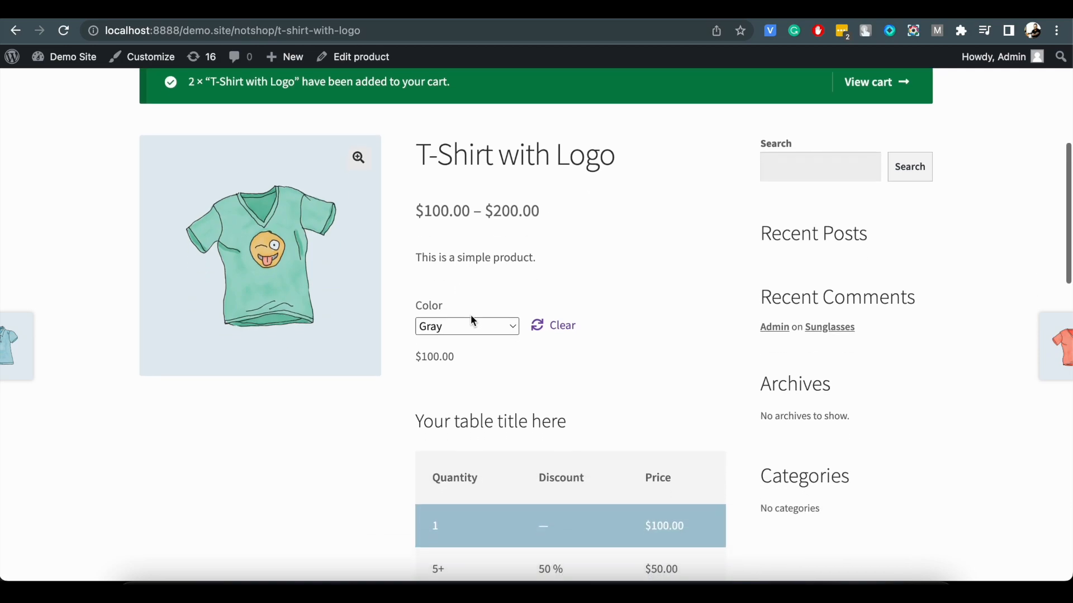
pyautogui.click(470, 323)
pyautogui.click(469, 348)
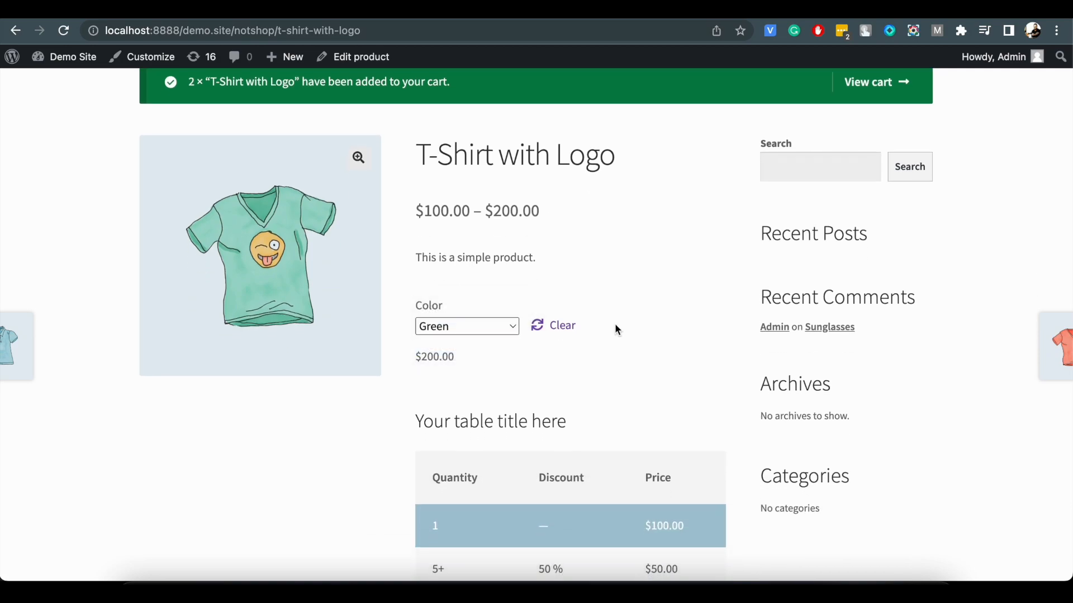
pyautogui.scroll(-5, 615, 324)
pyautogui.click(453, 318)
pyautogui.click(453, 318)
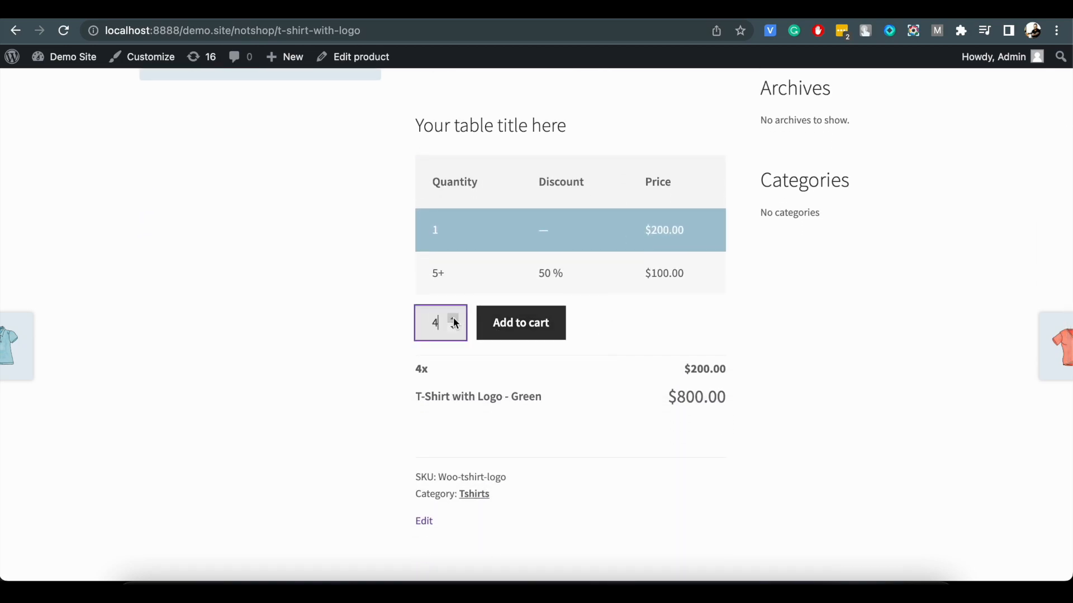
pyautogui.click(529, 334)
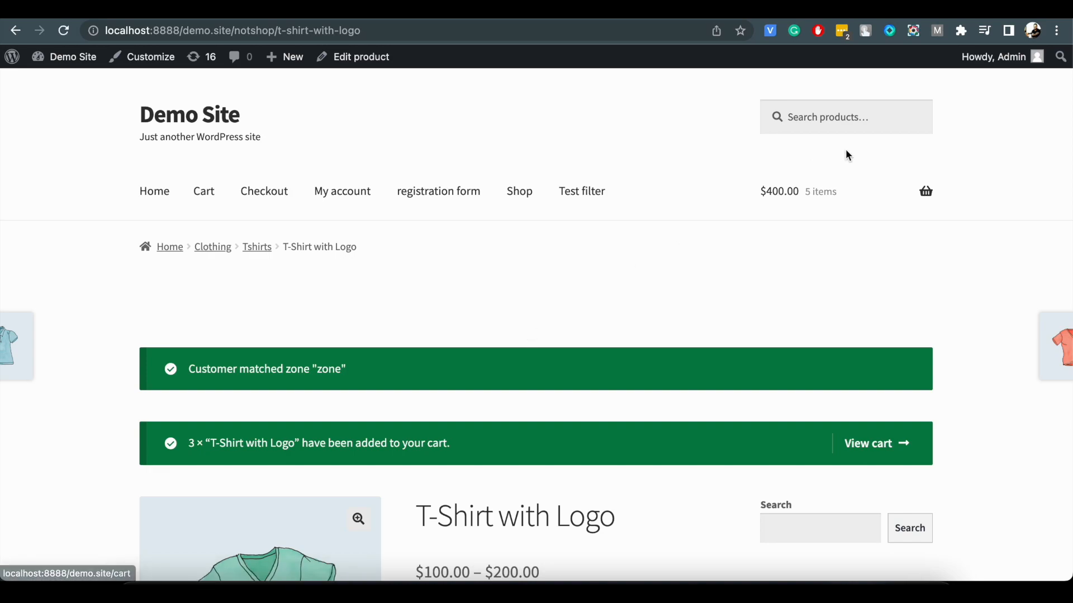
# Open the cart and check the prices applied to the Gray and Green T-Shirt variations.
pyautogui.moveTo(831, 198)
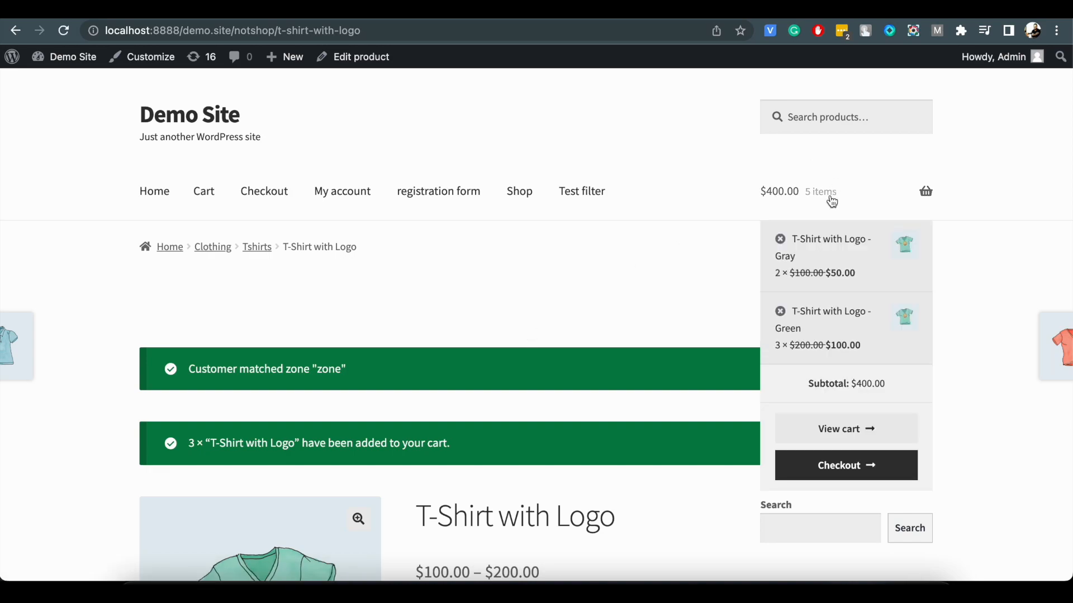
pyautogui.click(837, 428)
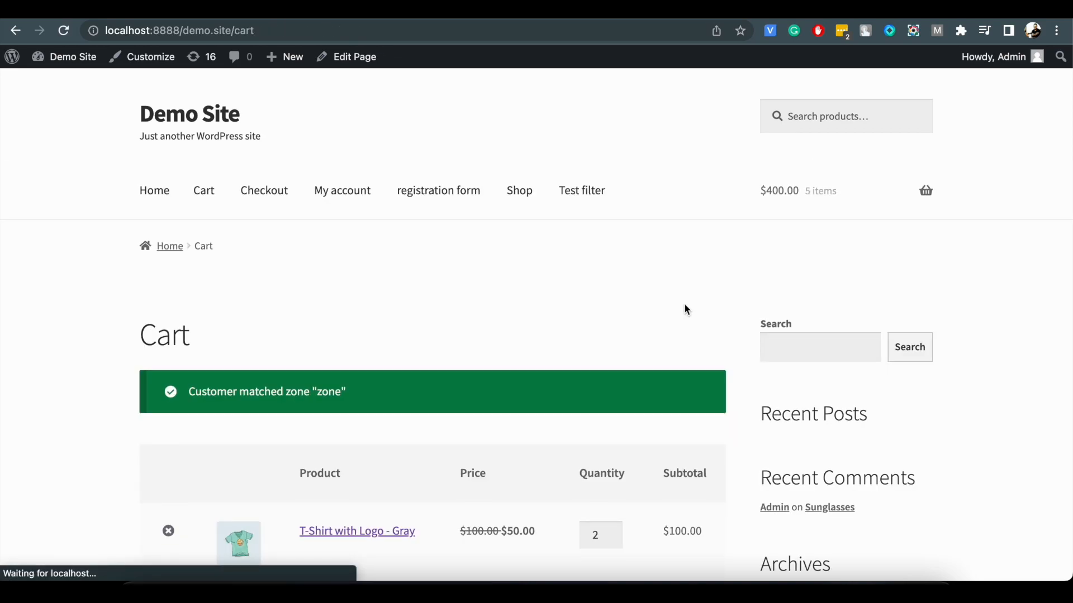
pyautogui.scroll(-3, 684, 304)
pyautogui.scroll(-1, 686, 307)
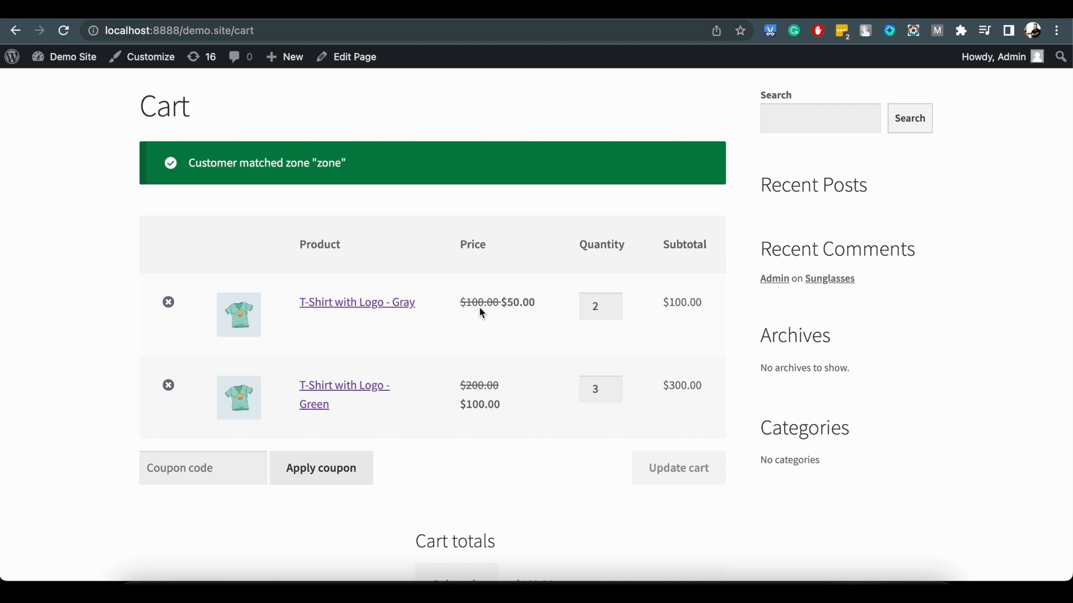
# Return to the tiered pricing settings and examine the options for how the tiered price is displayed.
pyautogui.scroll(-3, 483, 391)
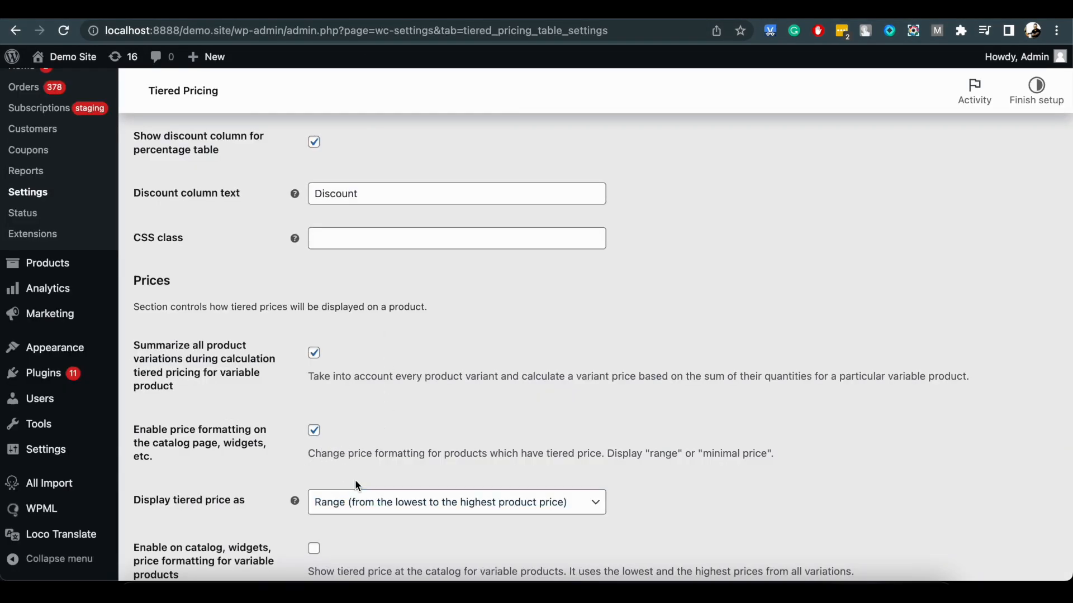
pyautogui.click(357, 501)
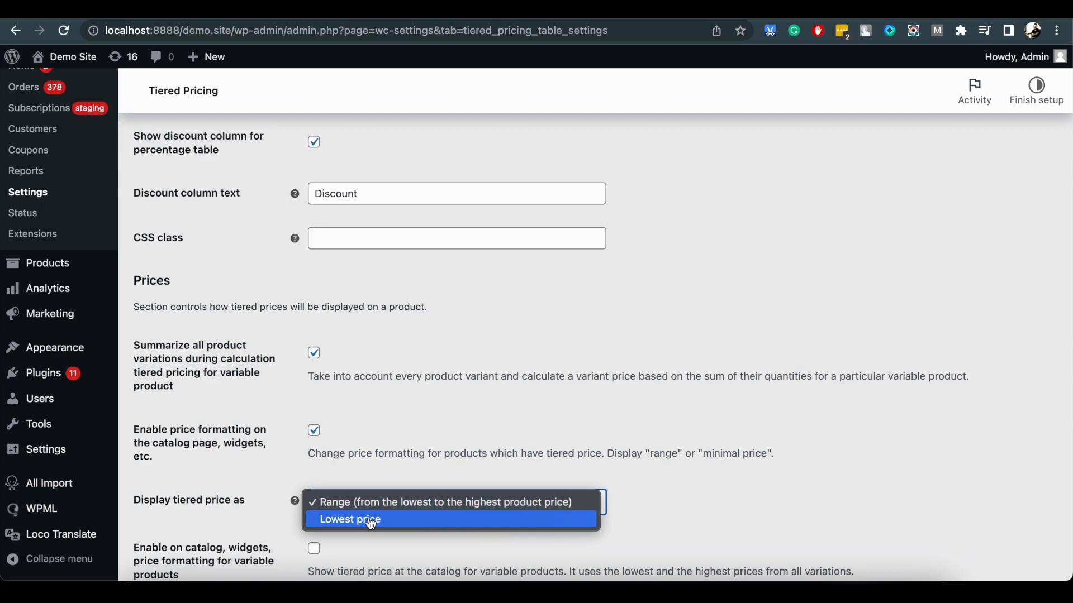
pyautogui.press('Escape')
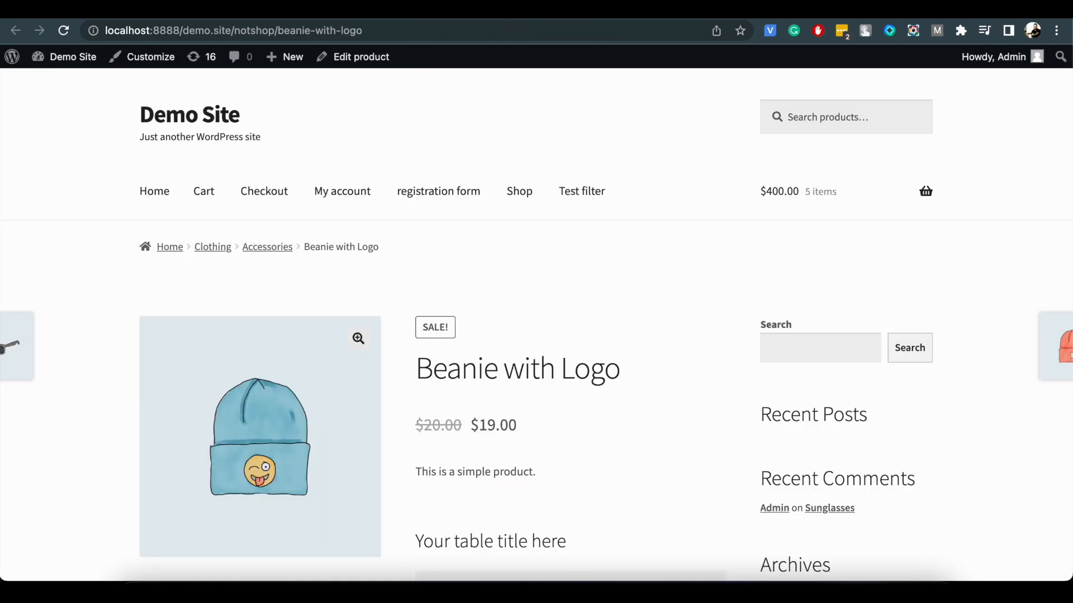
# Examine the tiered pricing table on the Beanie with Logo store page and open its Accessories category to check the catalog prices.
pyautogui.scroll(-2, 562, 420)
pyautogui.scroll(-3, 563, 423)
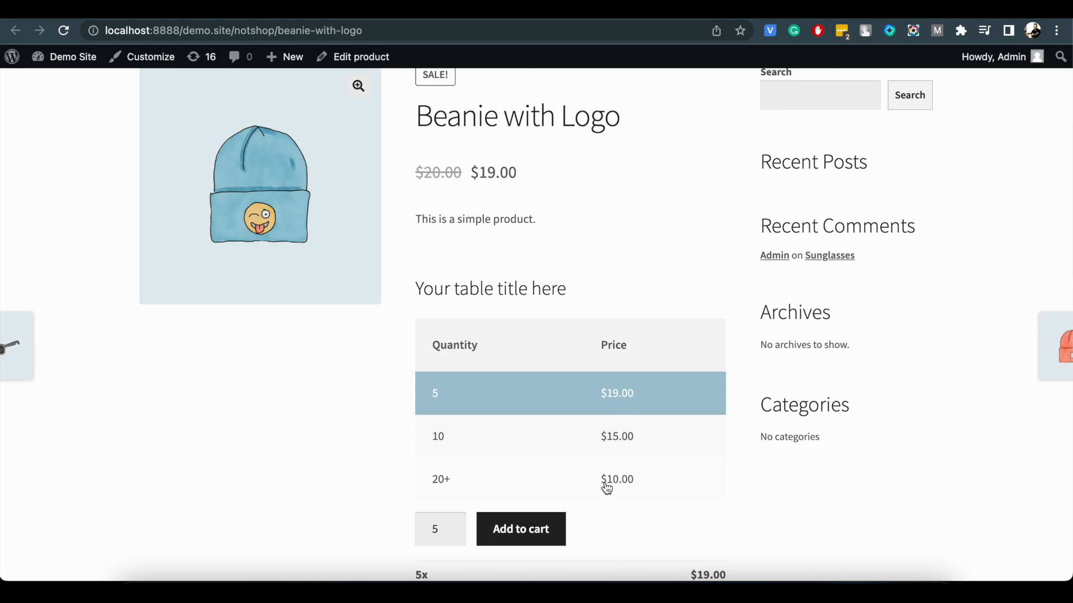
pyautogui.scroll(4, 477, 179)
pyautogui.click(283, 177)
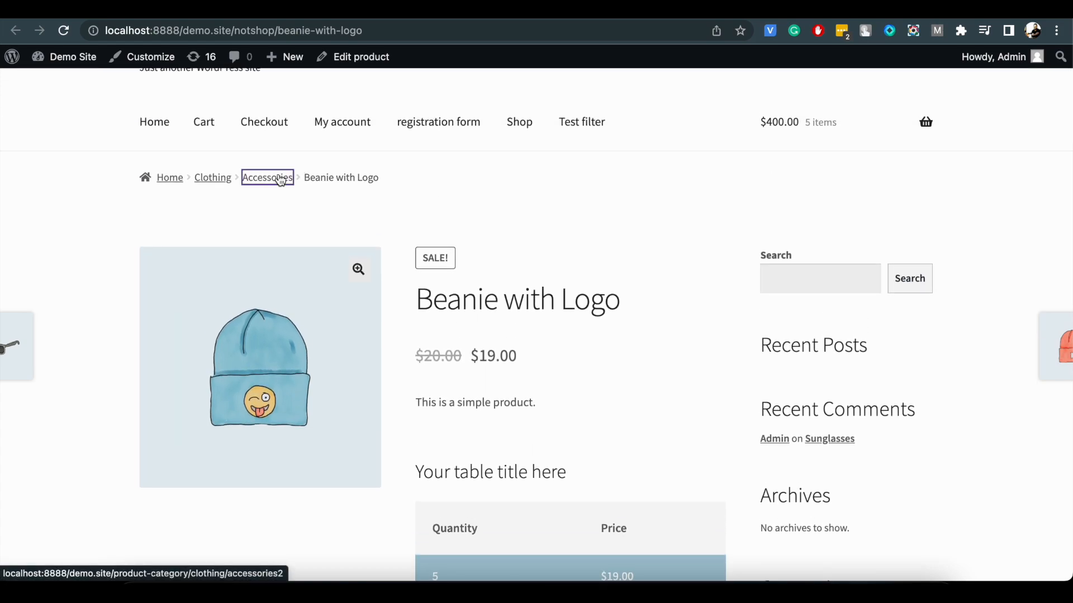
pyautogui.scroll(-5, 586, 335)
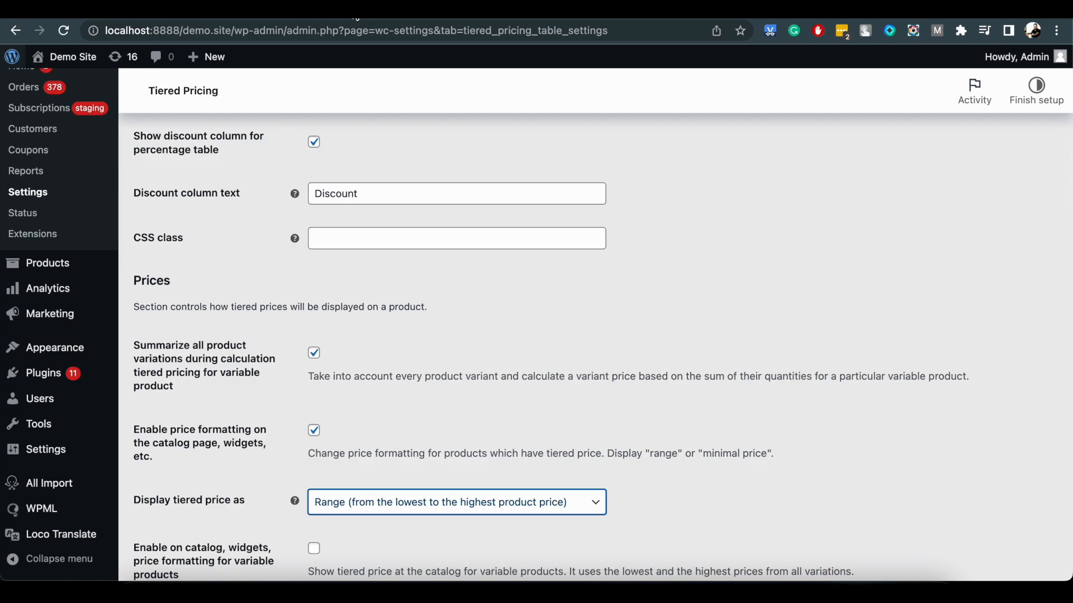
# Display the tiered price as Lowest price with the prefix From, save the settings, and reload the store page.
pyautogui.click(359, 508)
pyautogui.click(360, 525)
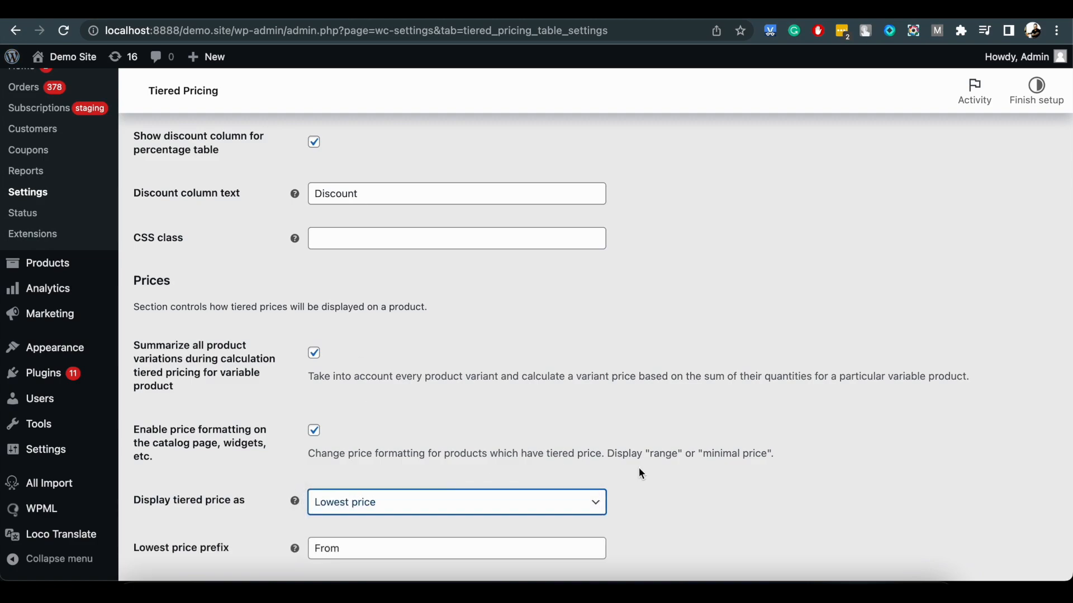
pyautogui.scroll(-3, 637, 480)
pyautogui.click(406, 419)
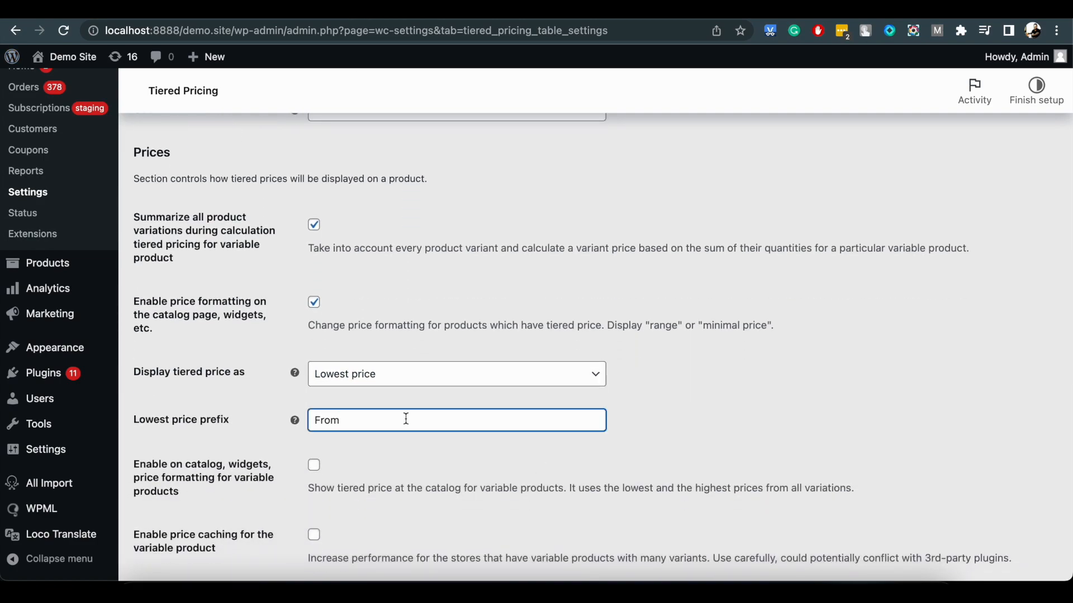
pyautogui.scroll(-10, 441, 462)
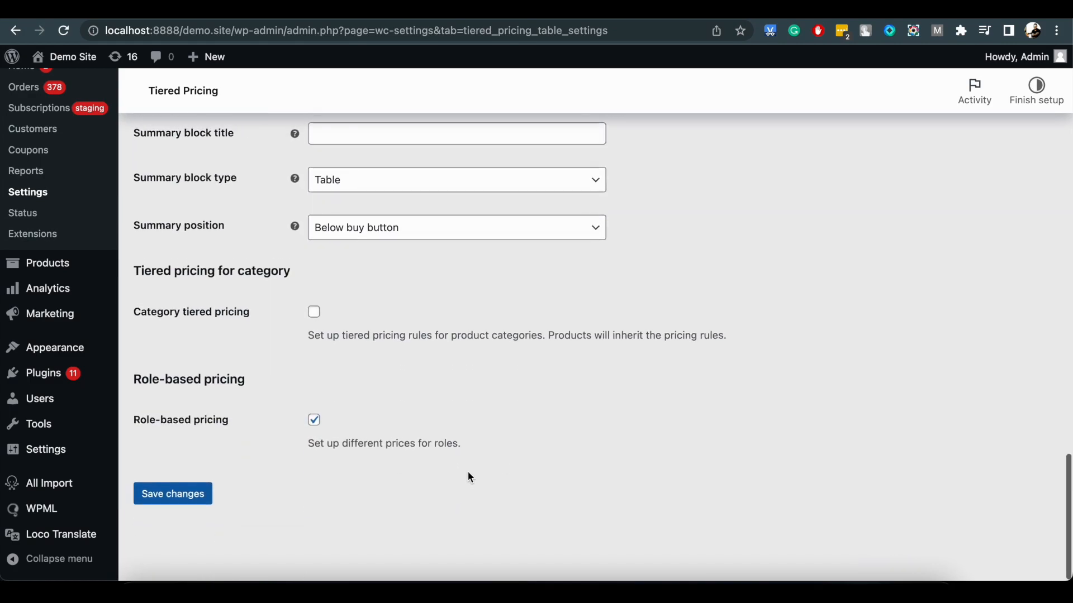
pyautogui.click(178, 501)
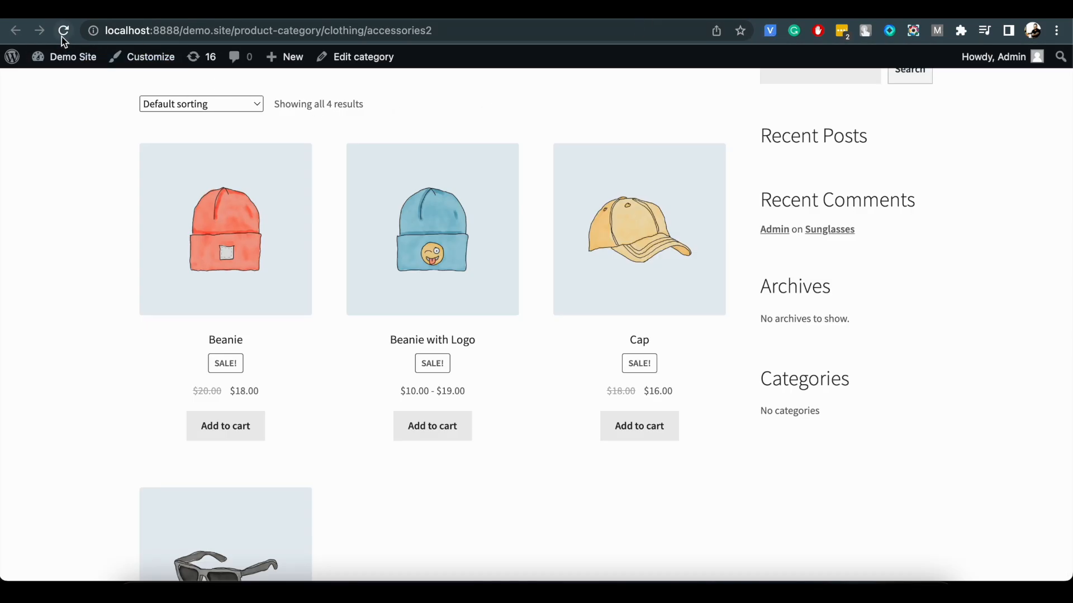
pyautogui.click(61, 35)
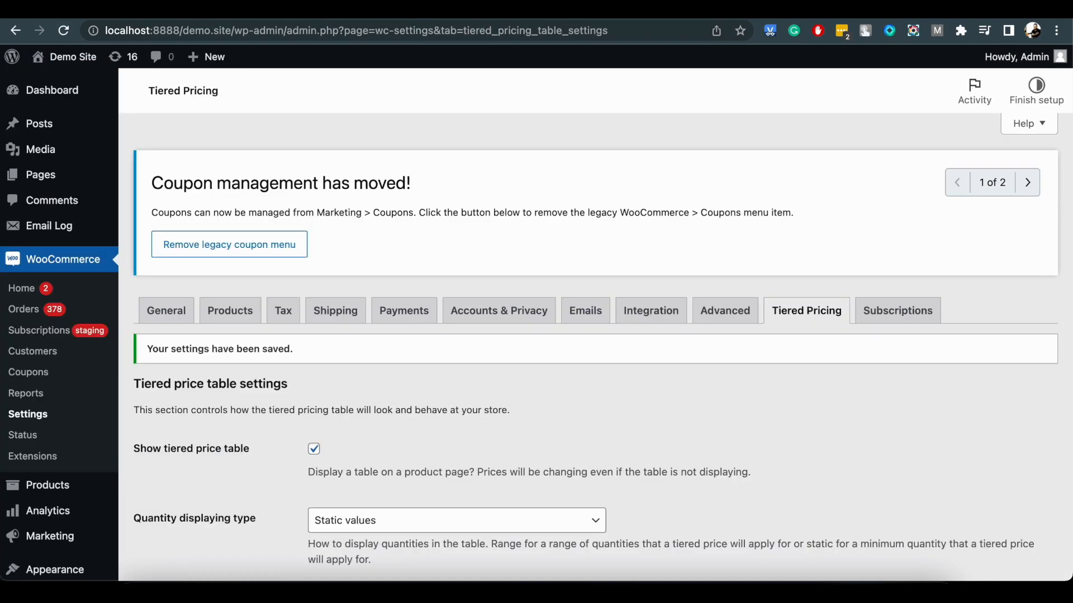
# Enable catalog and widget price formatting for variable products, and enable price caching for the variable product.
pyautogui.scroll(-15, 498, 431)
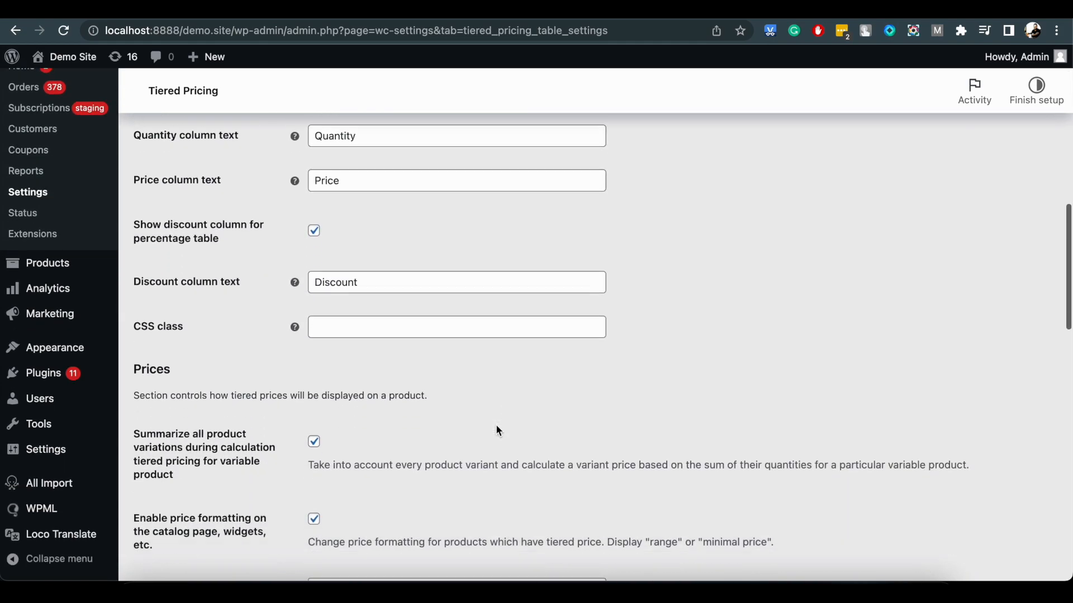
pyautogui.scroll(-3, 499, 431)
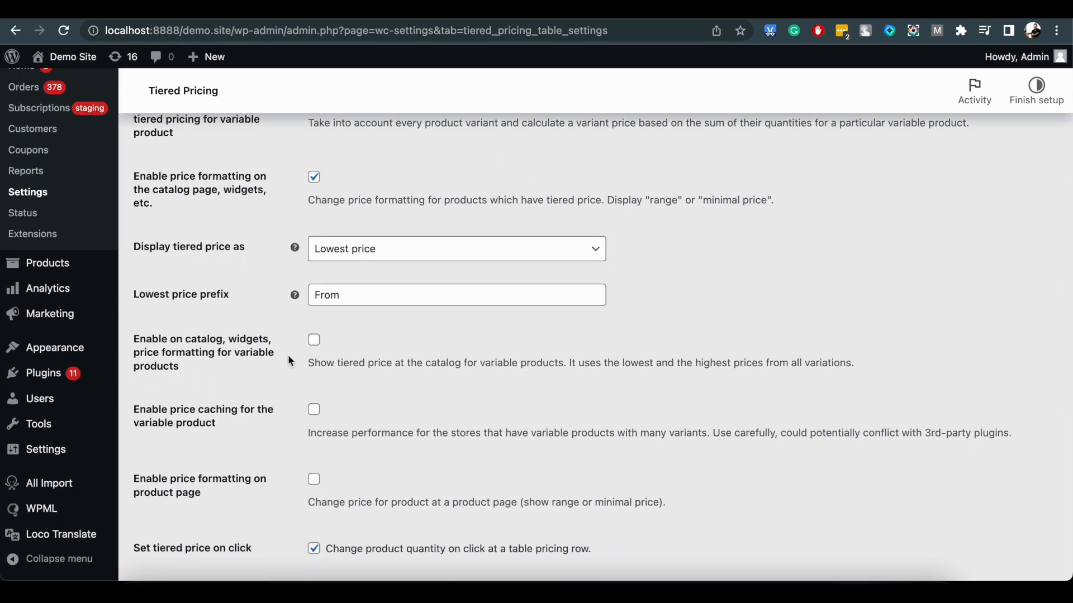
pyautogui.click(314, 342)
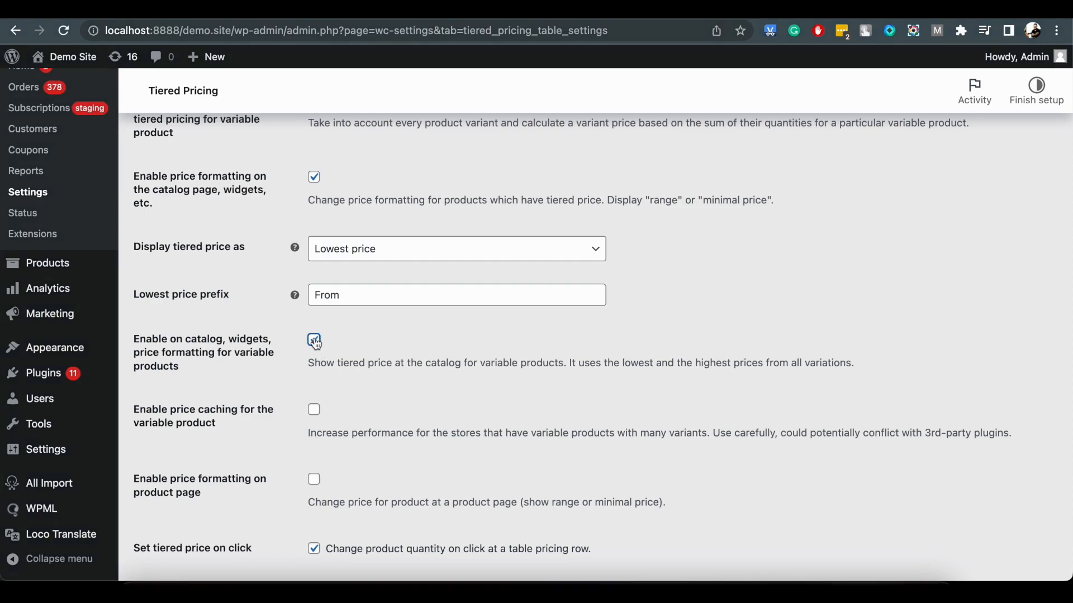
pyautogui.click(317, 411)
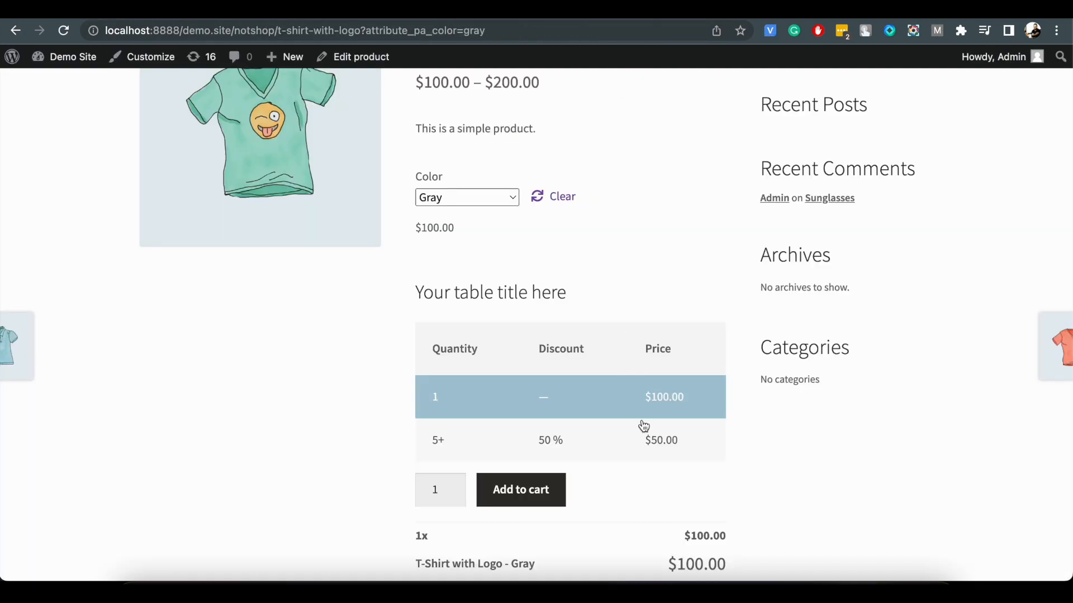
# Look at the color options on the T-Shirt with Logo store page and browse the Tshirts category for its catalog prices.
pyautogui.click(471, 197)
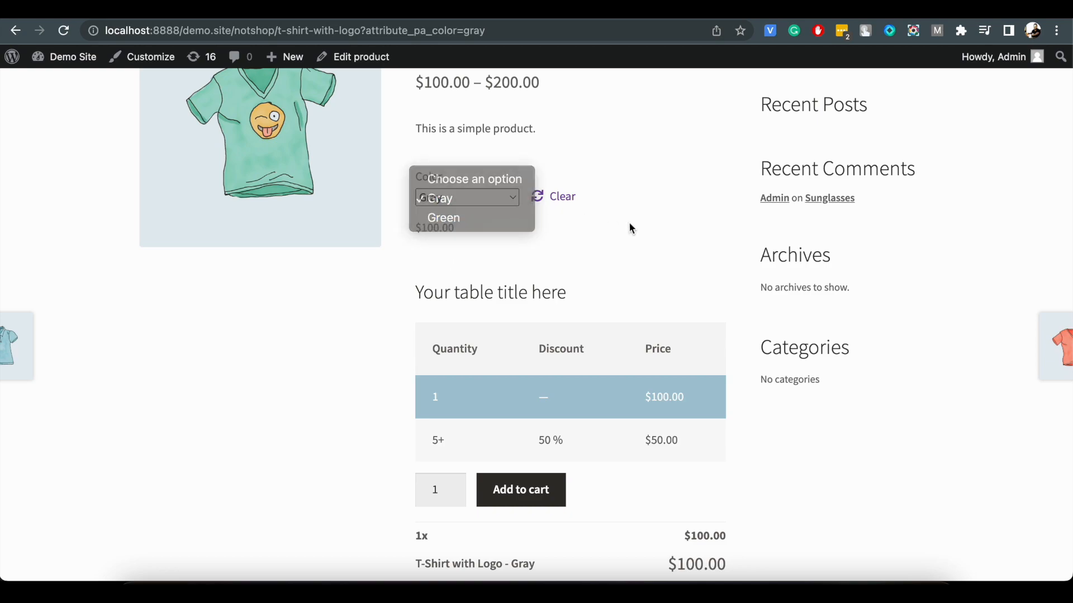
pyautogui.click(630, 229)
pyautogui.scroll(5, 630, 228)
pyautogui.click(245, 164)
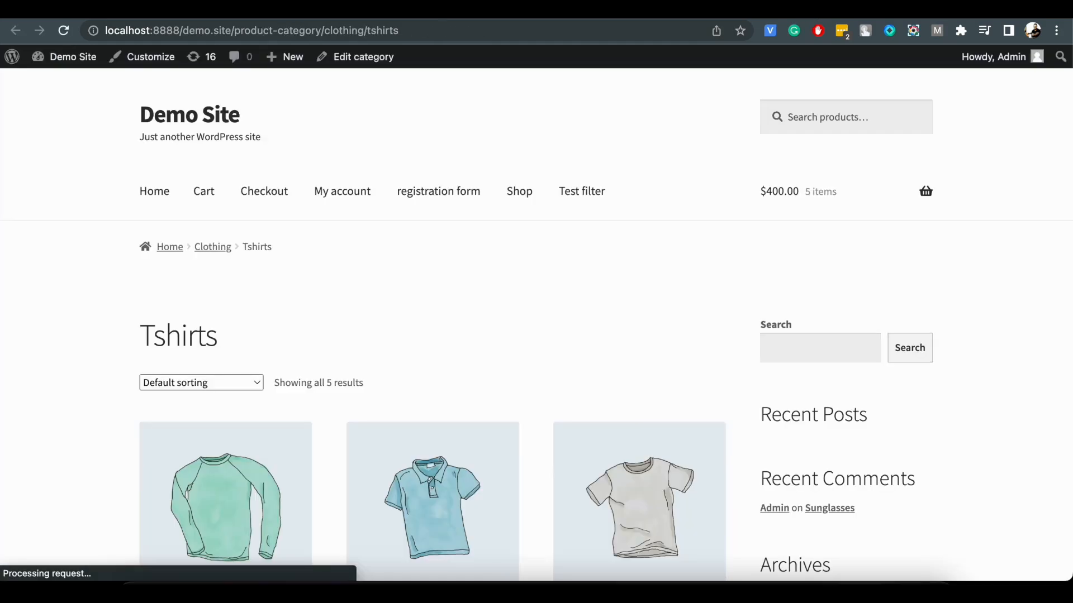
pyautogui.scroll(-4, 616, 352)
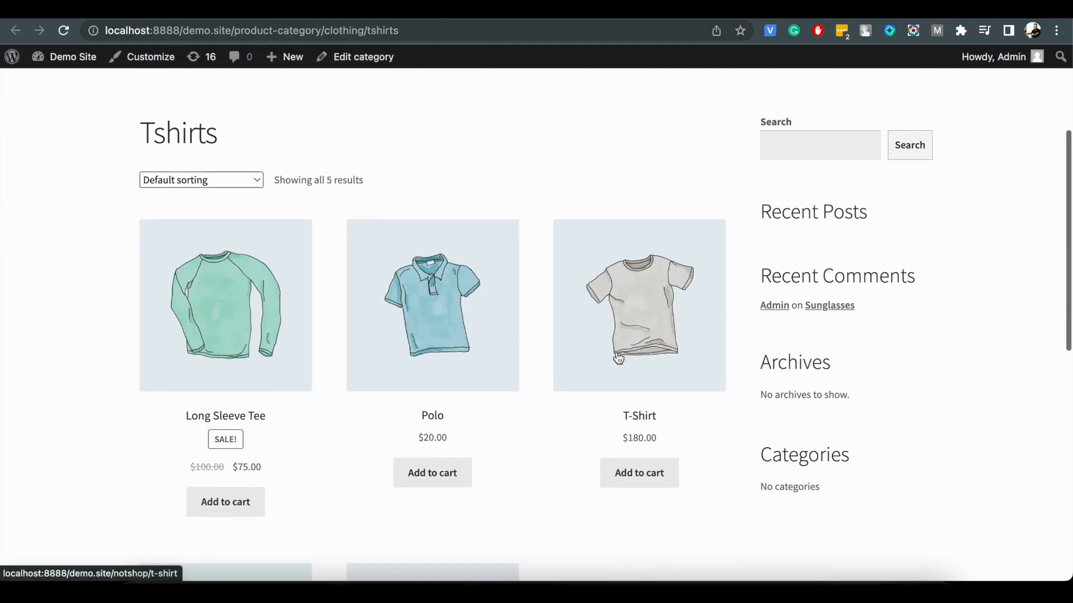
pyautogui.scroll(-5, 617, 358)
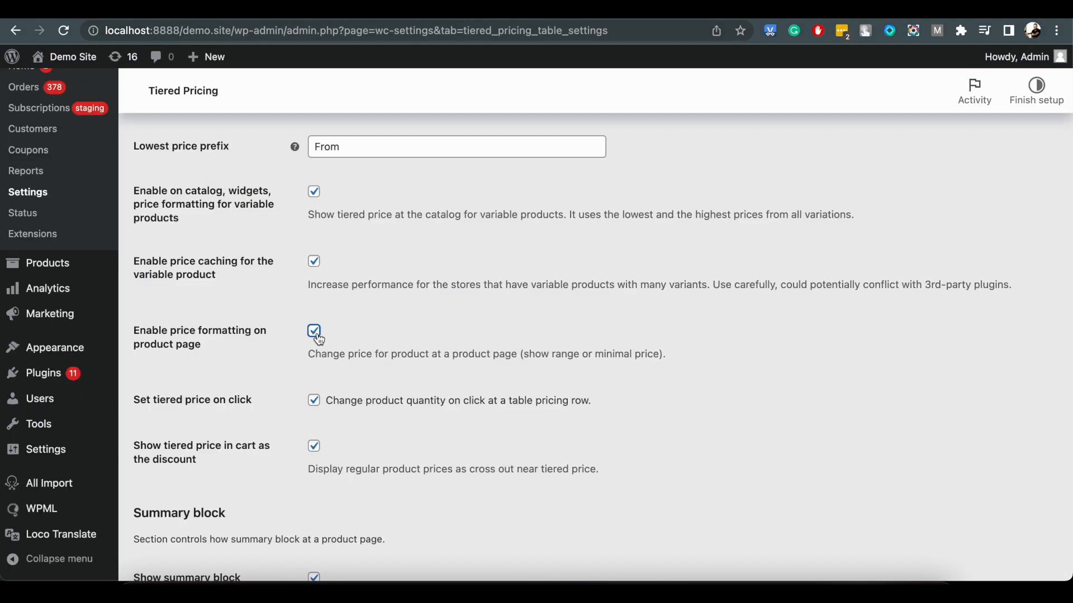
# Enable price formatting on the product page with Lowest price display, save, and reload the Beanie with Logo page.
pyautogui.scroll(3, 316, 334)
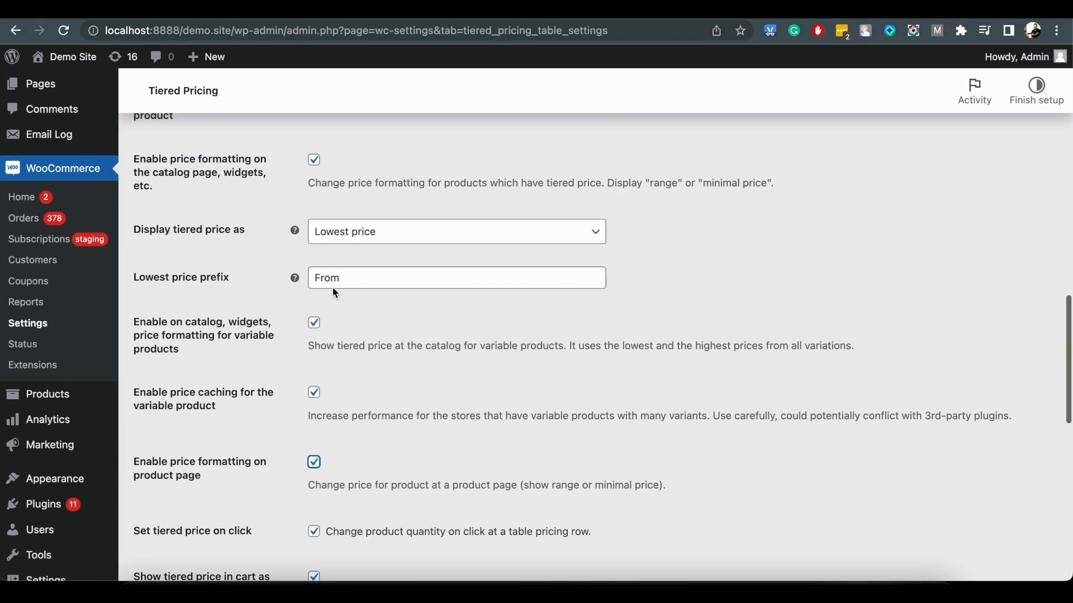
pyautogui.click(361, 235)
pyautogui.click(369, 232)
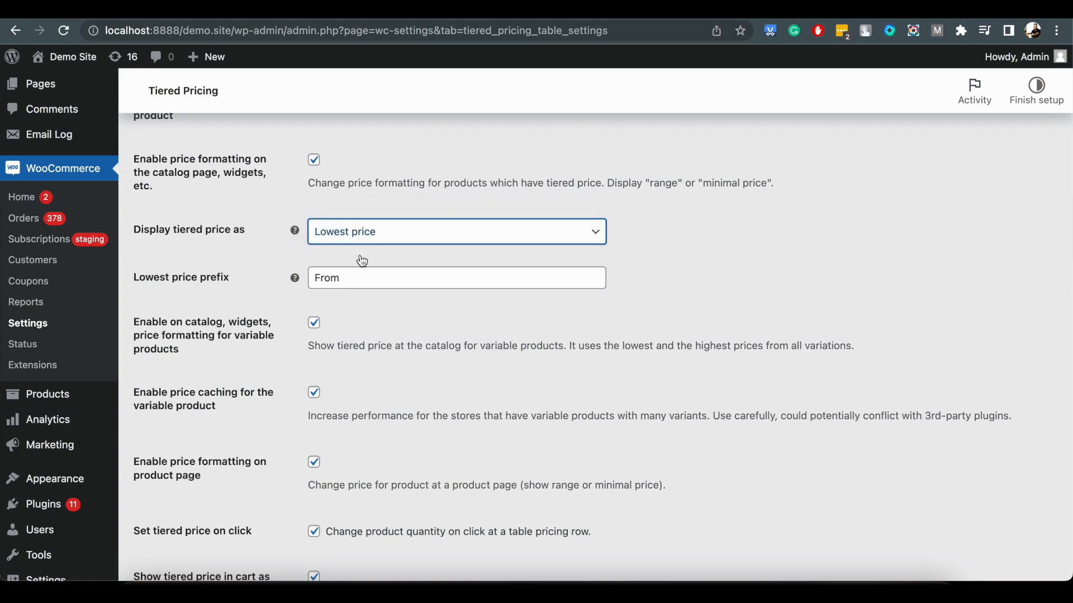
pyautogui.scroll(-10, 246, 455)
pyautogui.click(192, 506)
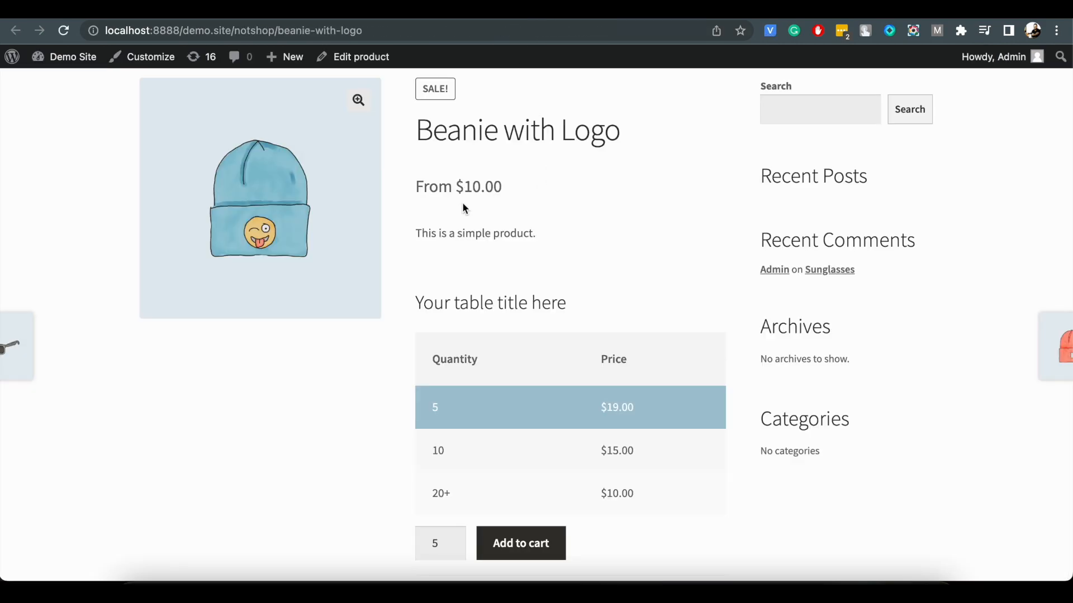
pyautogui.click(63, 31)
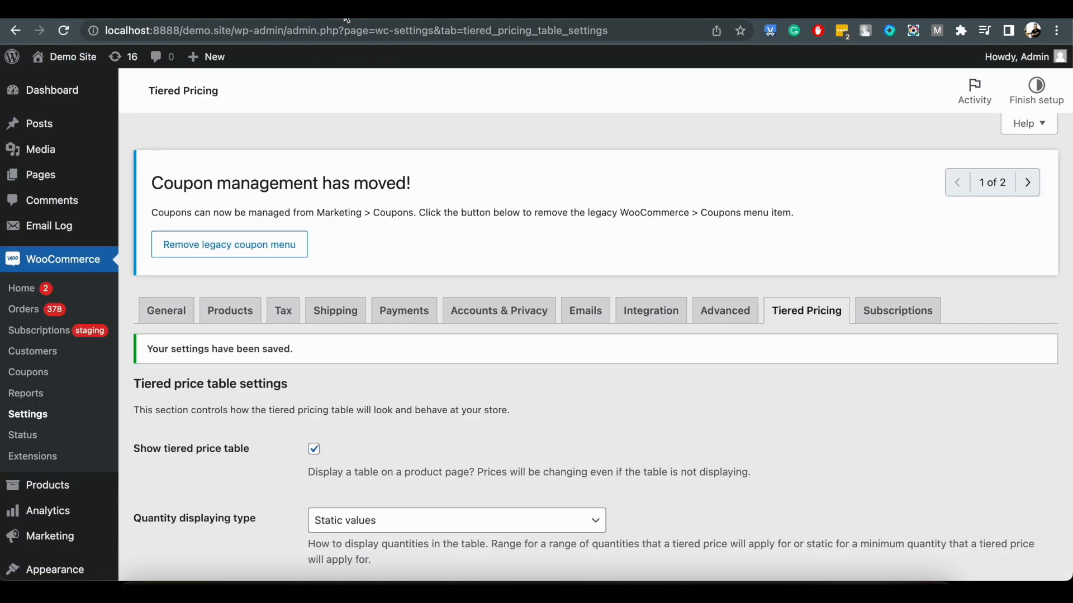
# Display the tiered price as Range (from the lowest to the highest product price) and save the settings.
pyautogui.scroll(-15, 377, 327)
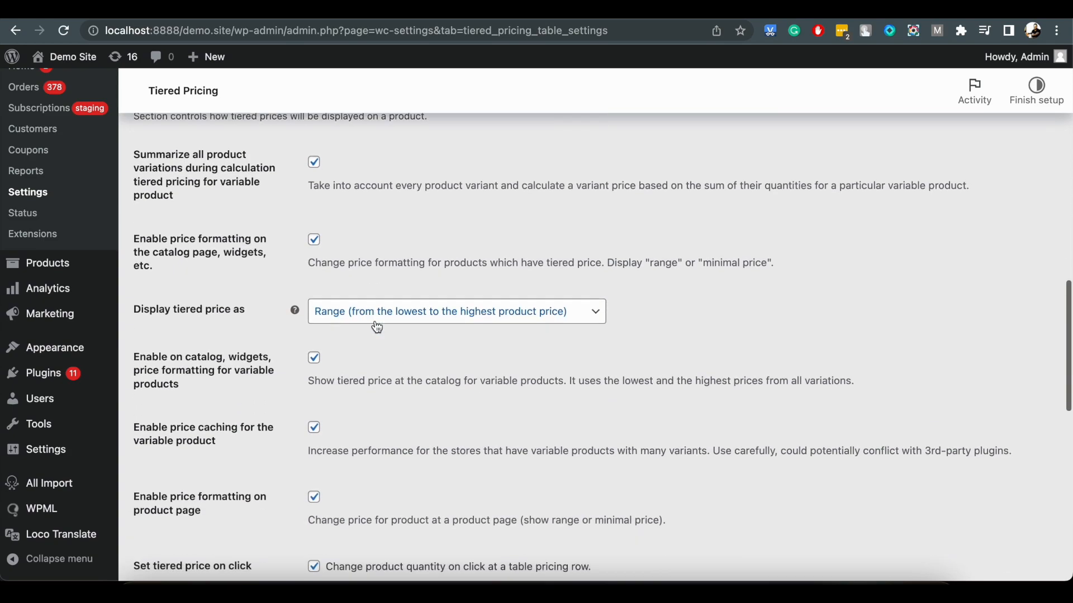
pyautogui.scroll(-3, 377, 327)
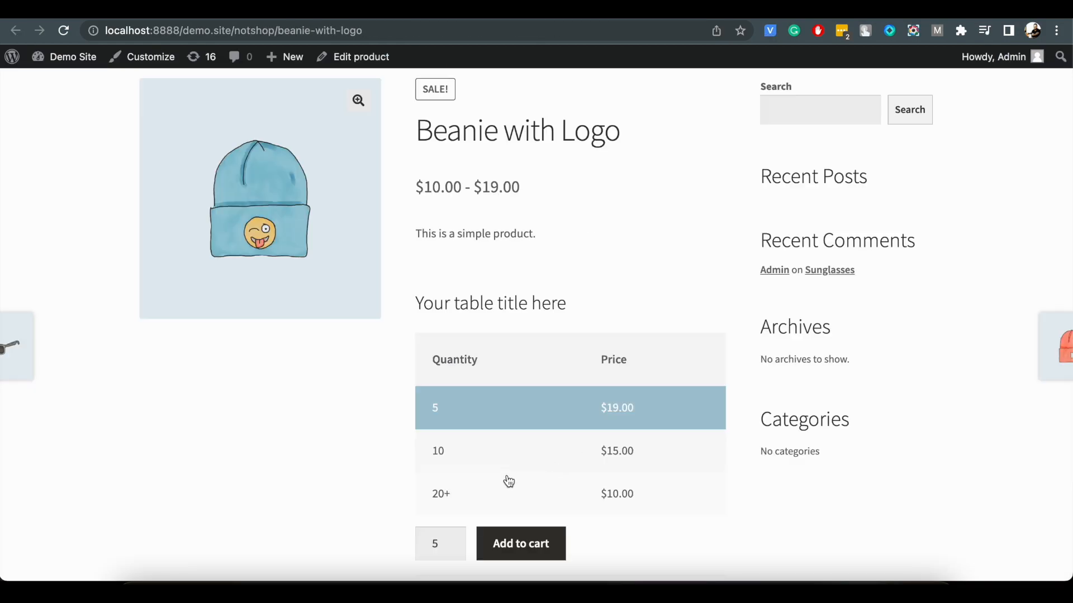
# On the Beanie with Logo page, try the 20, 10 and 5 quantity tiers in the pricing table and add 10 to the cart.
pyautogui.click(508, 492)
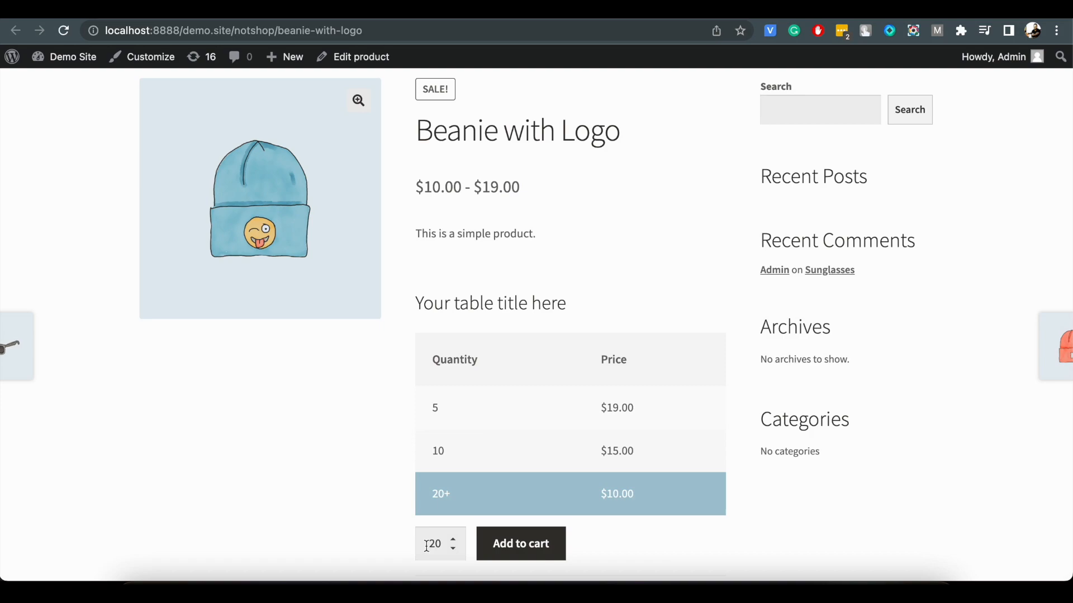
pyautogui.click(461, 452)
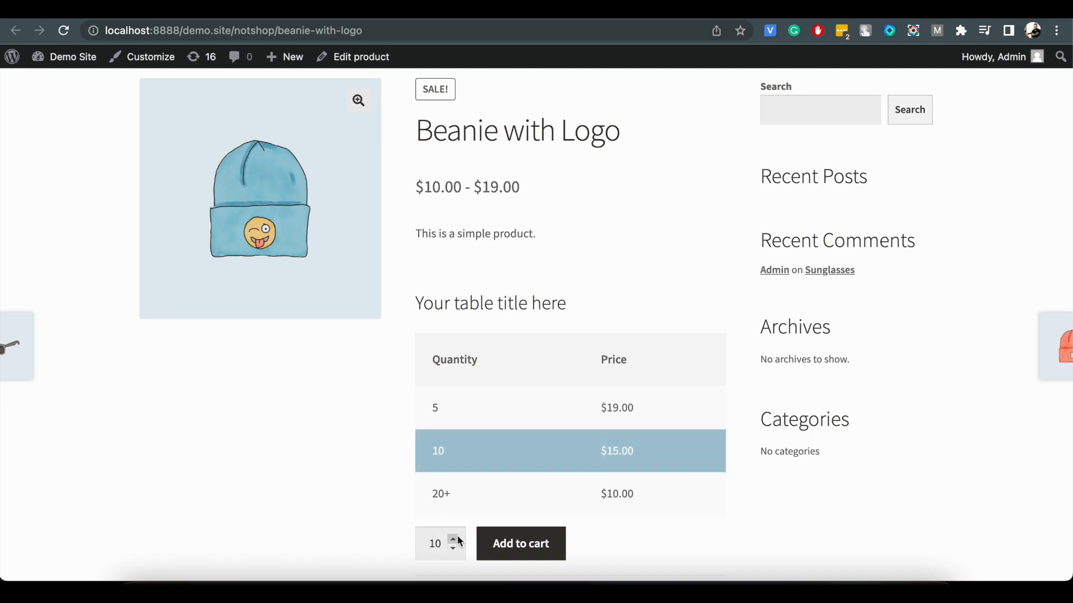
pyautogui.click(464, 406)
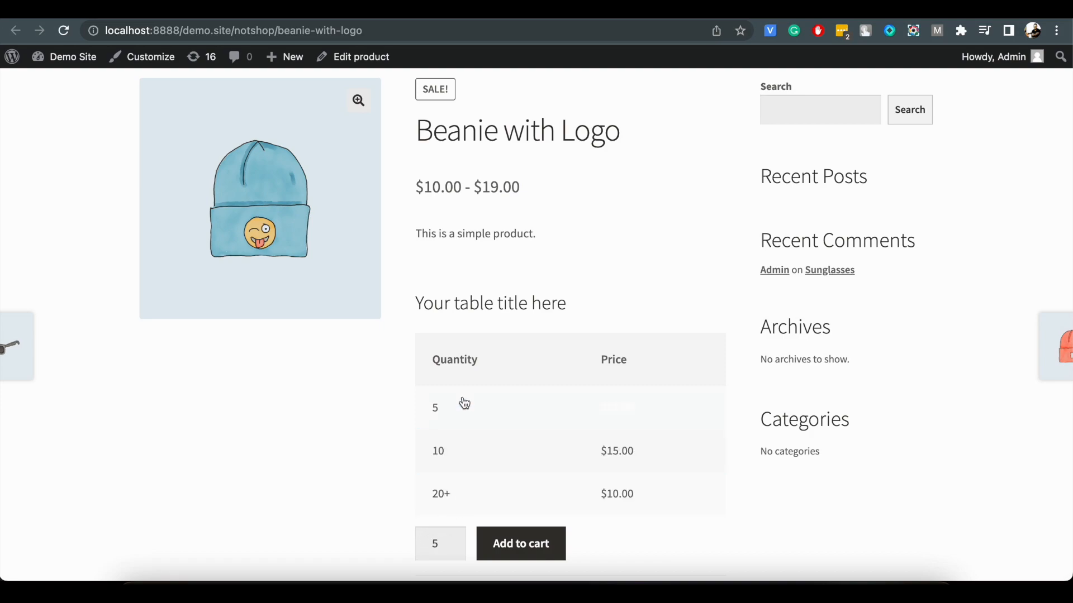
pyautogui.click(445, 443)
pyautogui.click(499, 541)
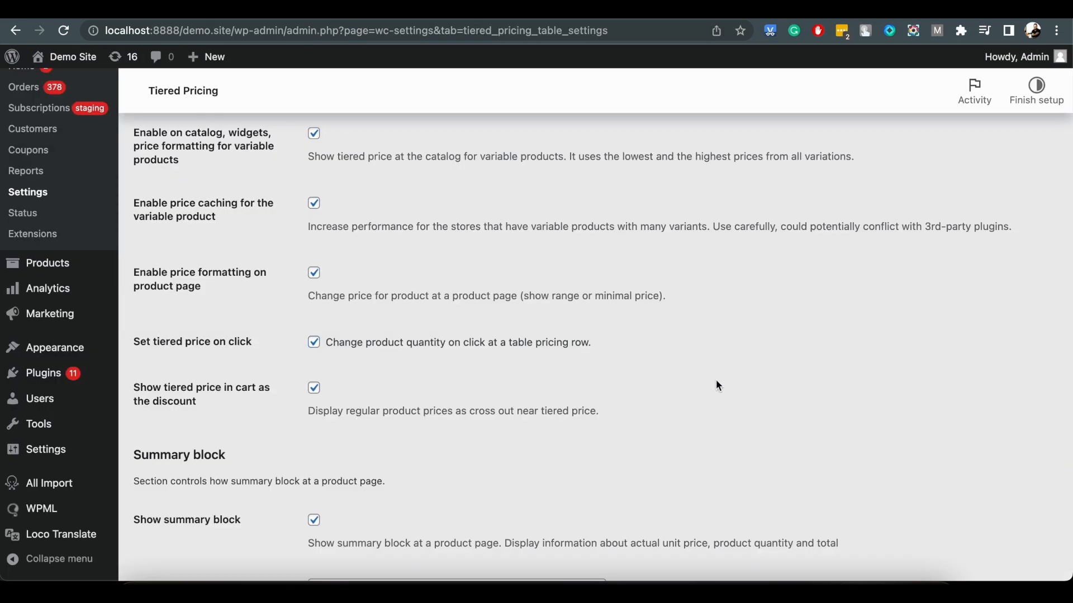
# Disable price formatting on the product page, enable showing the total price instead of the regular price, and save the settings.
pyautogui.click(315, 273)
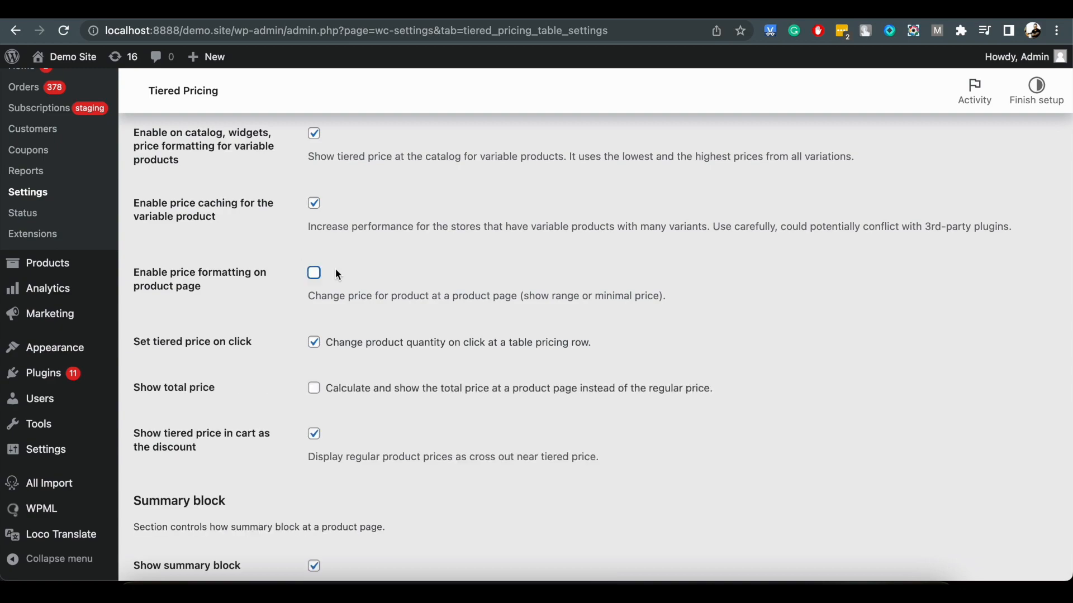
pyautogui.click(314, 388)
pyautogui.scroll(-3, 316, 391)
pyautogui.scroll(-6, 318, 393)
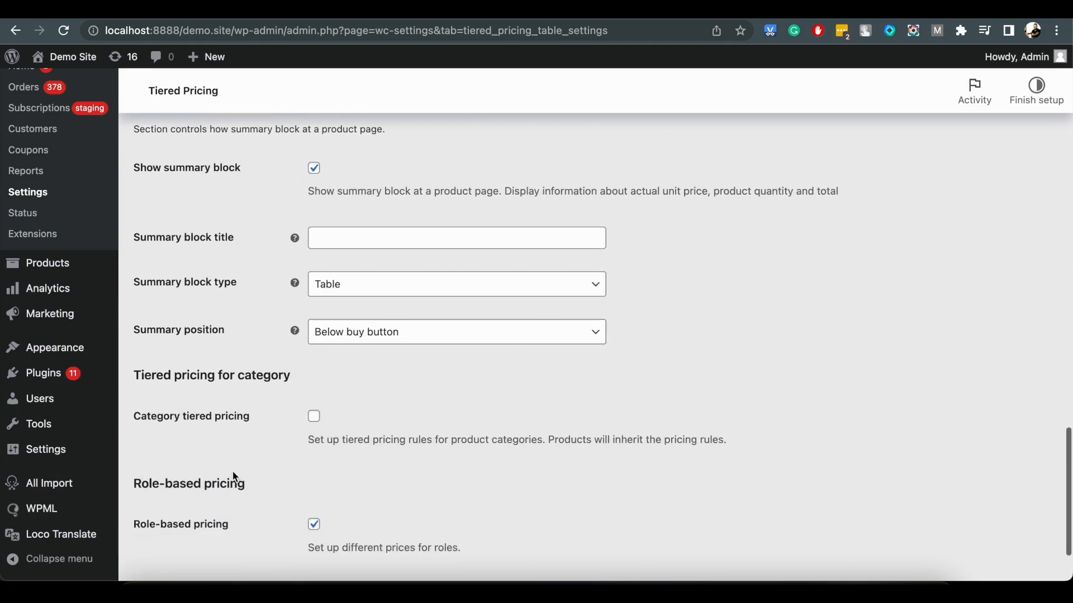
pyautogui.click(196, 503)
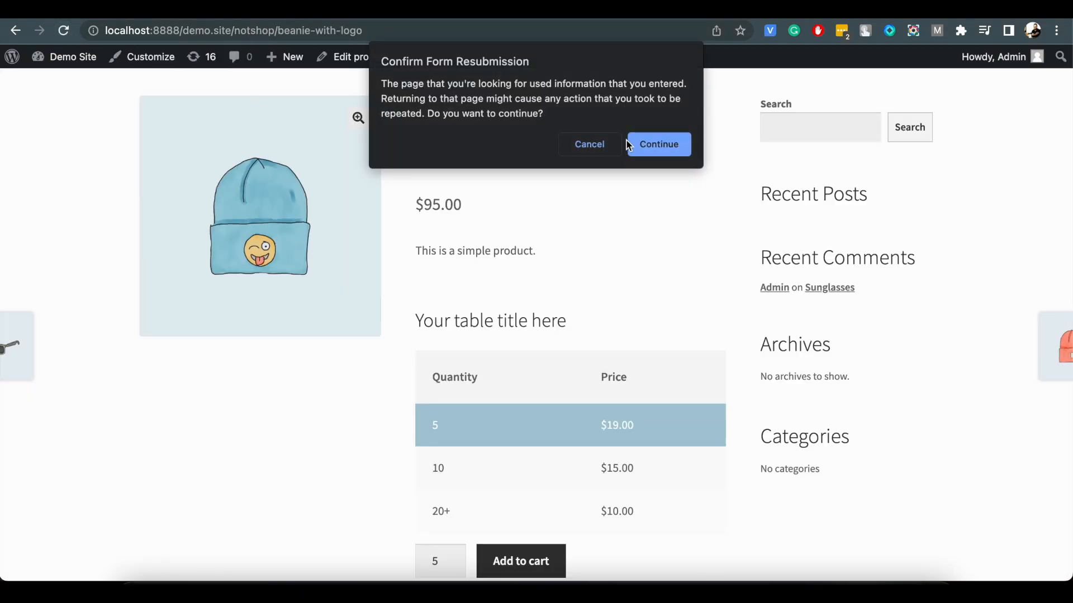
# Reload the Beanie with Logo page and check its total price at the 20+ tier and at a quantity of 40.
pyautogui.click(629, 146)
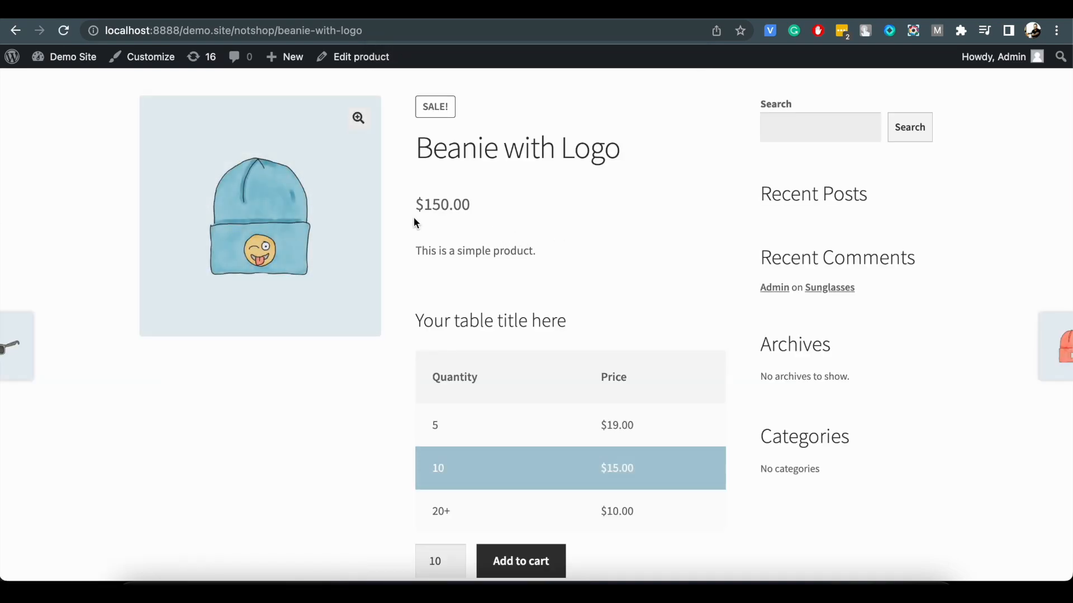
pyautogui.scroll(-3, 456, 201)
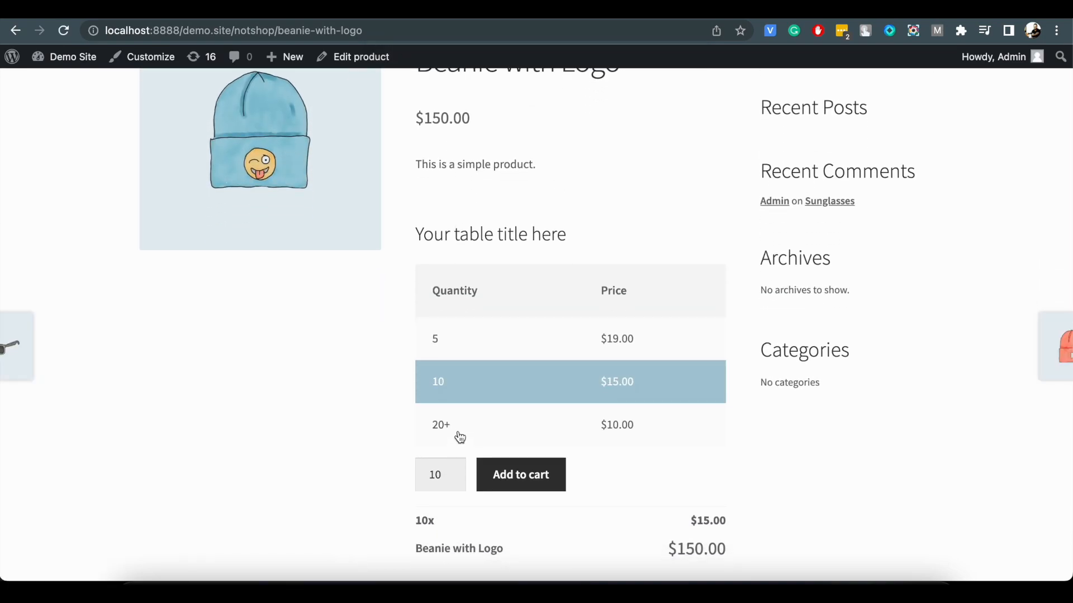
pyautogui.click(459, 427)
pyautogui.doubleClick(446, 472)
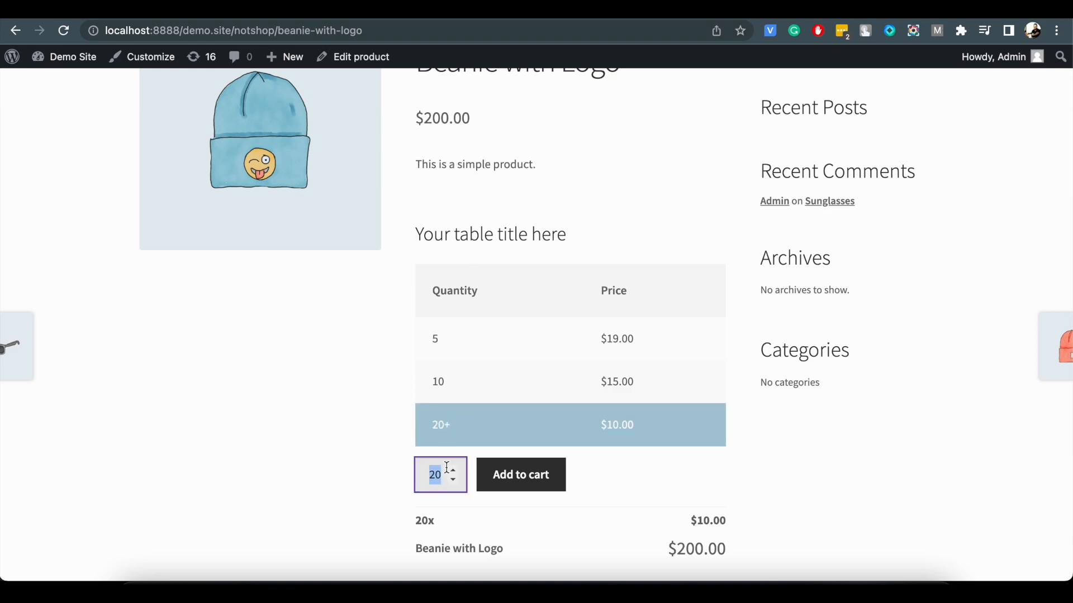
pyautogui.write('40')
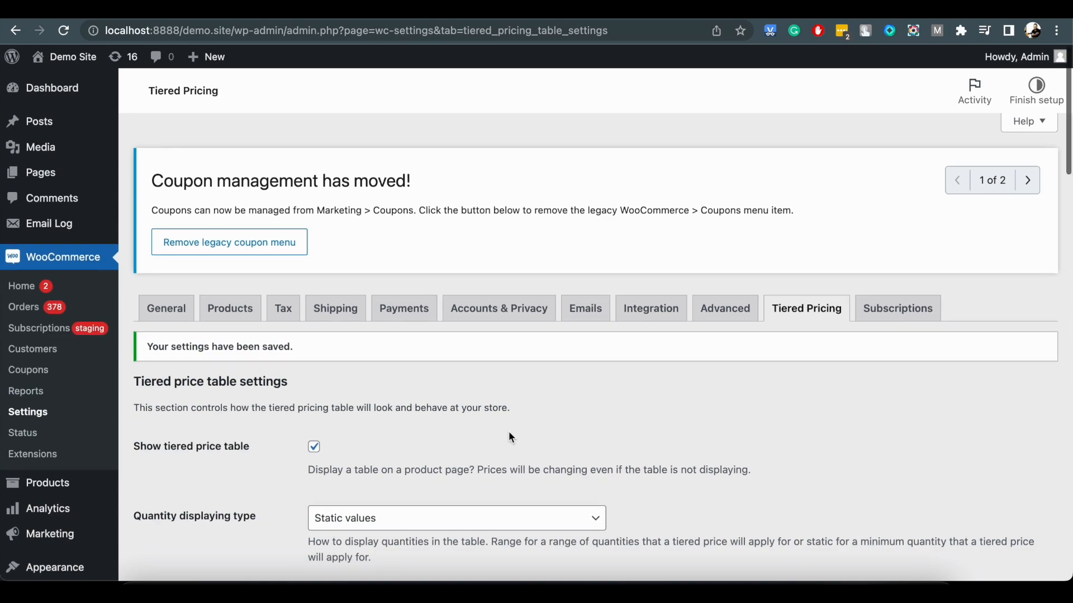
# Review the remaining tiered pricing settings and open the cart from the Beanie with Logo store page.
pyautogui.scroll(-12, 510, 437)
pyautogui.scroll(-3, 509, 432)
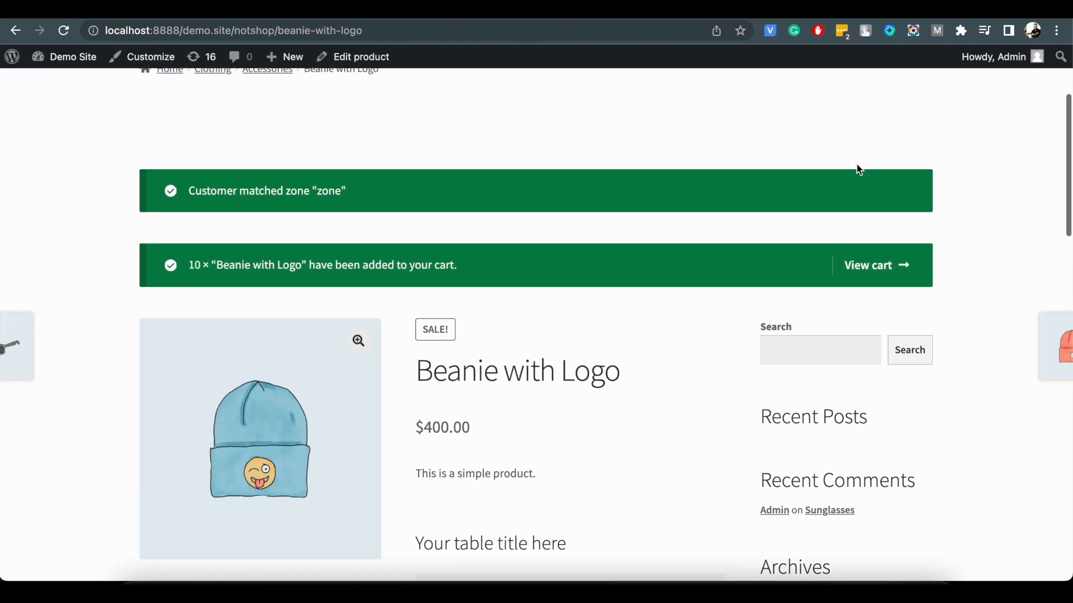
pyautogui.click(873, 268)
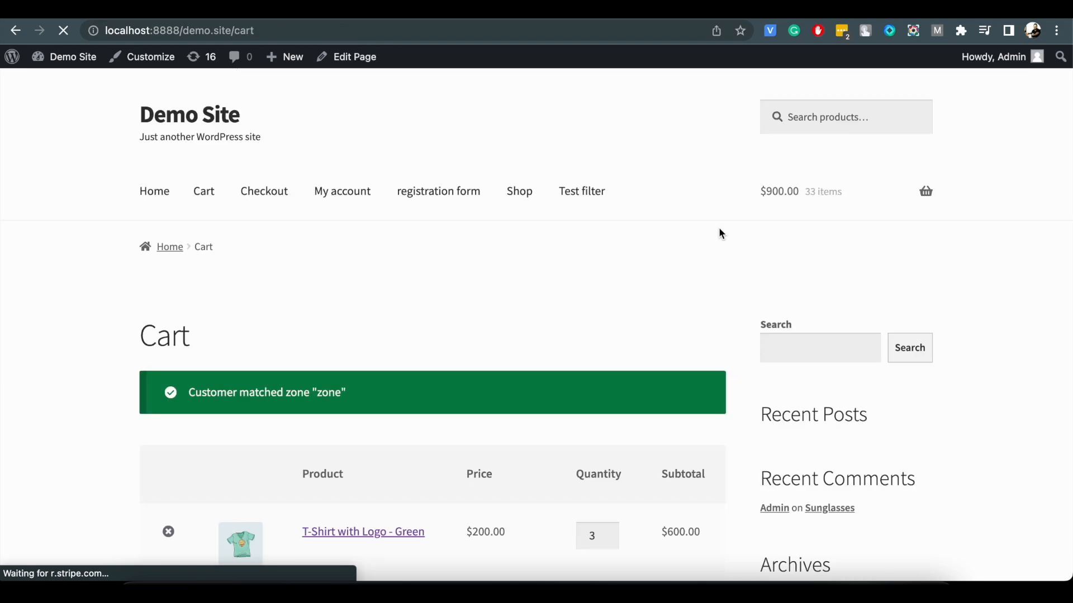
# Check the discounted prices in the cart, and save the tiered pricing settings with the summary block title "Sum block title".
pyautogui.scroll(-4, 487, 331)
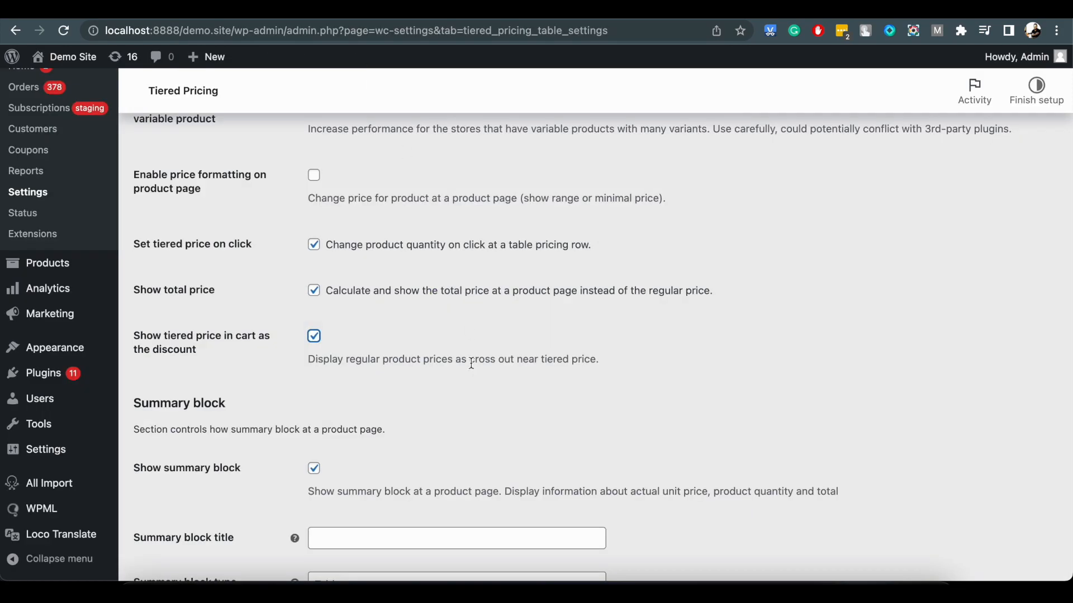
pyautogui.scroll(-3, 471, 363)
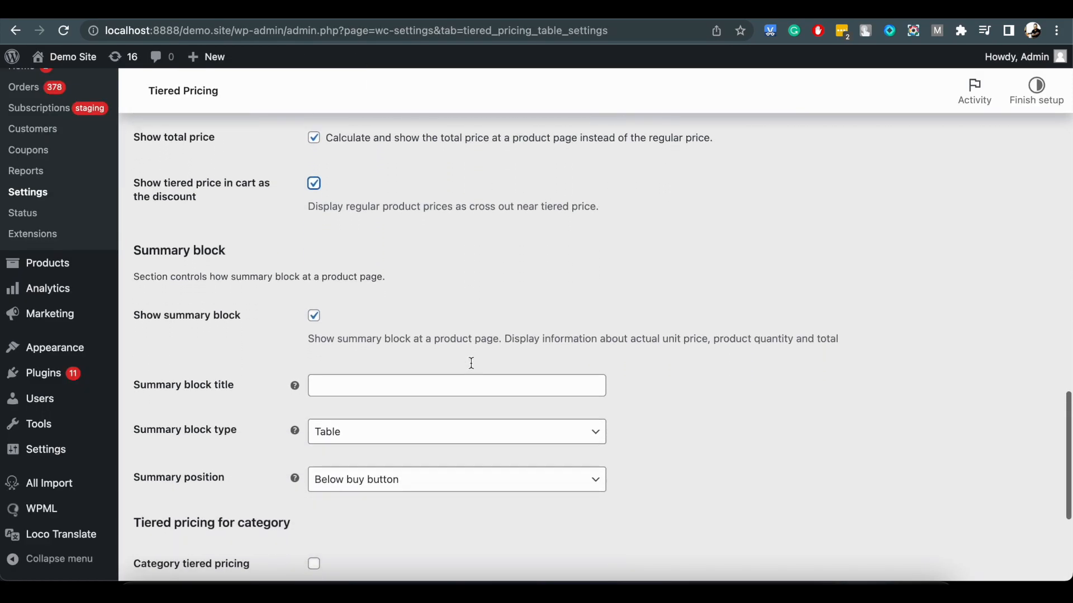
pyautogui.scroll(-3, 470, 362)
pyautogui.click(342, 246)
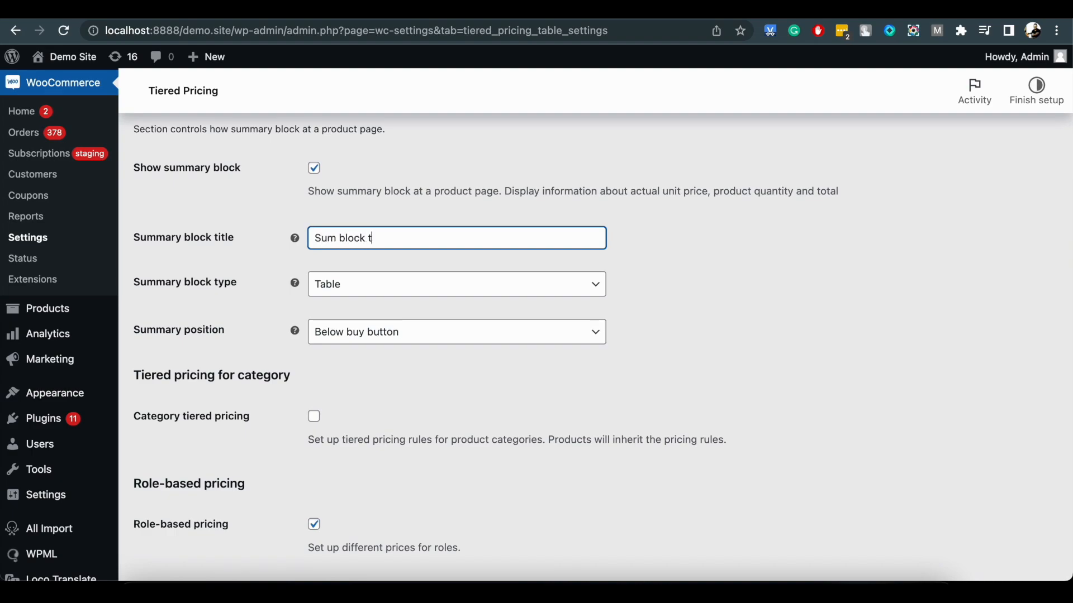
pyautogui.scroll(-2, 178, 269)
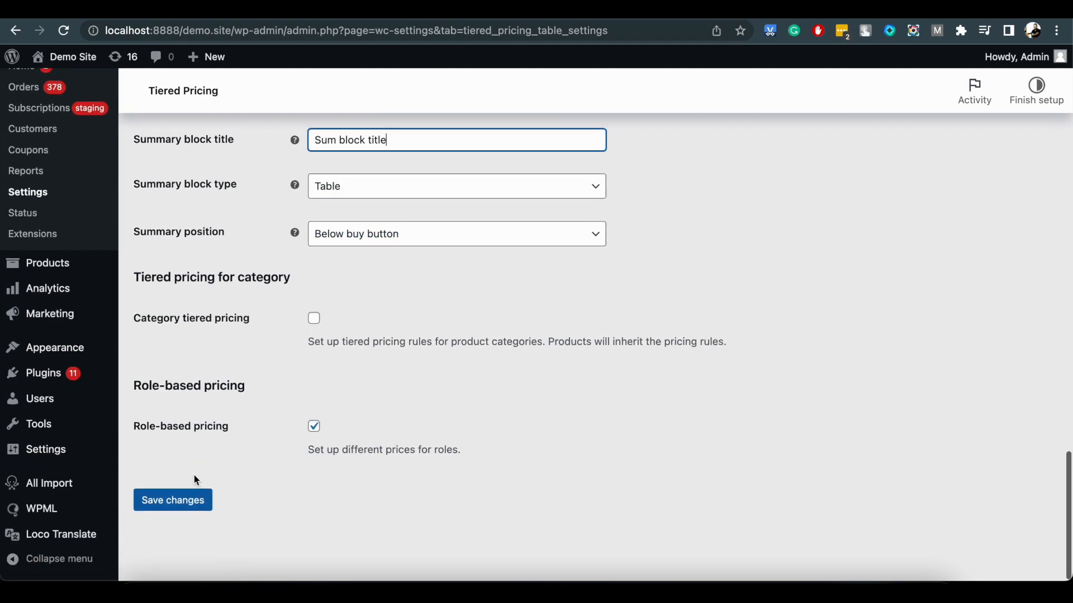
pyautogui.click(173, 500)
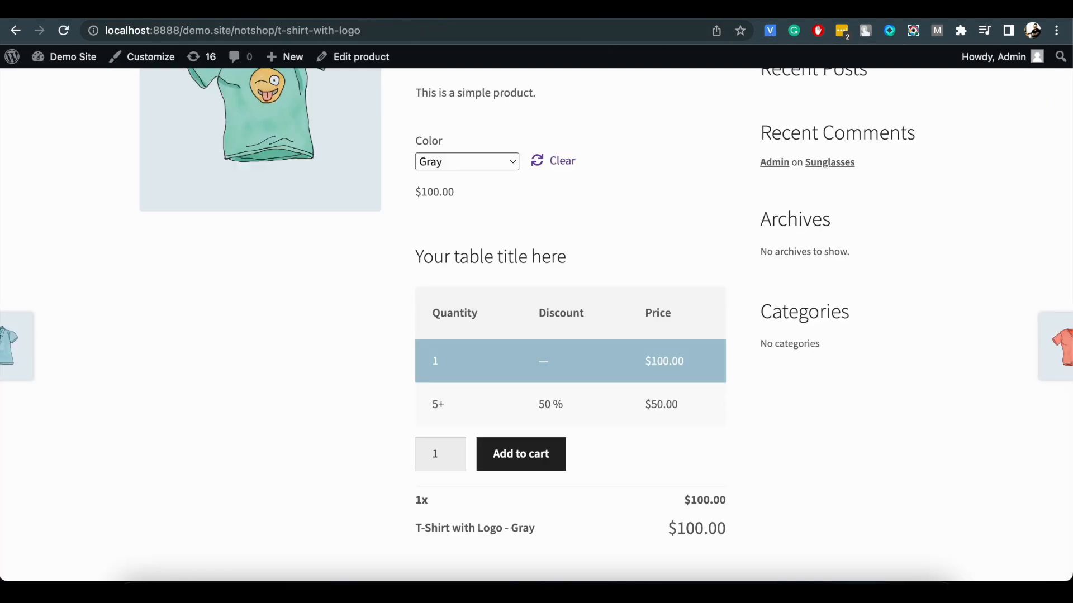
# Reload the T-Shirt with Logo page, choose the Gray variation and raise the quantity to 3 and beyond to check the summary block.
pyautogui.click(63, 30)
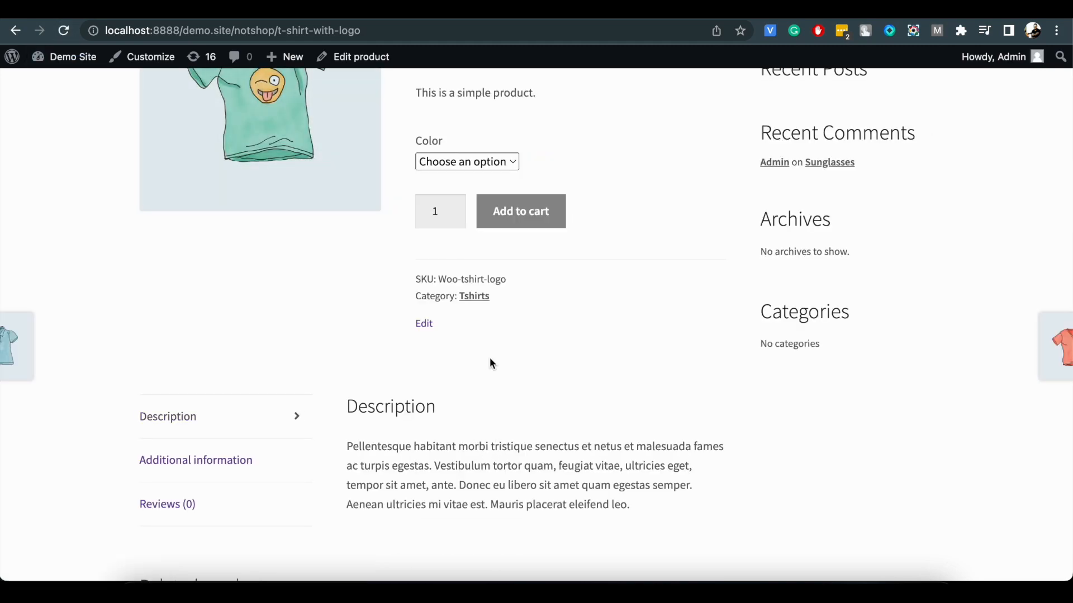
pyautogui.click(484, 160)
pyautogui.click(480, 175)
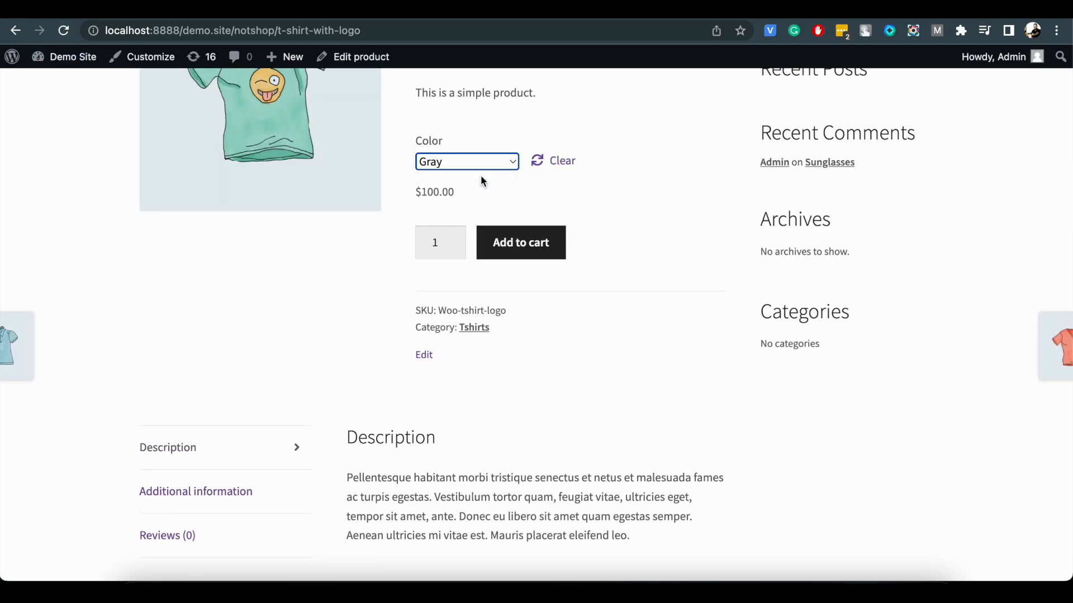
pyautogui.click(352, 412)
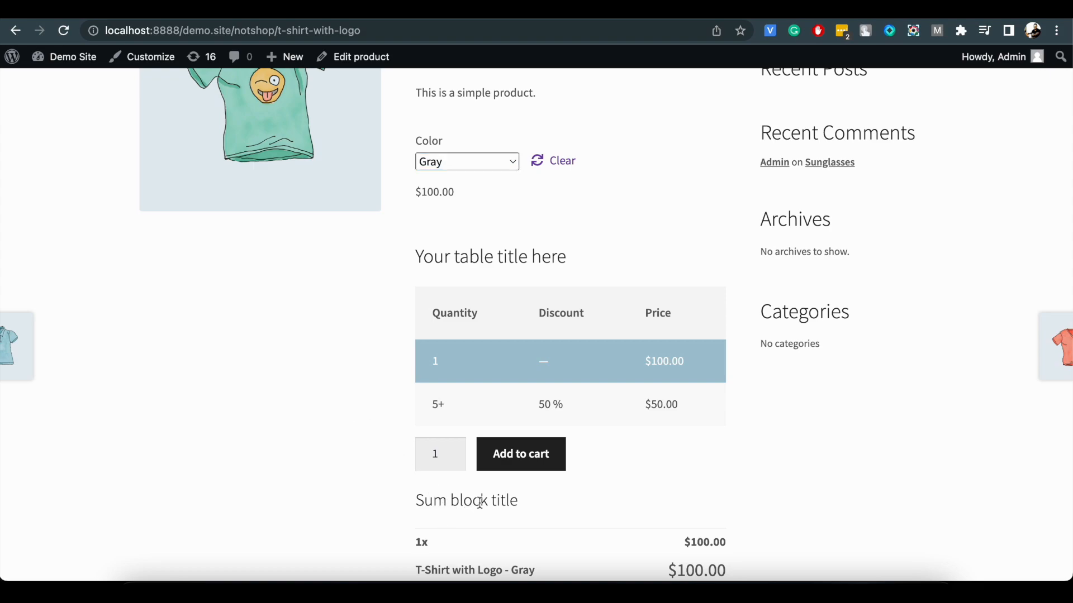
pyautogui.scroll(-3, 480, 503)
pyautogui.doubleClick(454, 370)
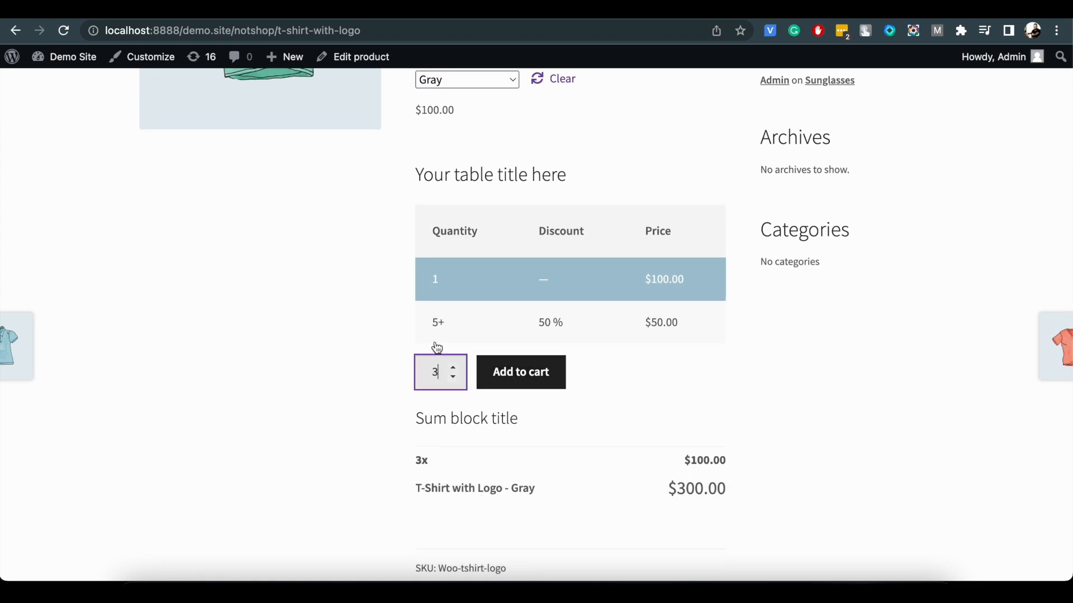
pyautogui.doubleClick(453, 367)
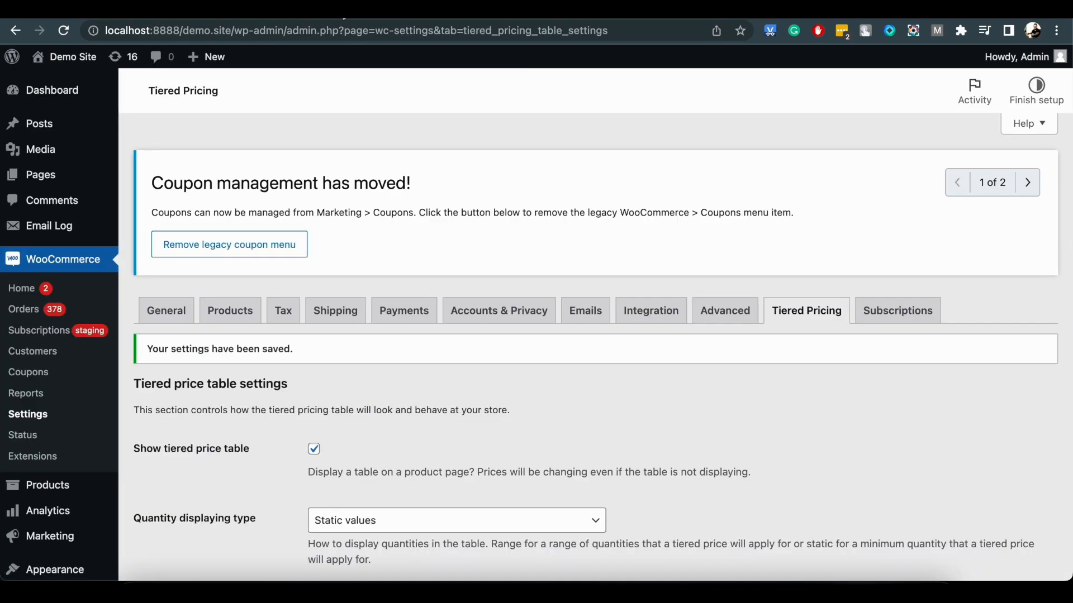
# Set the summary block type to Inline and save the tiered pricing settings.
pyautogui.scroll(-20, 439, 415)
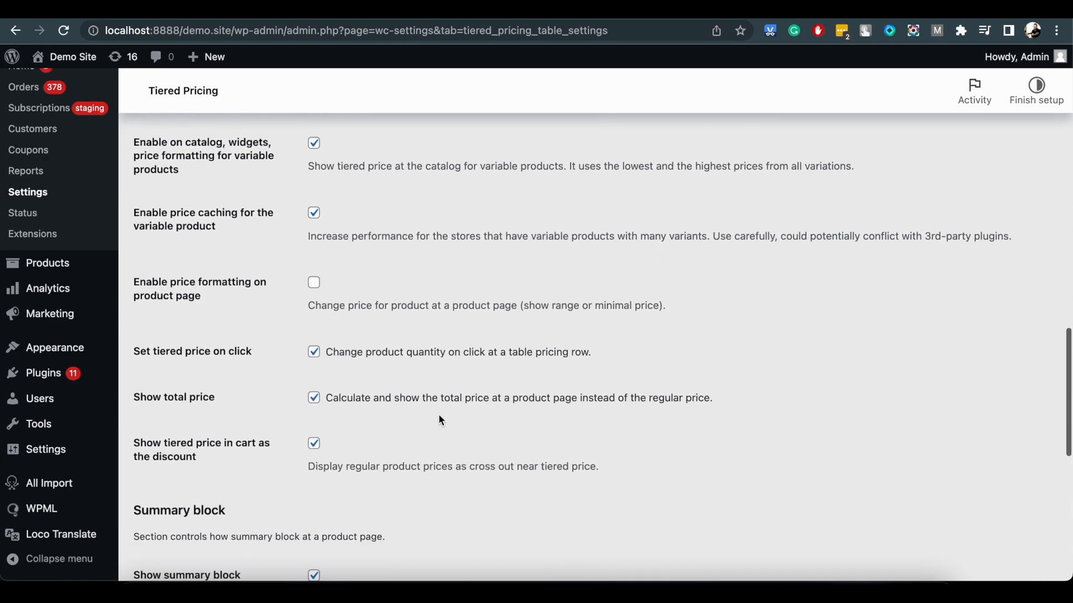
pyautogui.scroll(-5, 439, 418)
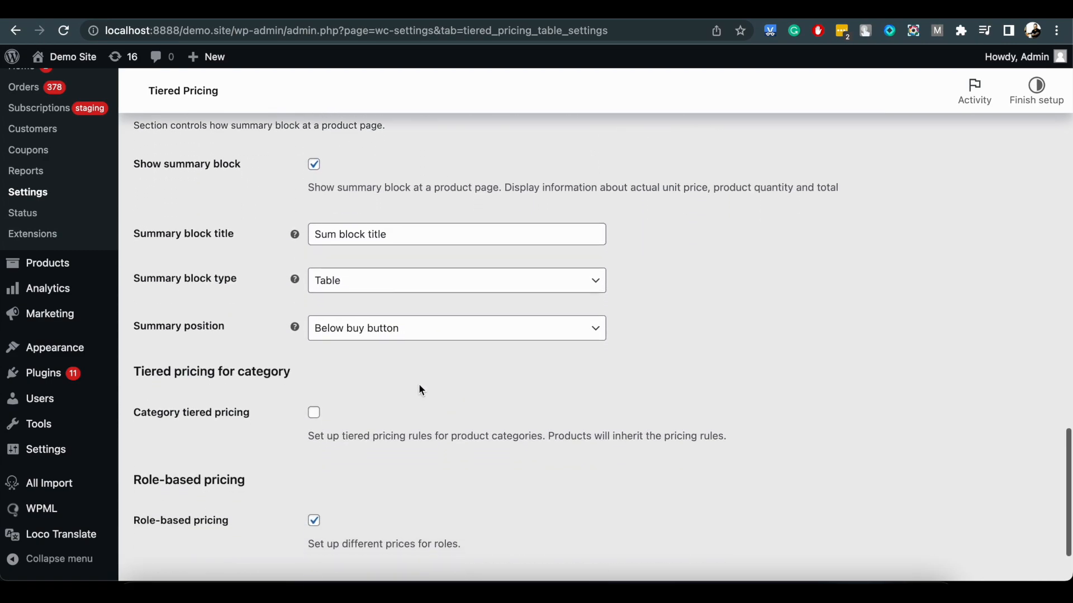
pyautogui.click(329, 281)
pyautogui.click(340, 301)
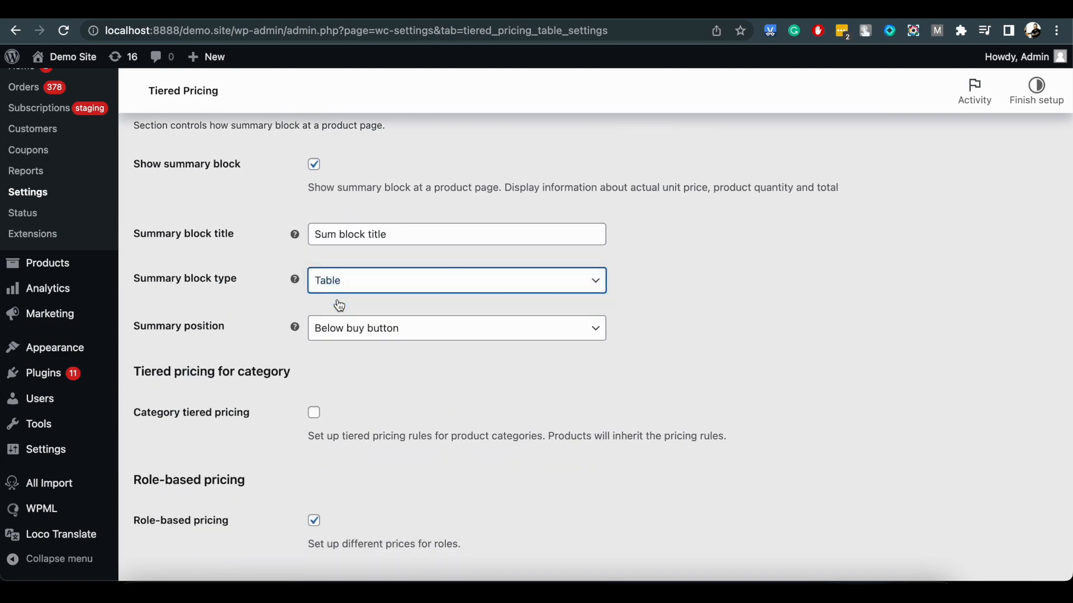
pyautogui.scroll(-1, 337, 304)
pyautogui.click(346, 333)
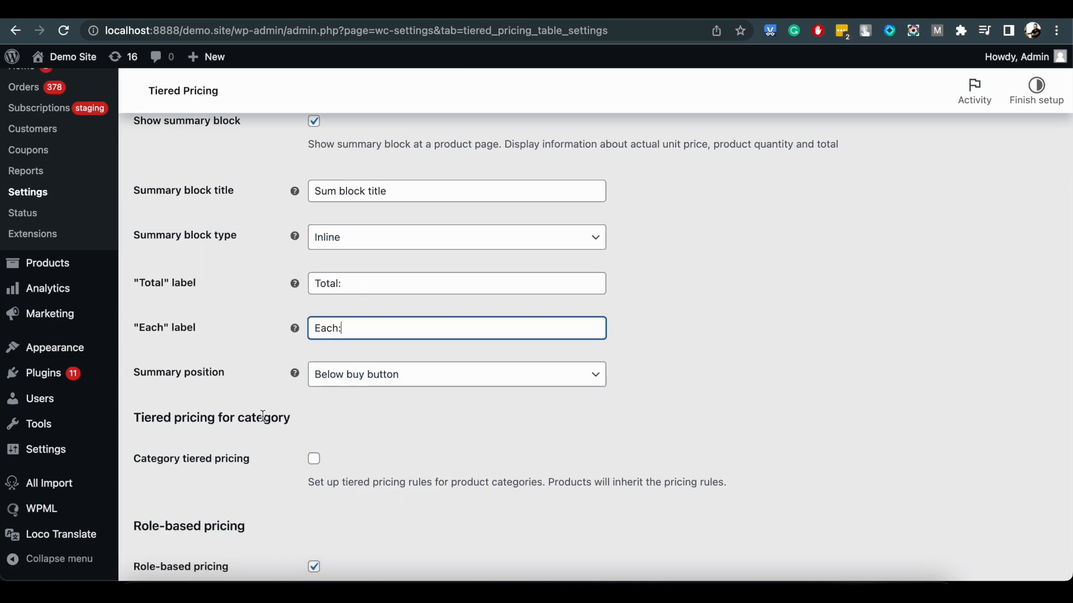
pyautogui.scroll(-3, 249, 419)
pyautogui.click(196, 502)
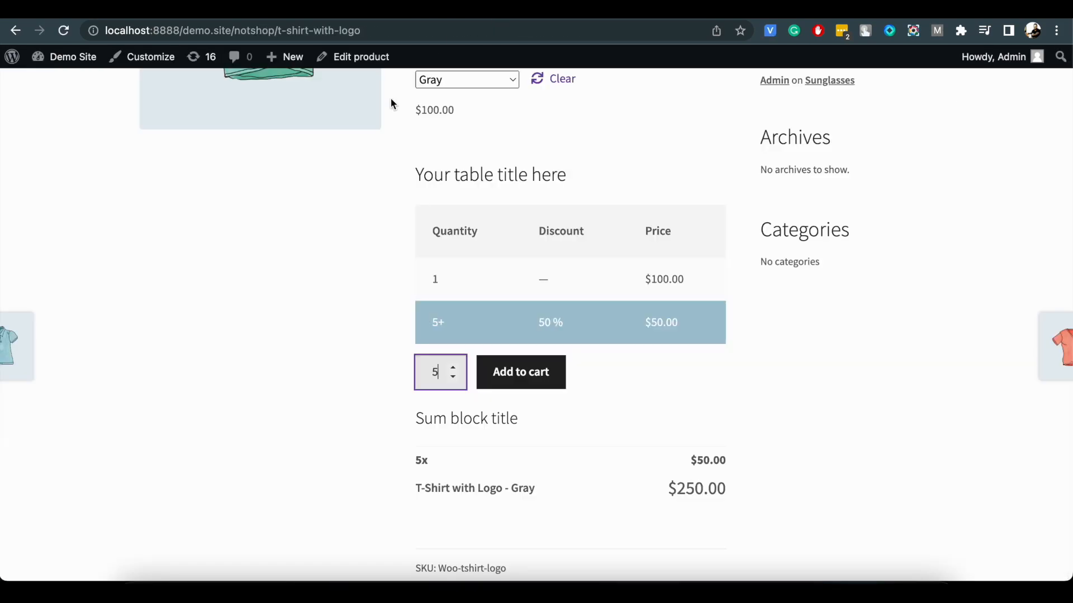
# Reload the T-Shirt with Logo page, choose Gray and check the inline summary block at a quantity of 5.
pyautogui.click(63, 30)
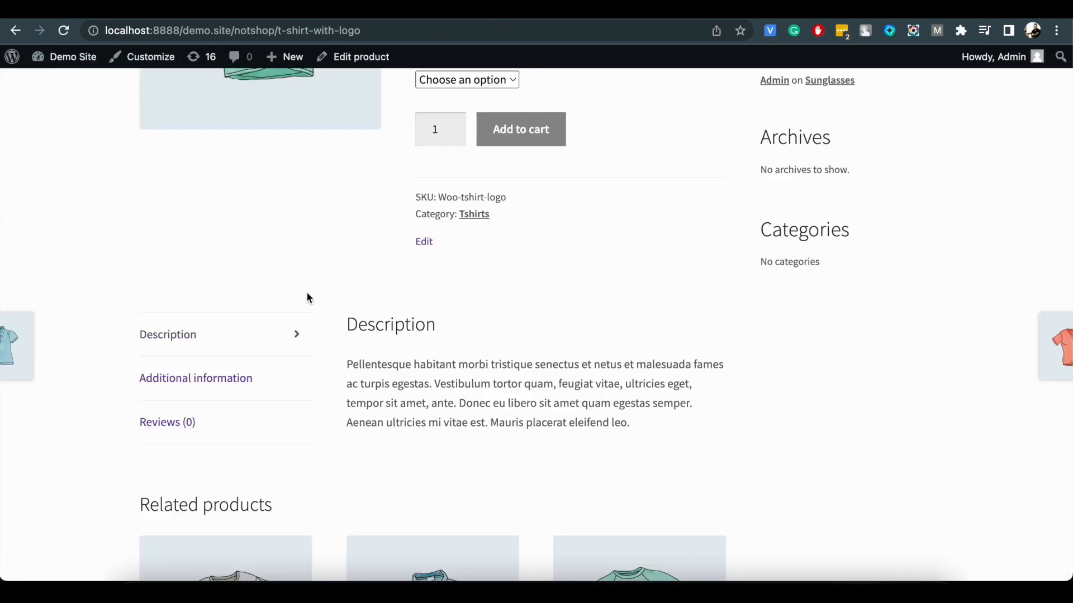
pyautogui.scroll(2, 309, 298)
pyautogui.click(464, 139)
pyautogui.click(451, 159)
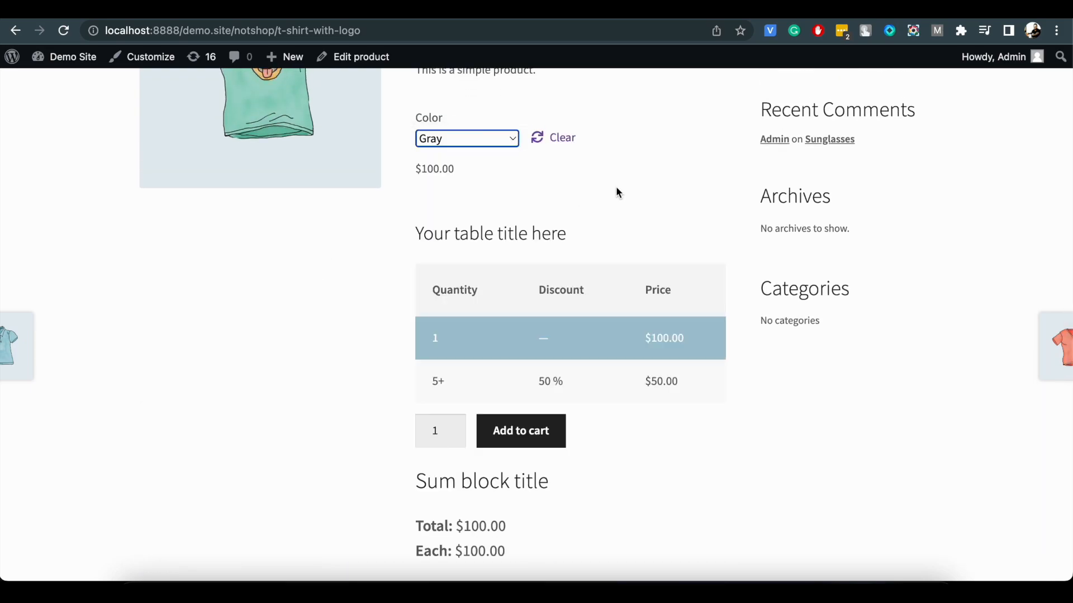
pyautogui.scroll(-3, 617, 192)
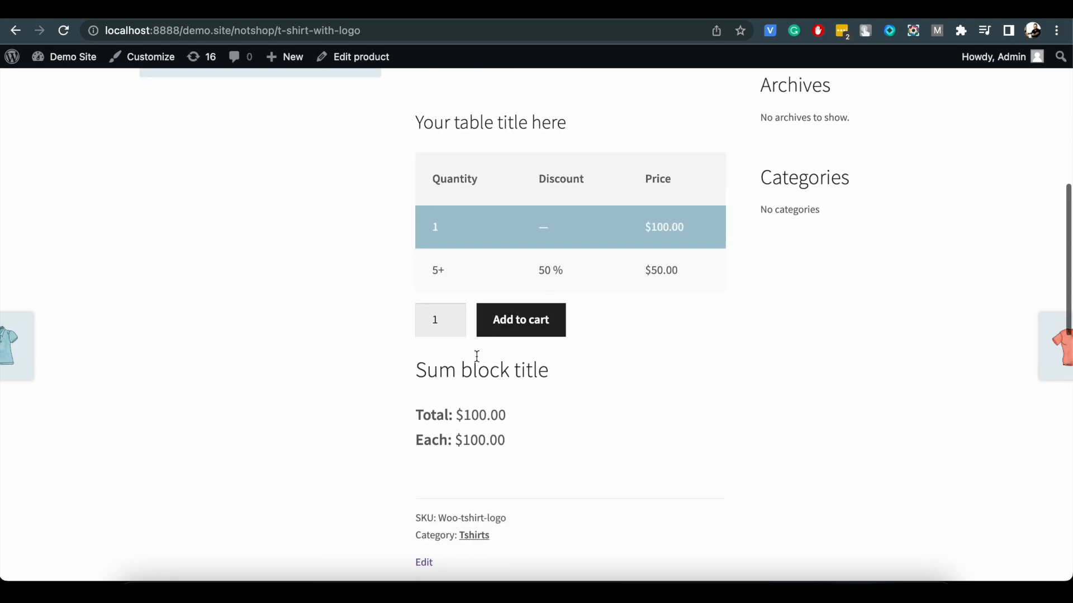
pyautogui.click(453, 316)
pyautogui.click(454, 315)
pyautogui.click(454, 316)
pyautogui.click(453, 315)
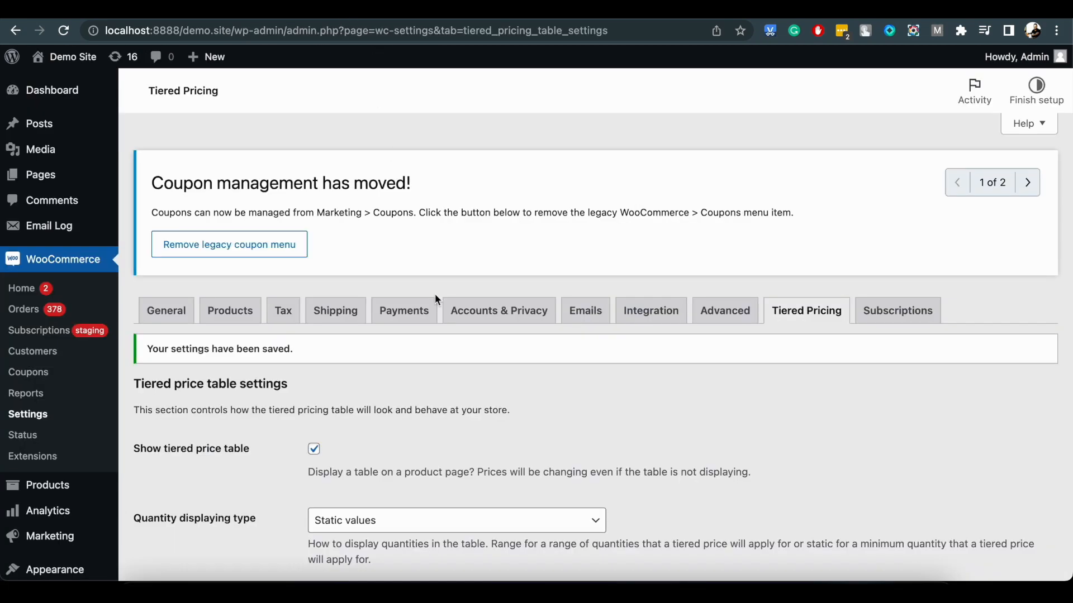
# Review the category and role-based pricing settings, and open the Tiered Pricing data of the T-Shirt with Logo product.
pyautogui.scroll(-15, 441, 352)
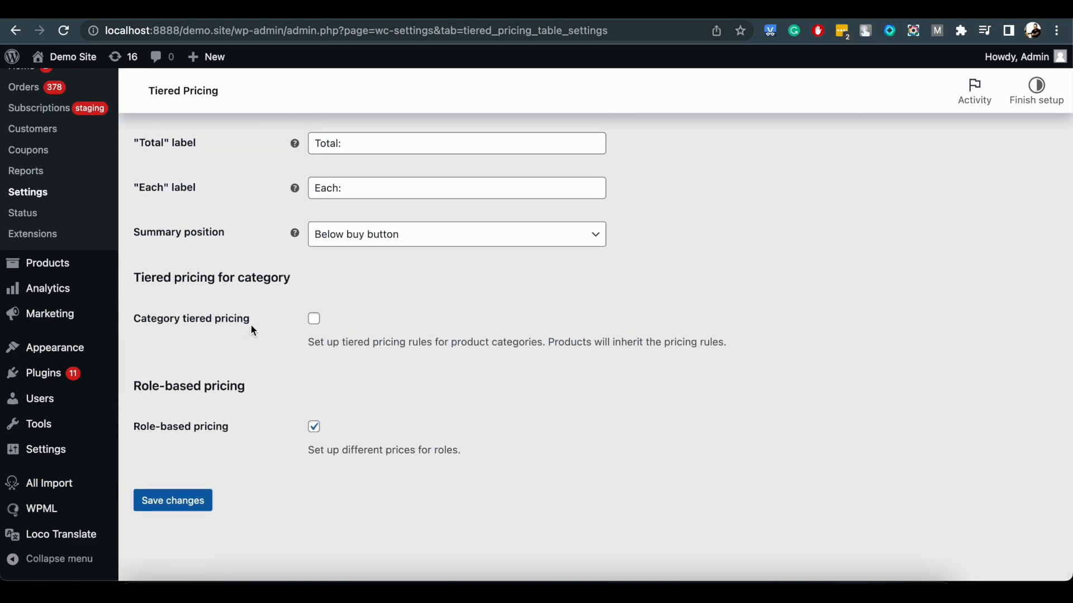
pyautogui.click(319, 429)
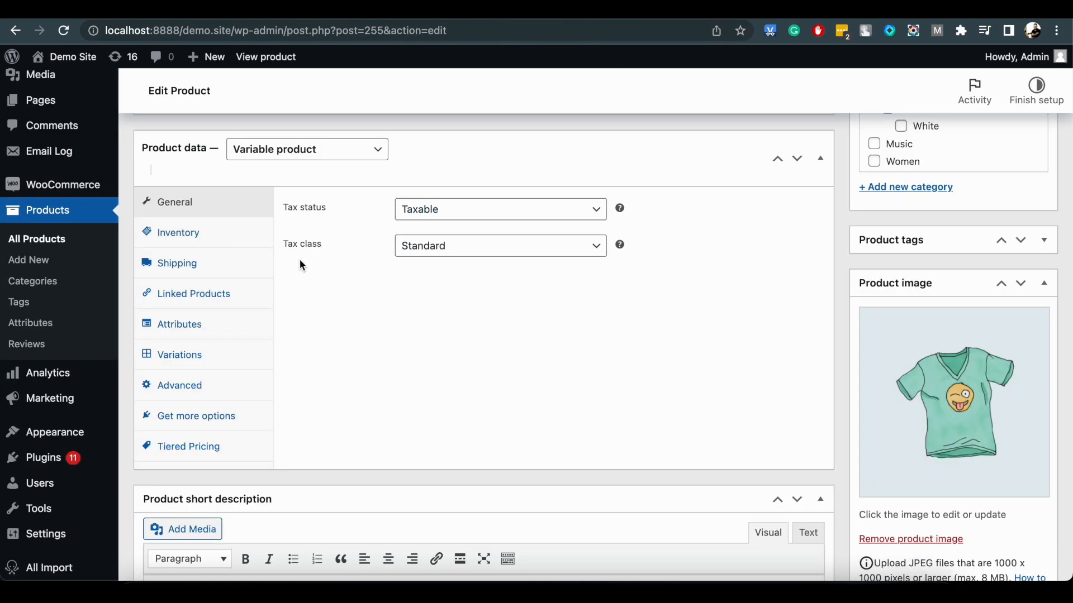
pyautogui.click(226, 448)
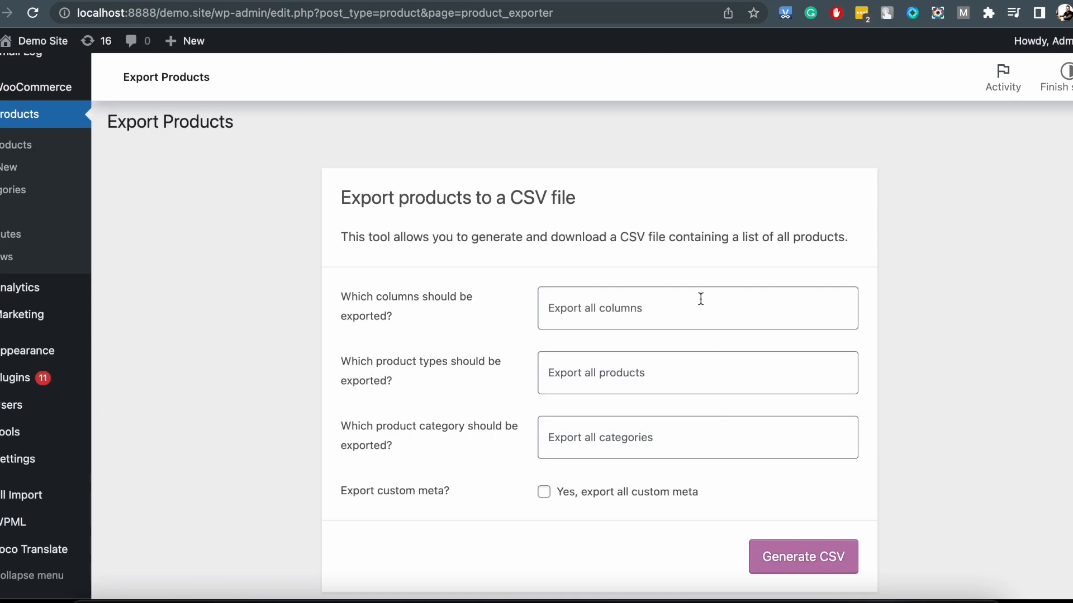
# Choose the ID and Name columns for the product CSV export.
pyautogui.click(701, 299)
pyautogui.click(680, 351)
pyautogui.click(690, 307)
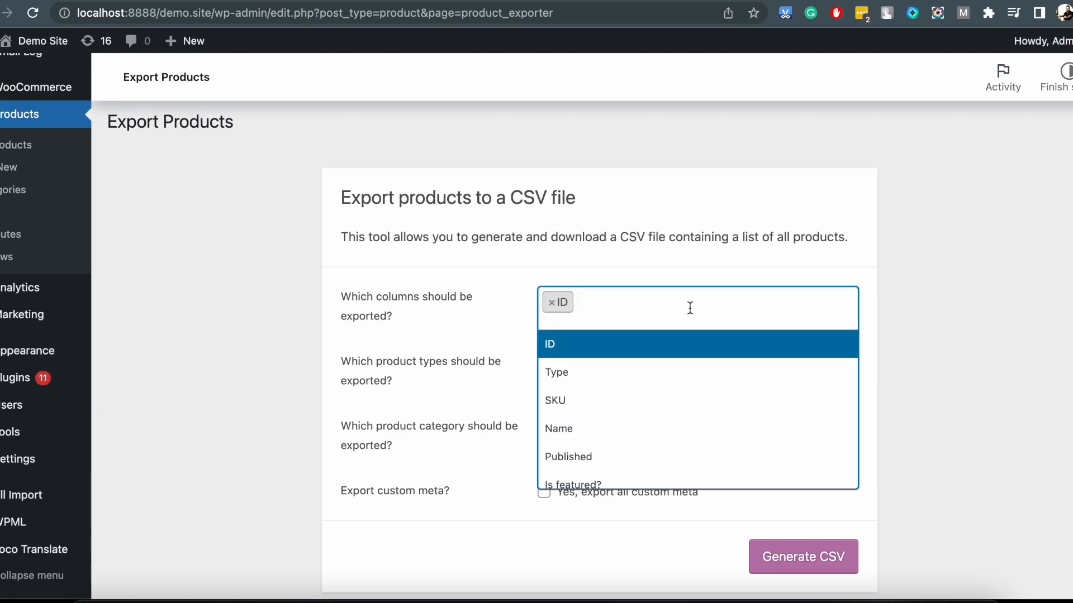
pyautogui.click(656, 441)
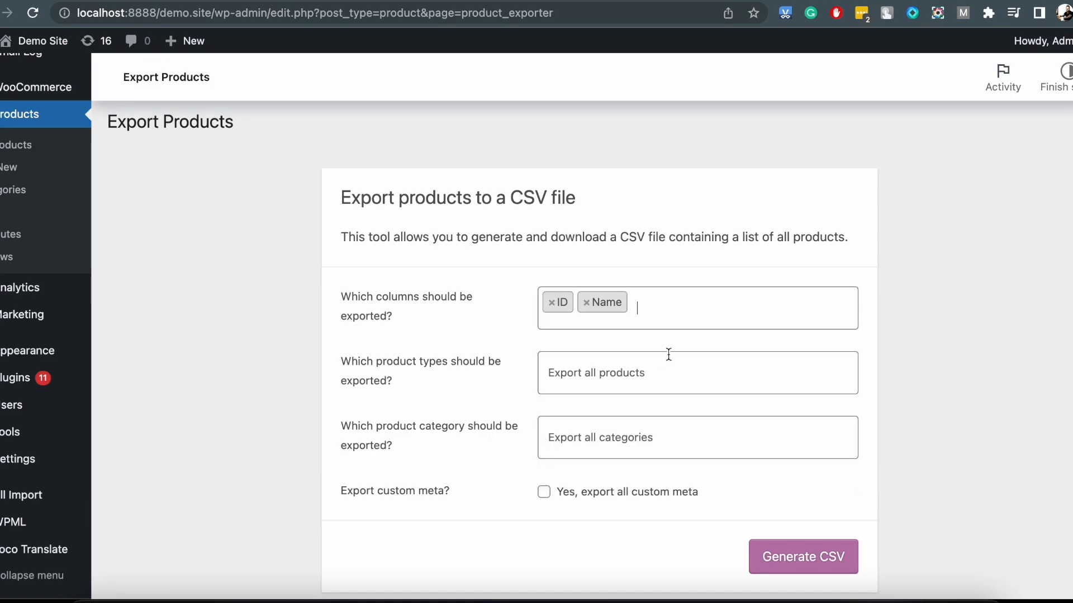
# Add the Tiered pricing type, Tiered pricing minimum product quantity, Fixed Tiered Prices and Percentage Tiered Prices columns to the export and generate the CSV.
pyautogui.click(686, 304)
pyautogui.write('tie')
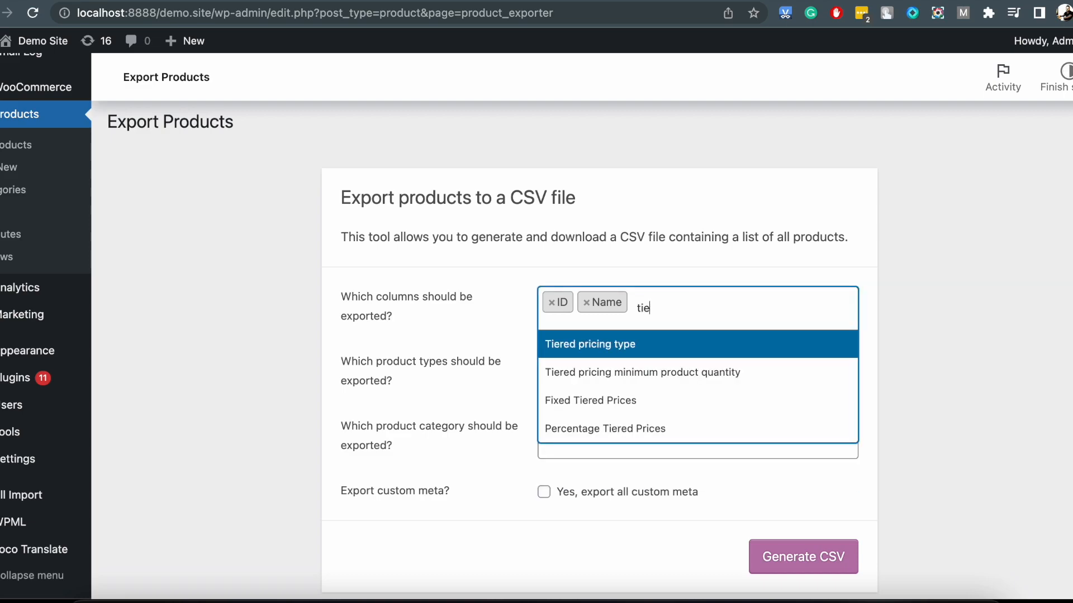
pyautogui.click(603, 349)
pyautogui.write('tie')
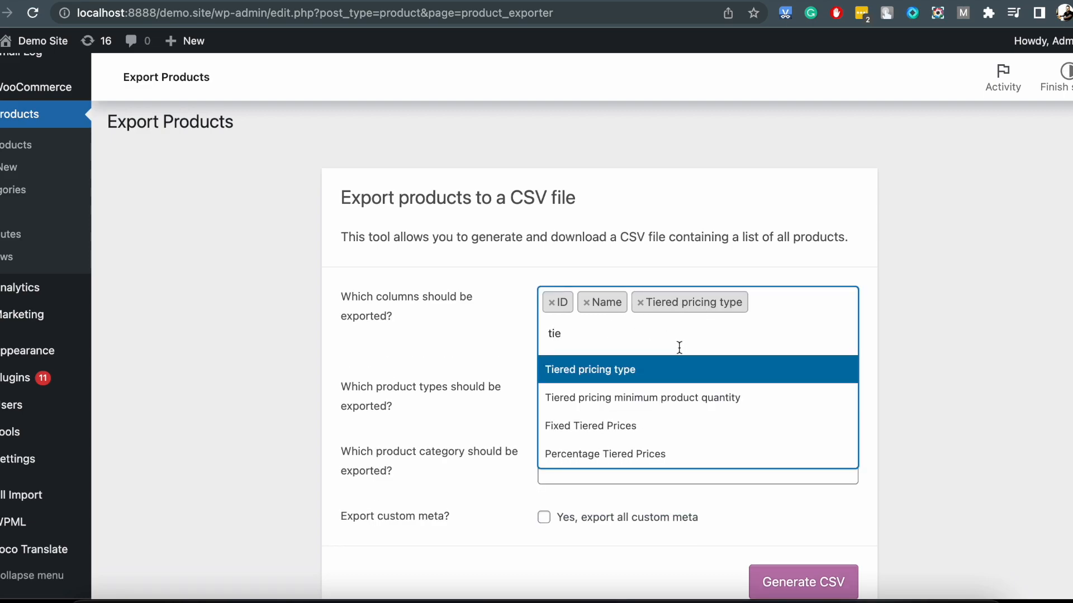
pyautogui.click(662, 400)
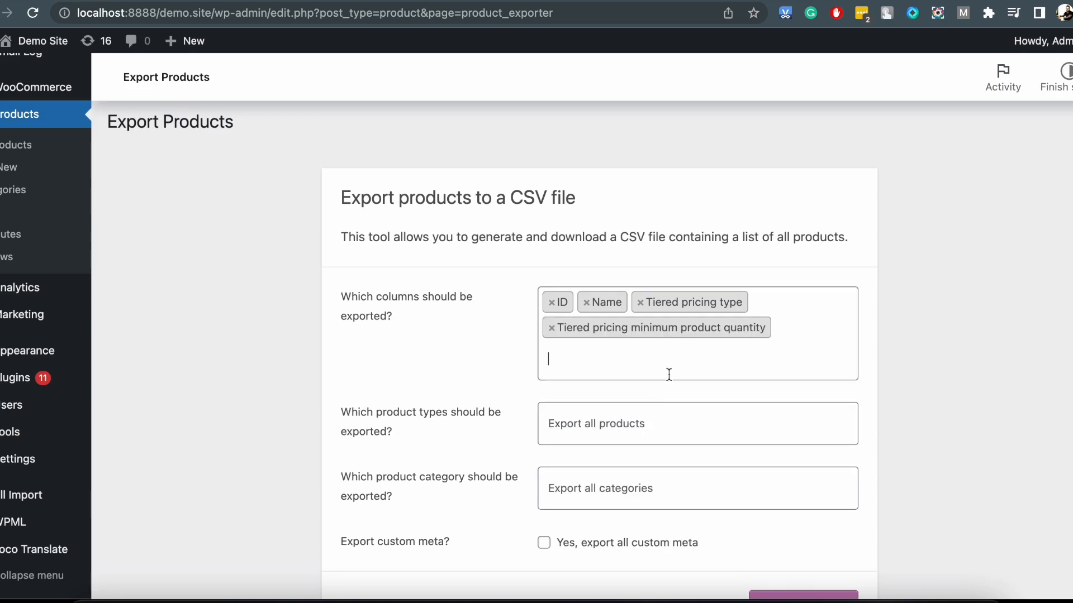
pyautogui.write('tier')
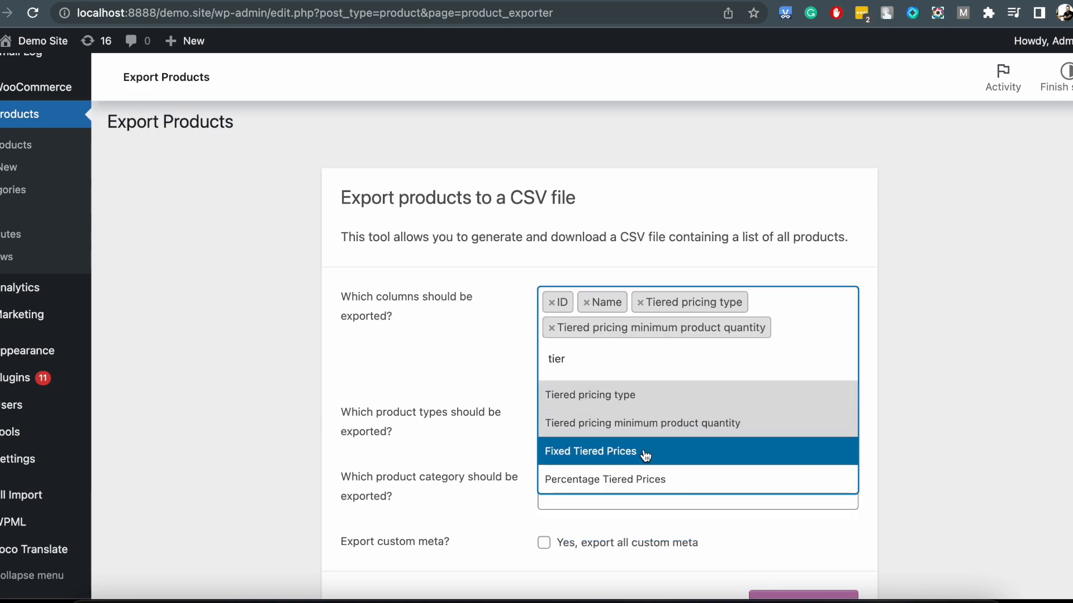
pyautogui.click(643, 453)
pyautogui.write('tier')
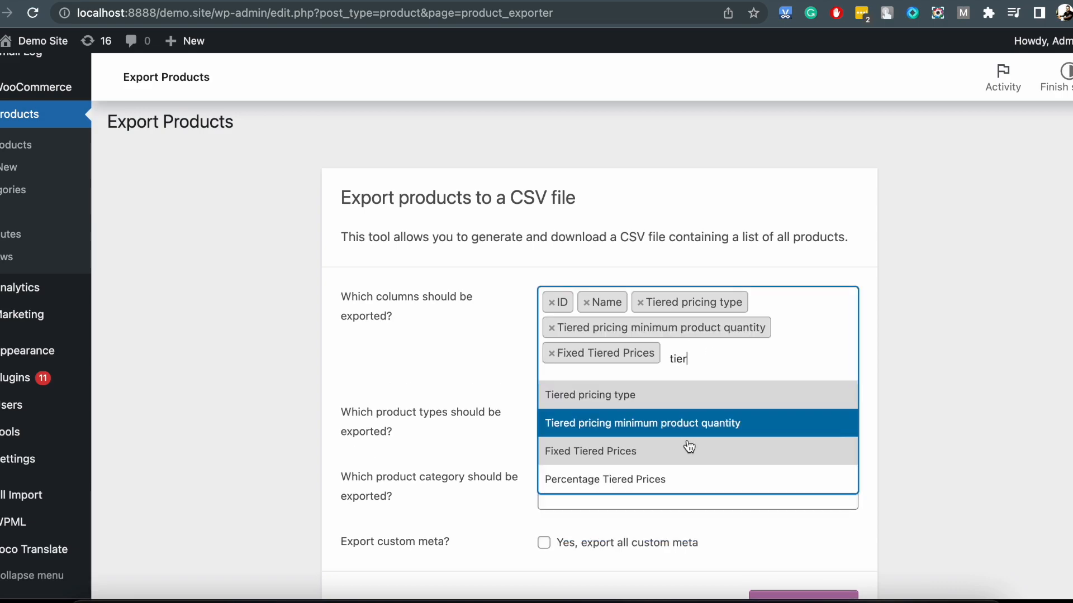
pyautogui.click(674, 478)
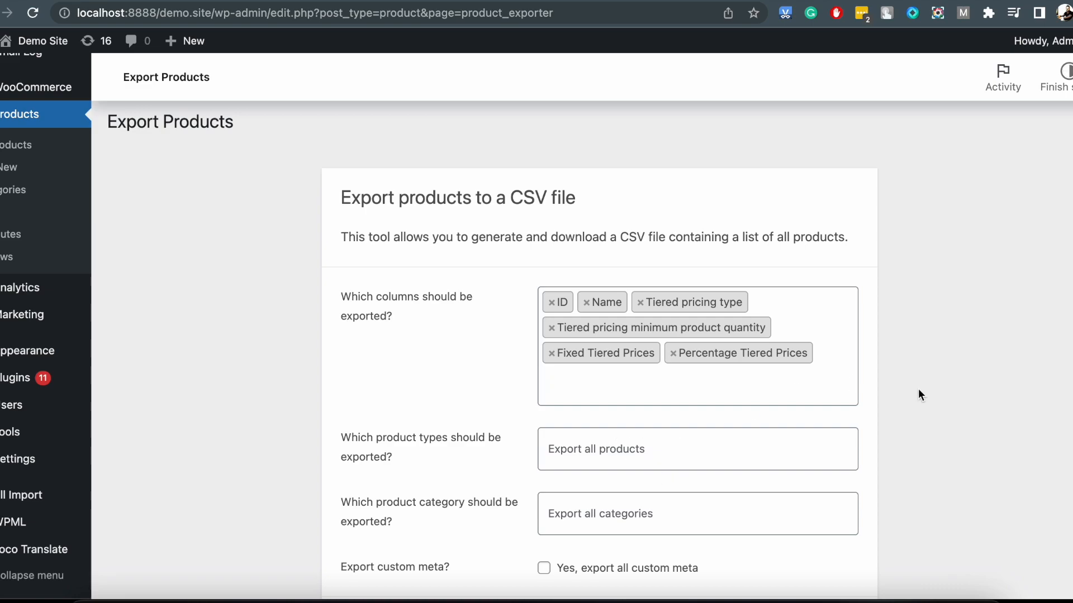
pyautogui.scroll(-3, 919, 395)
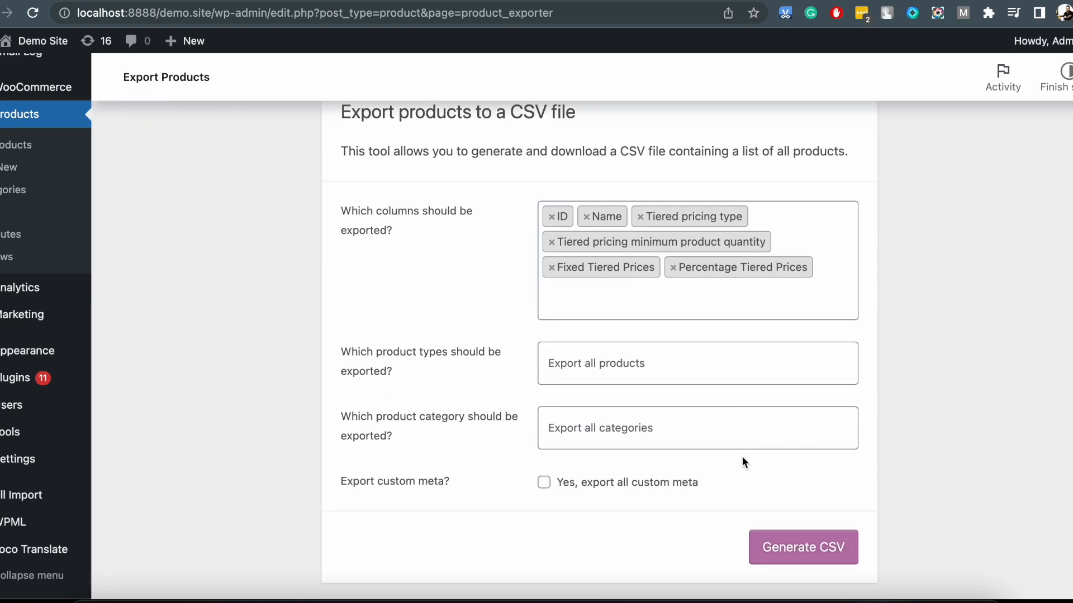
pyautogui.click(803, 560)
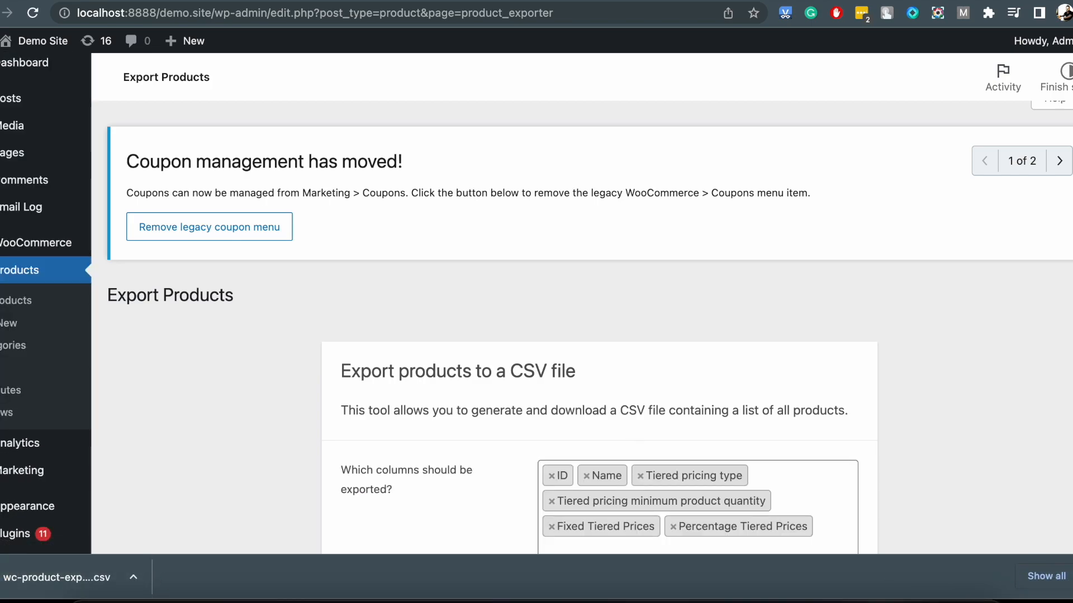
# Open the exported product CSV and examine the tiered pricing columns in the Beanie with Logo row.
pyautogui.click(1072, 577)
pyautogui.click(864, 602)
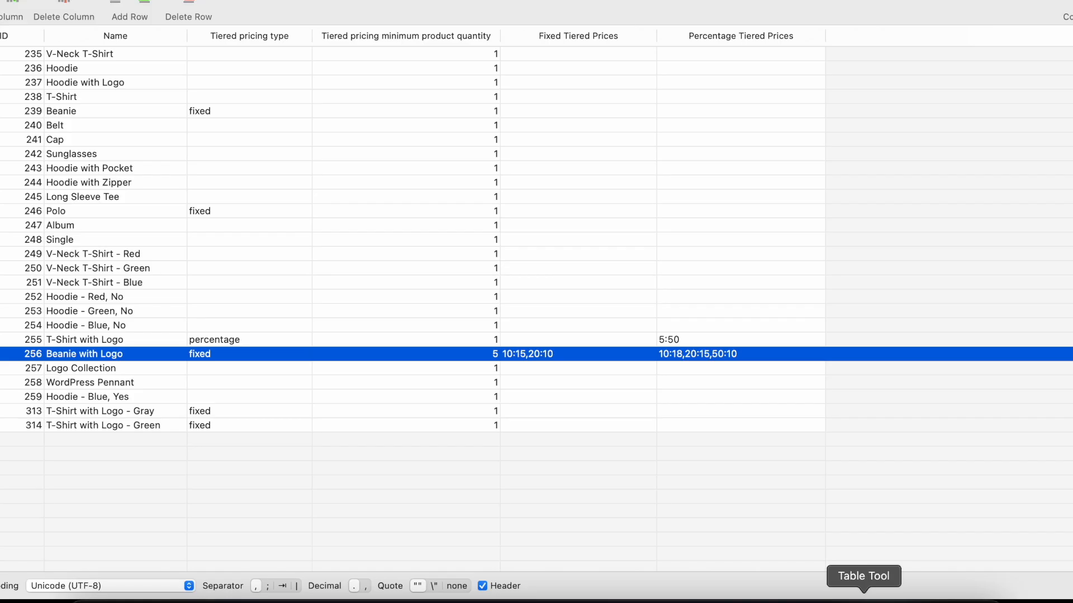
pyautogui.click(501, 301)
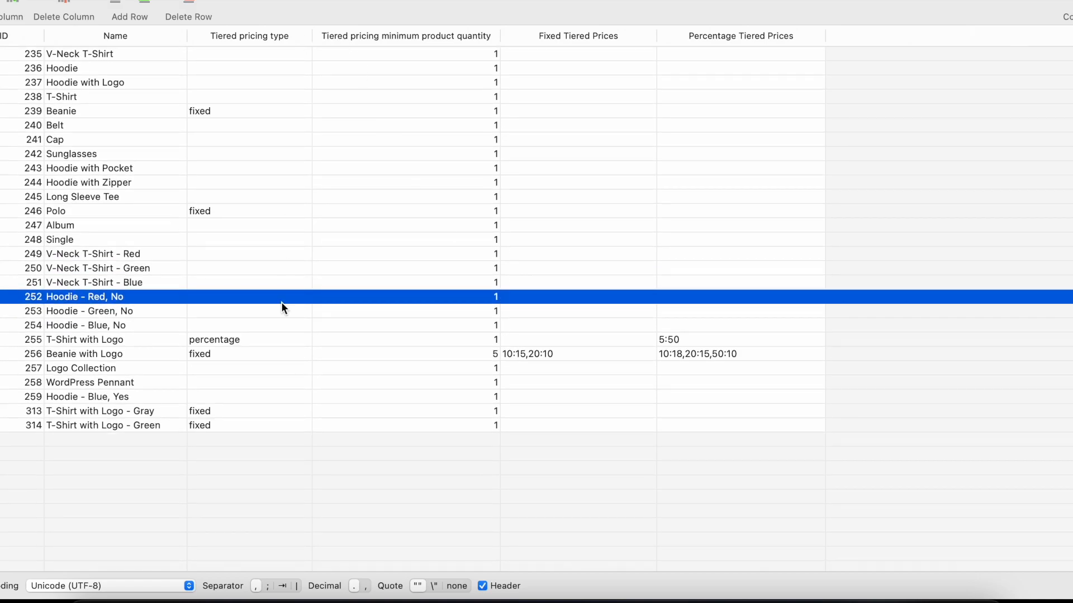
pyautogui.click(282, 364)
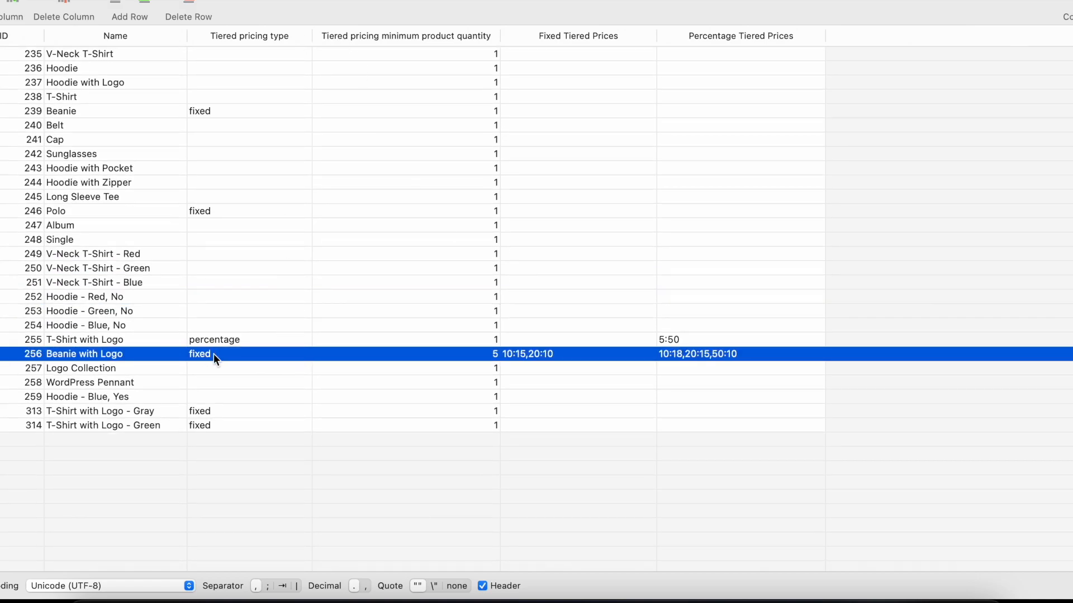
# Inspect the Fixed Tiered Prices cell of the Beanie with Logo row, and switch to the browser with that product's edit page open.
pyautogui.doubleClick(522, 355)
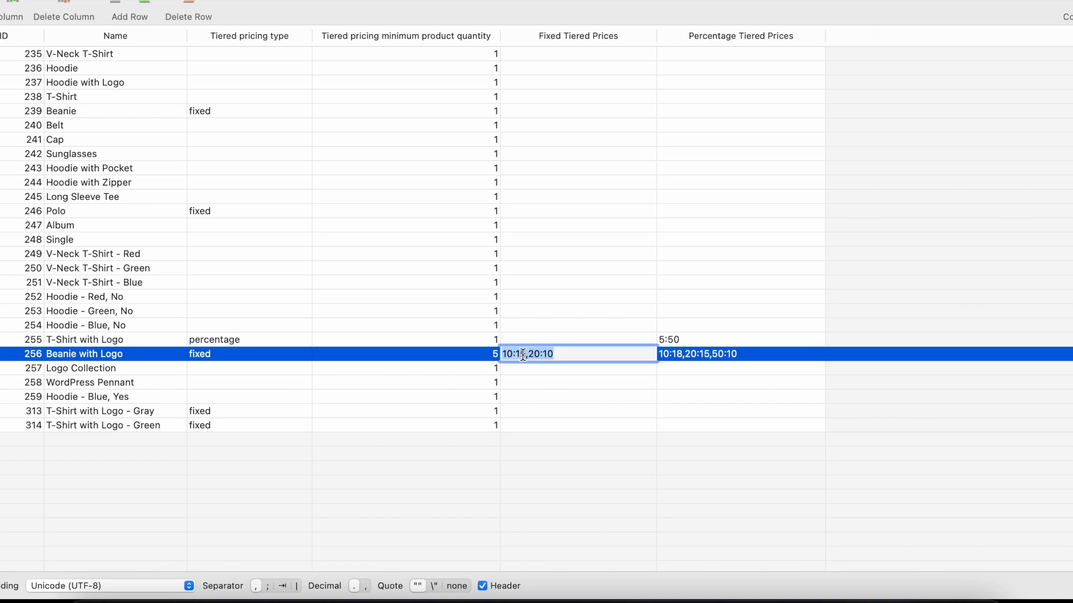
pyautogui.click(569, 371)
pyautogui.press('super+Tab')
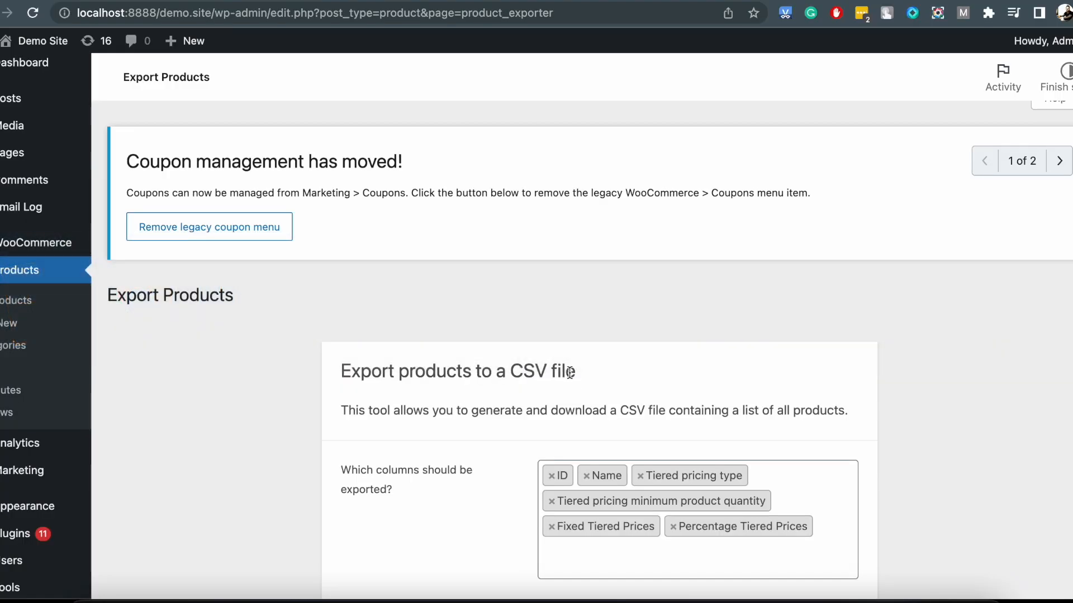
pyautogui.scroll(-3, 622, 409)
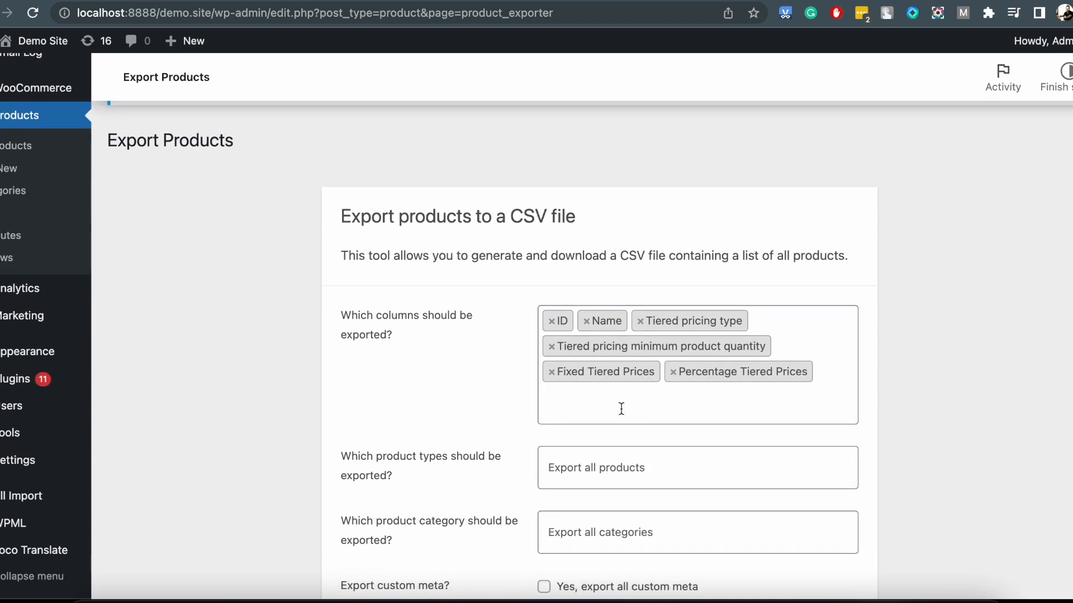
pyautogui.scroll(-2, 622, 409)
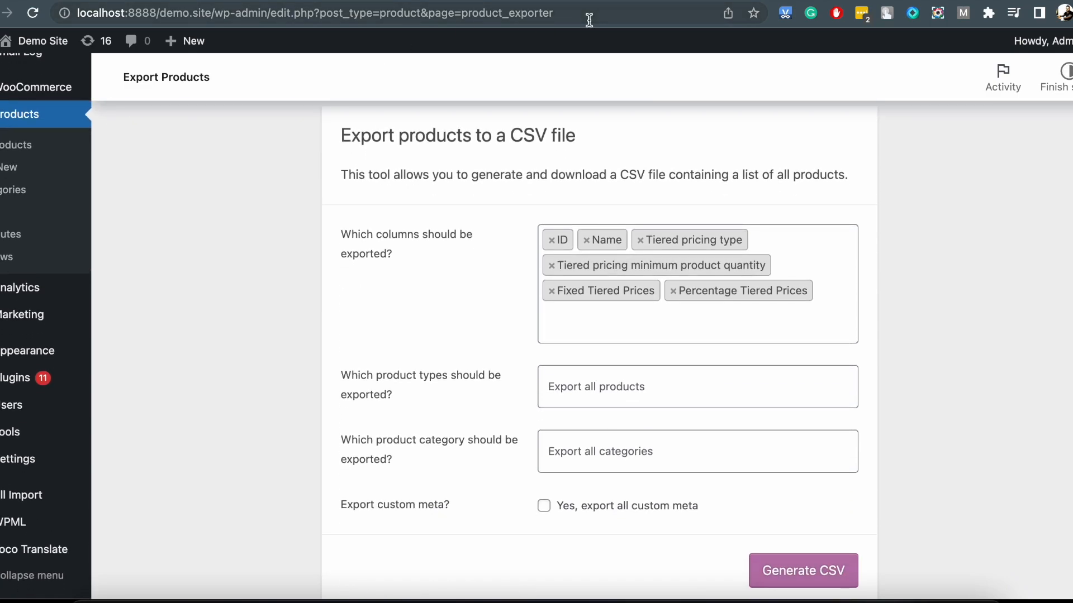
pyautogui.click(590, 0)
pyautogui.scroll(-1, 503, 264)
pyautogui.moveTo(414, 254); pyautogui.dragTo(399, 251)
pyautogui.click(551, 250)
pyautogui.scroll(10, 551, 250)
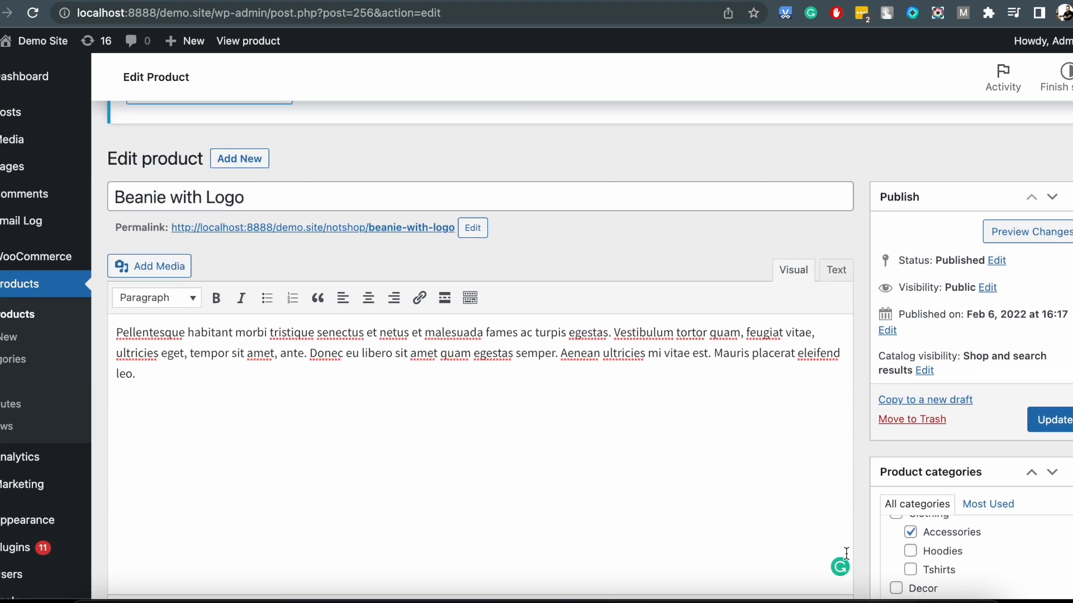
# Compare the Fixed Tiered Prices in the Beanie with Logo row of the CSV with the fixed tiers on its product page.
pyautogui.click(864, 599)
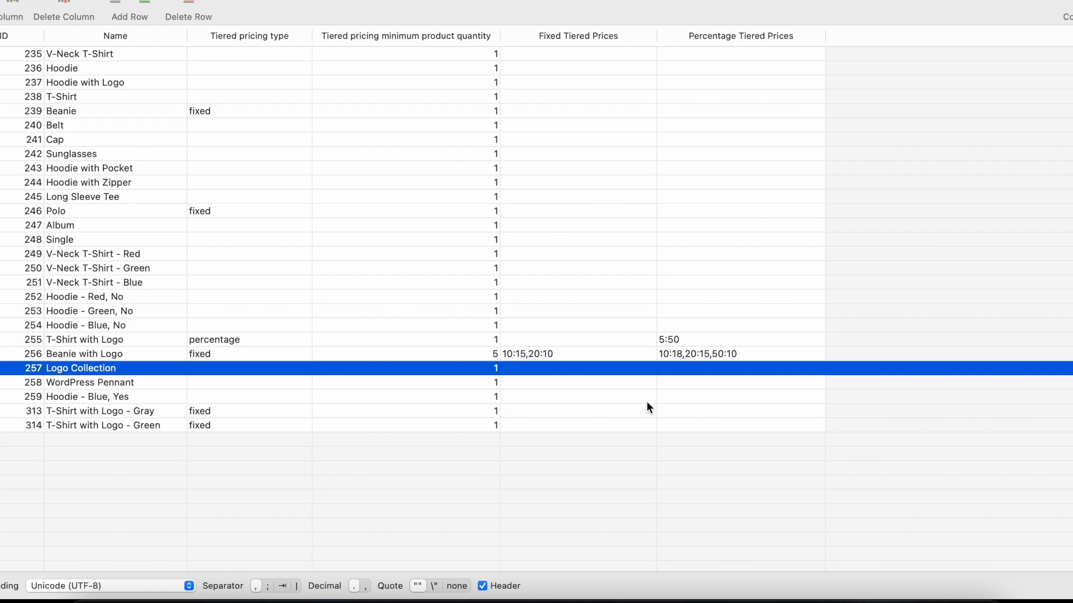
pyautogui.click(517, 352)
pyautogui.press('super+Tab')
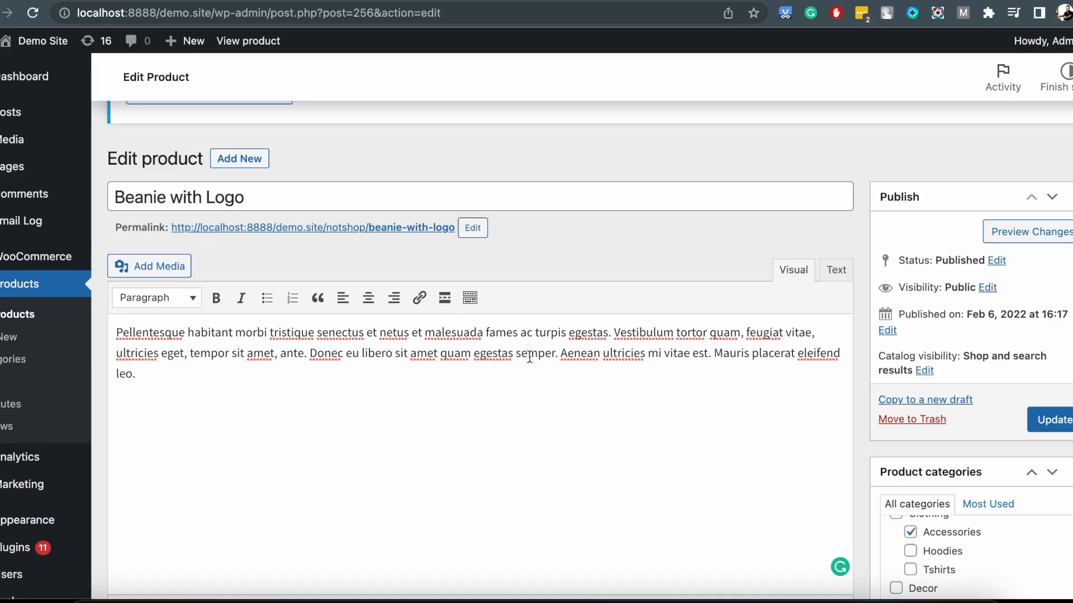
pyautogui.scroll(-10, 567, 407)
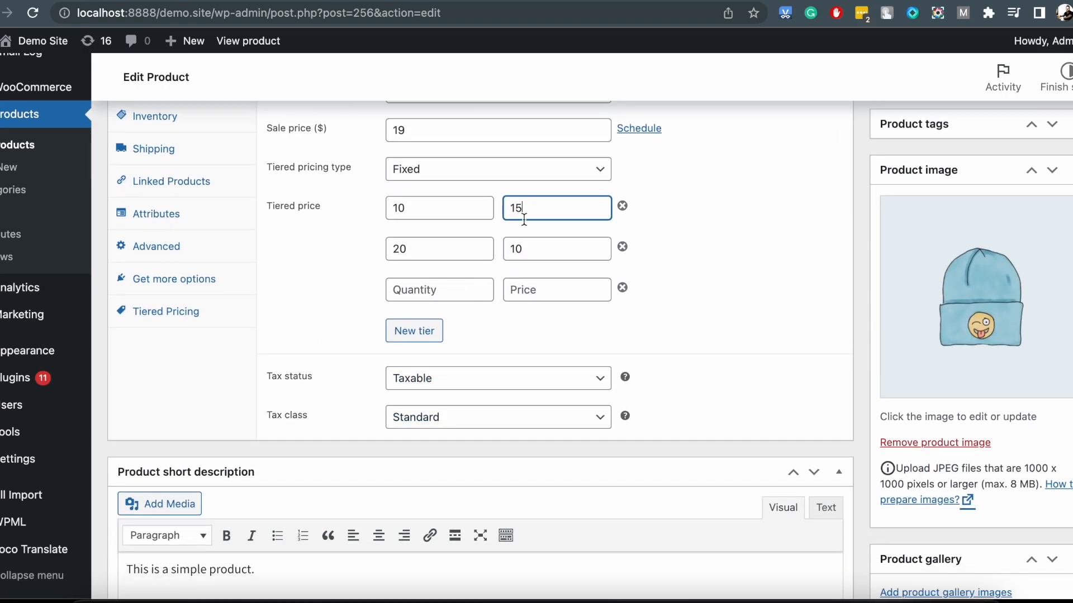
pyautogui.press('super+Tab')
pyautogui.press('super+Tab')
# Switch the Beanie with Logo product's tiered pricing type to Percentage and compare its tiers with the CSV's Percentage Tiered Prices.
pyautogui.press('super+Tab')
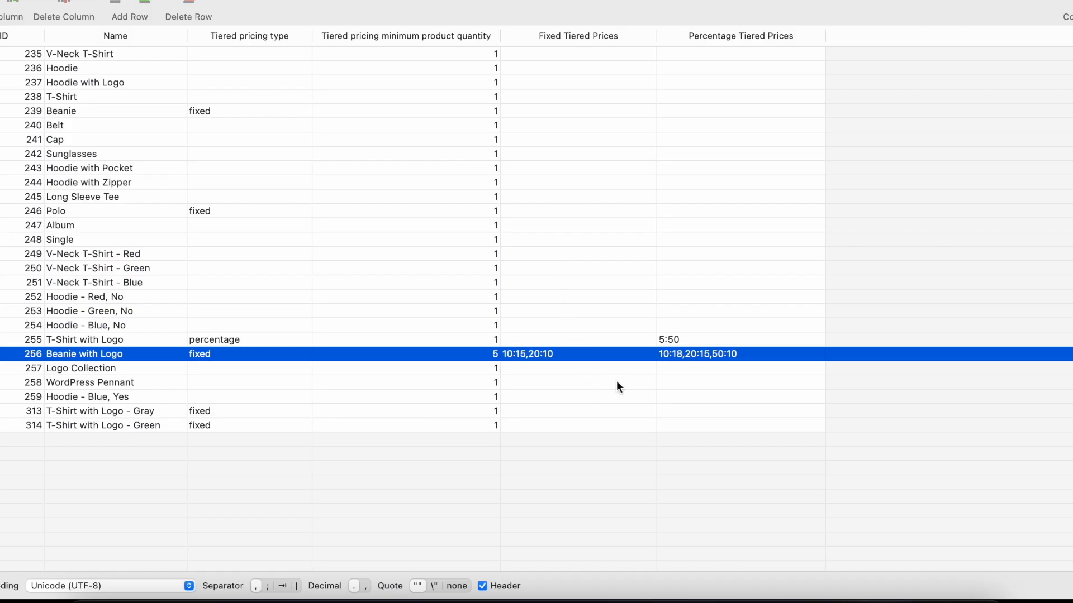
pyautogui.click(599, 383)
pyautogui.click(677, 353)
pyautogui.press('super+Tab')
pyautogui.click(467, 171)
pyautogui.click(467, 190)
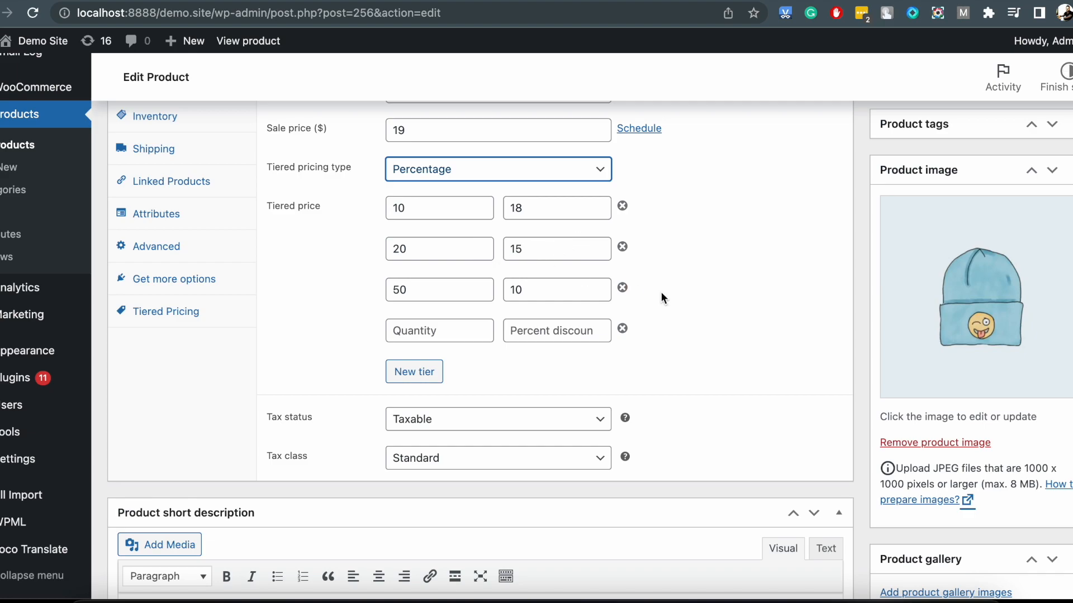
pyautogui.press('super+Tab')
pyautogui.press('super+Tab')
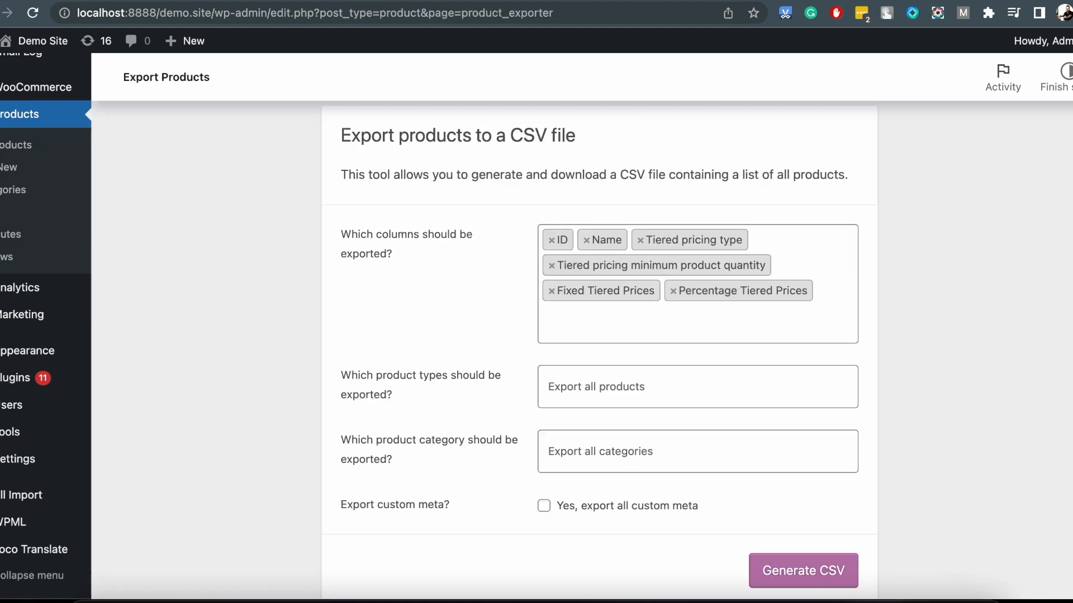
# Open the product import from the Products list, choose the exported product CSV from Downloads and continue to column mapping.
pyautogui.scroll(5, 276, 270)
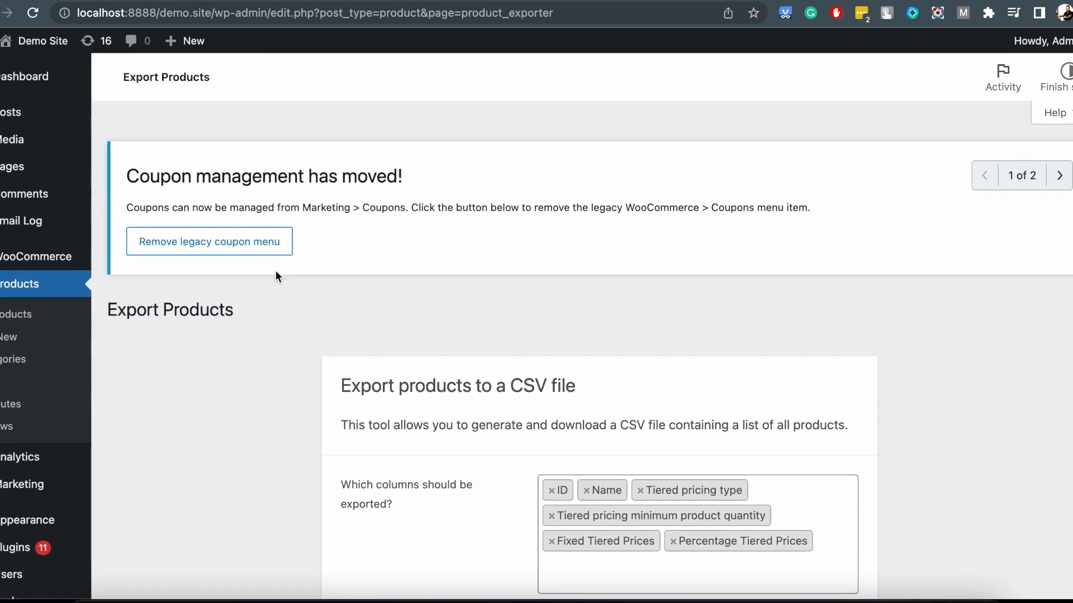
pyautogui.click(49, 287)
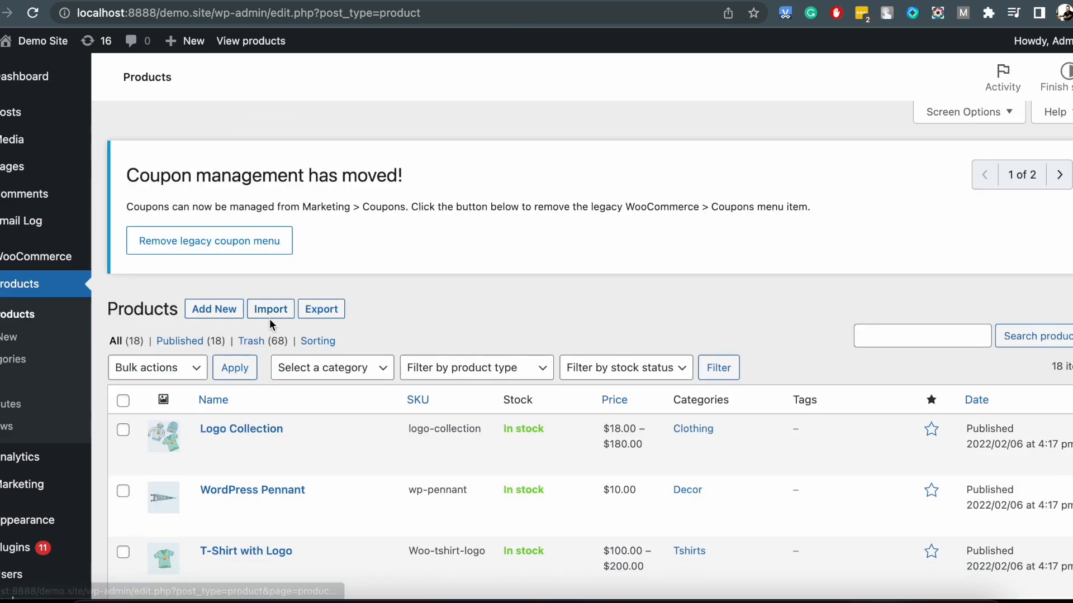
pyautogui.click(273, 315)
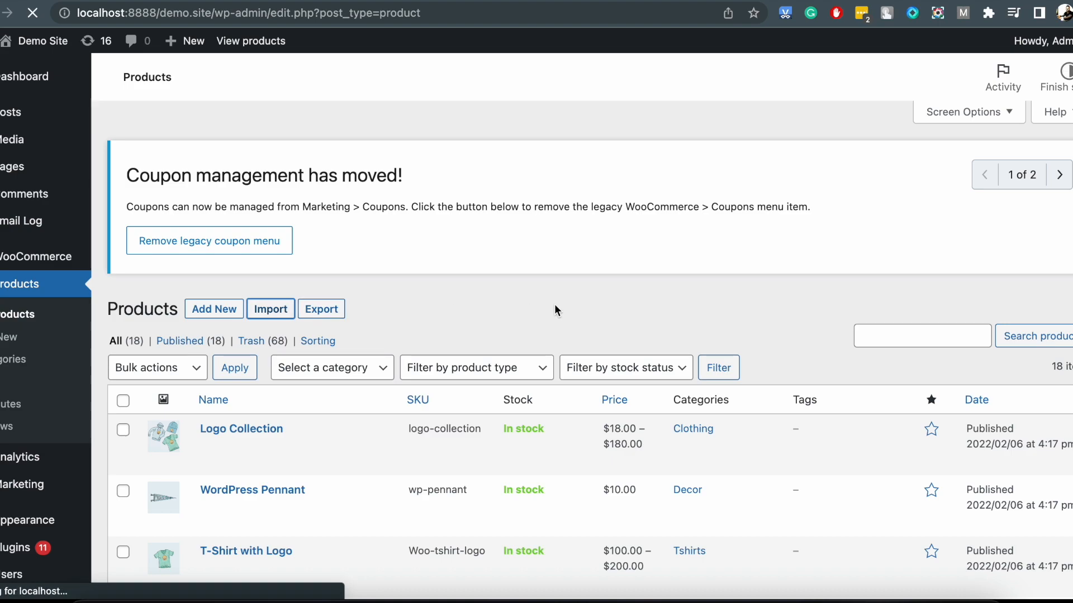
pyautogui.scroll(-2, 669, 344)
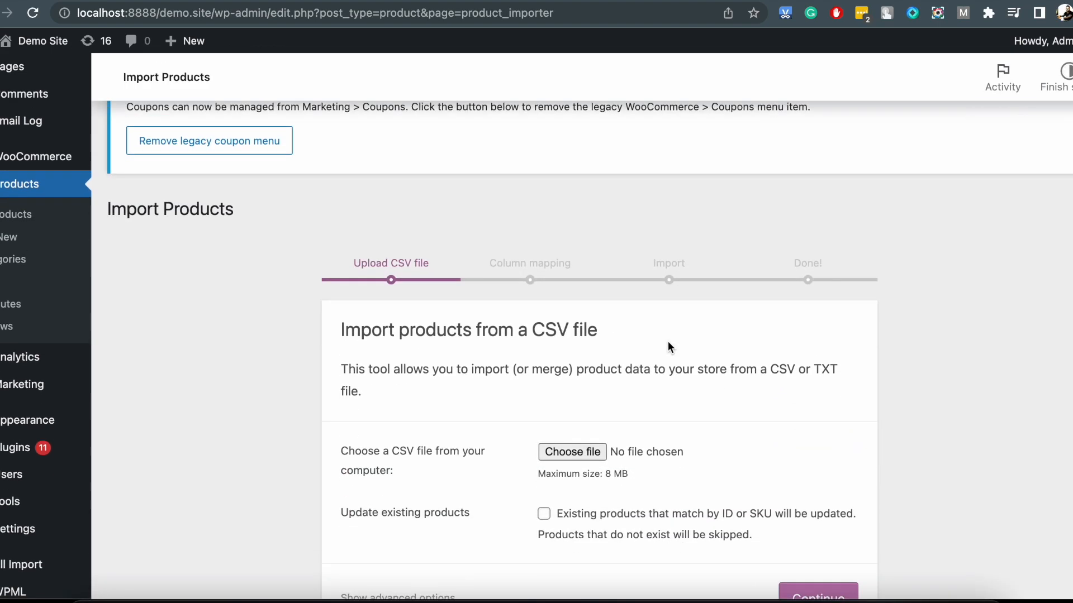
pyautogui.scroll(-2, 668, 346)
pyautogui.click(571, 331)
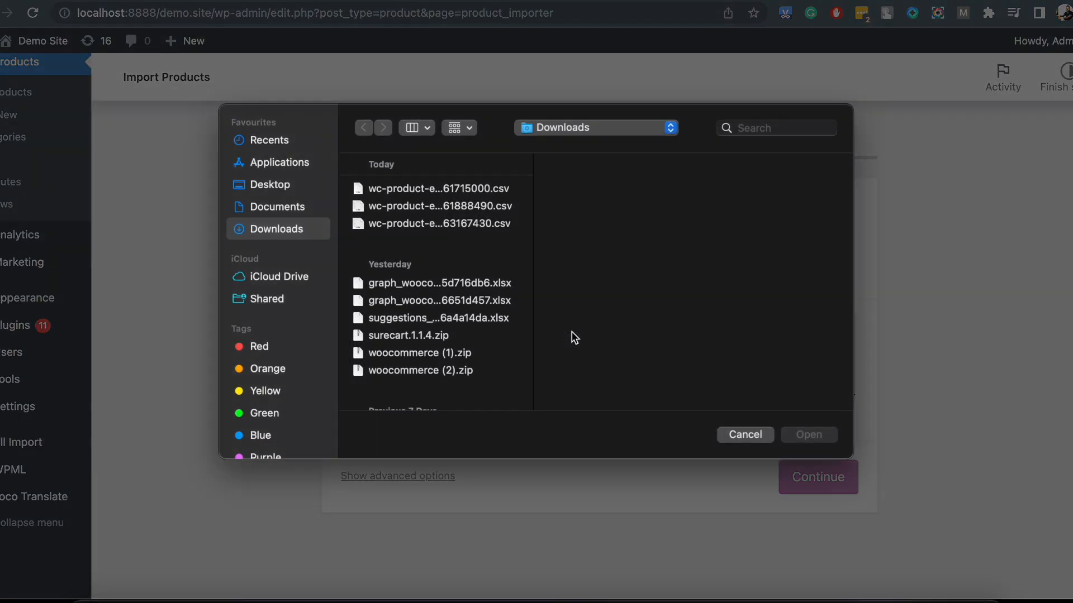
pyautogui.click(444, 195)
pyautogui.click(809, 435)
pyautogui.click(816, 477)
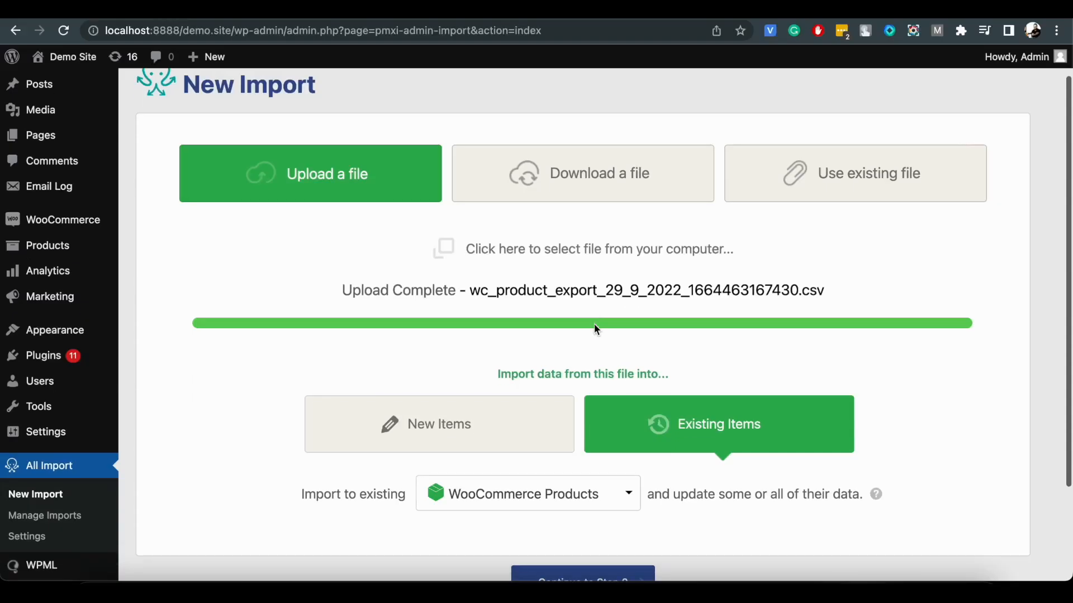
# Import wc_product_export_29_9_2022_1664463167430.csv into existing WooCommerce Products with WP All Import, review the Beanie with Logo record and continue to step 3.
pyautogui.scroll(-3, 595, 352)
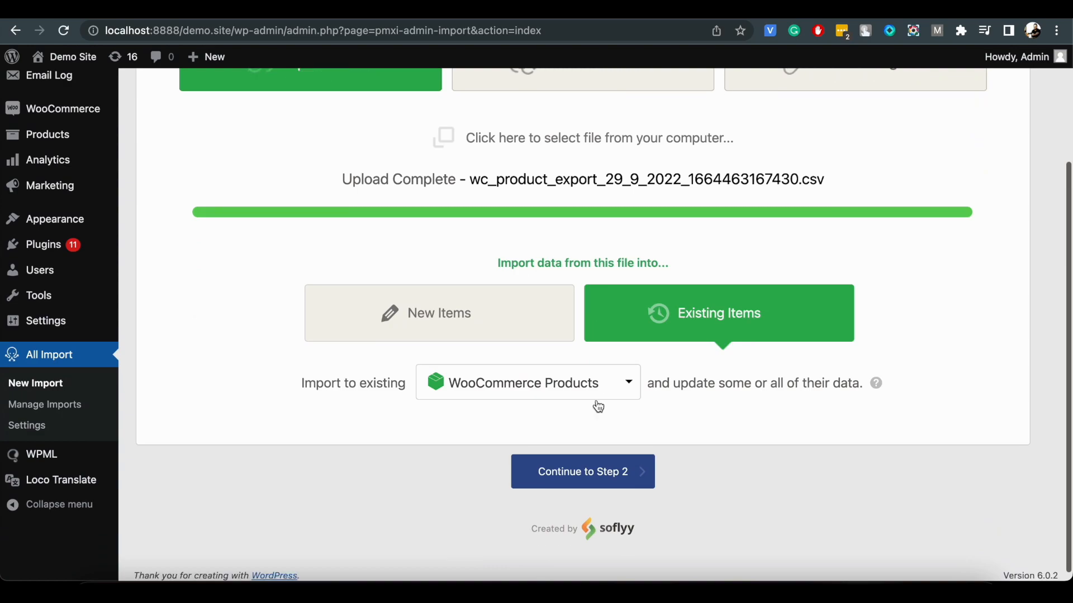
pyautogui.click(603, 481)
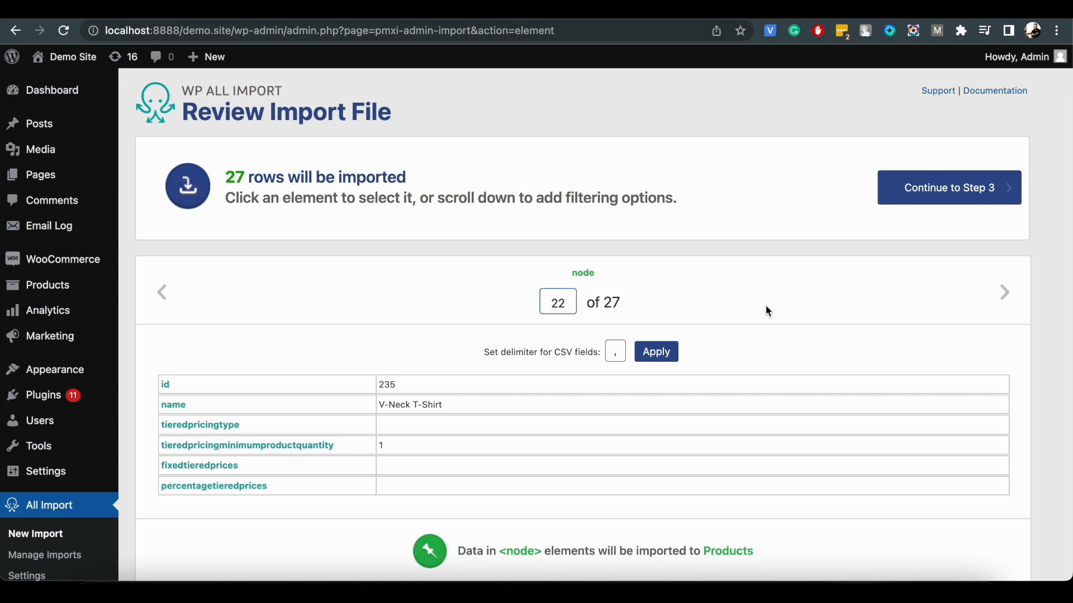
pyautogui.scroll(-1, 678, 307)
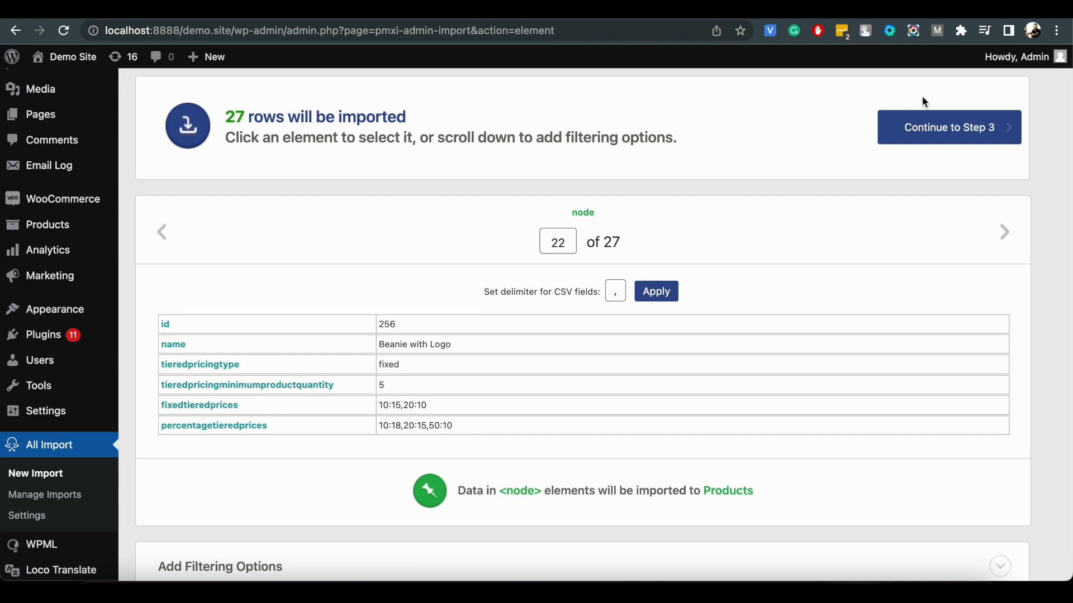
pyautogui.click(925, 129)
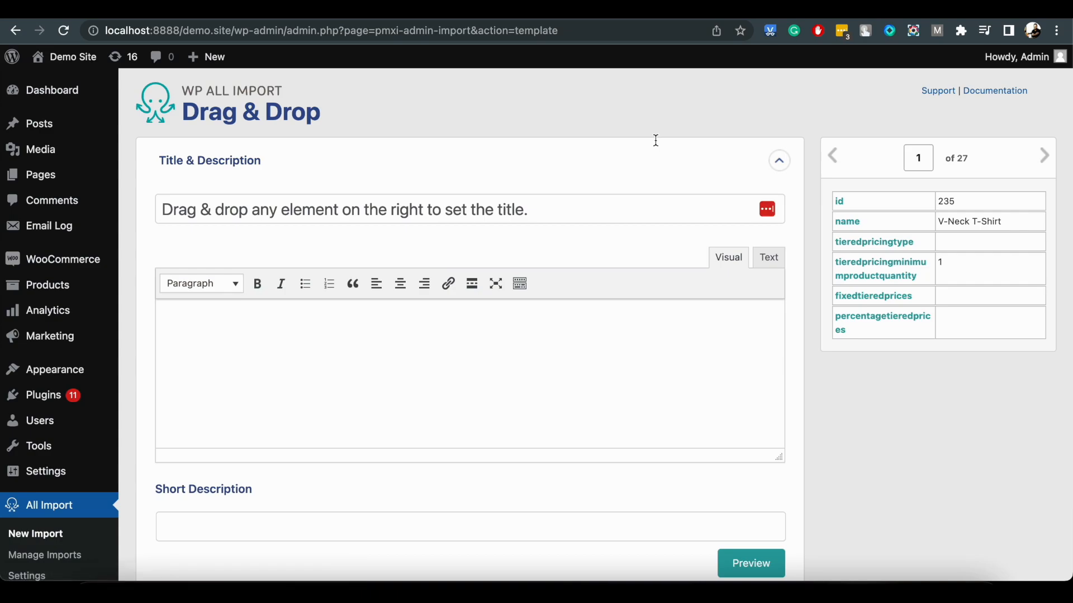
# Map the name element to the product title and expand the Tiered Pricing Table section of the import template.
pyautogui.moveTo(843, 222); pyautogui.dragTo(661, 208)
pyautogui.scroll(-2, 661, 206)
pyautogui.scroll(-5, 662, 205)
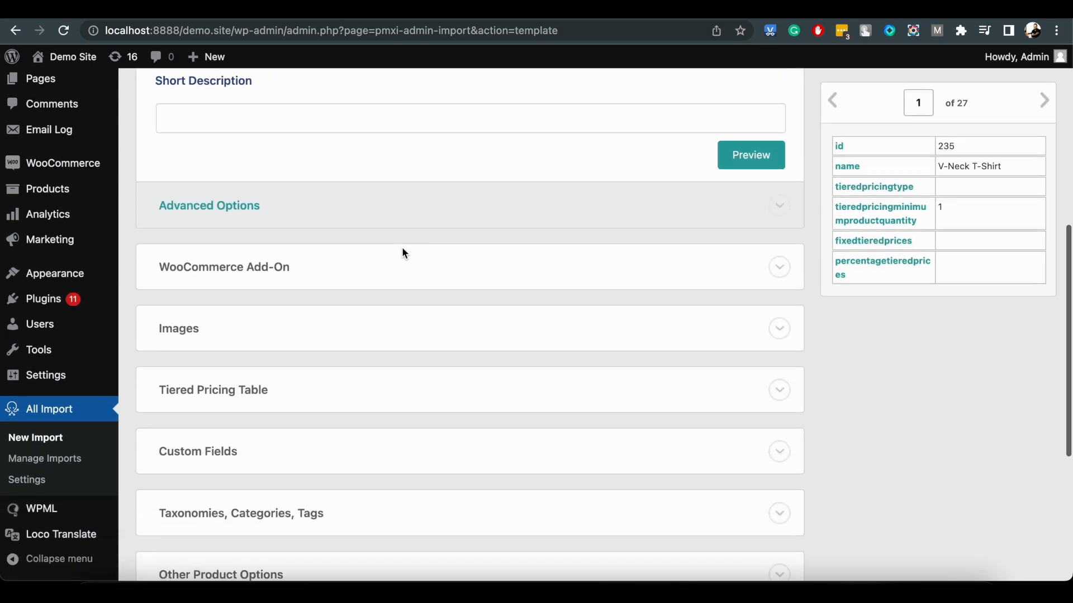
pyautogui.click(333, 401)
pyautogui.scroll(-3, 333, 401)
pyautogui.click(254, 280)
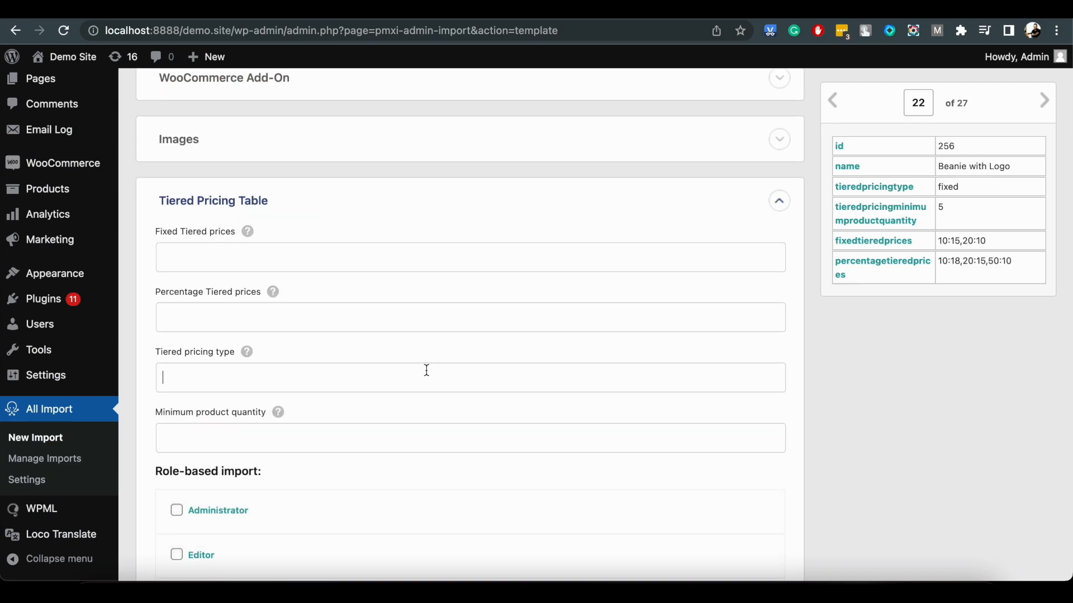
# Map tieredpricingtype to the Tiered pricing type field and tieredpricingminimumproductquantity to the Minimum product quantity field.
pyautogui.click(833, 101)
pyautogui.moveTo(899, 192); pyautogui.dragTo(624, 384)
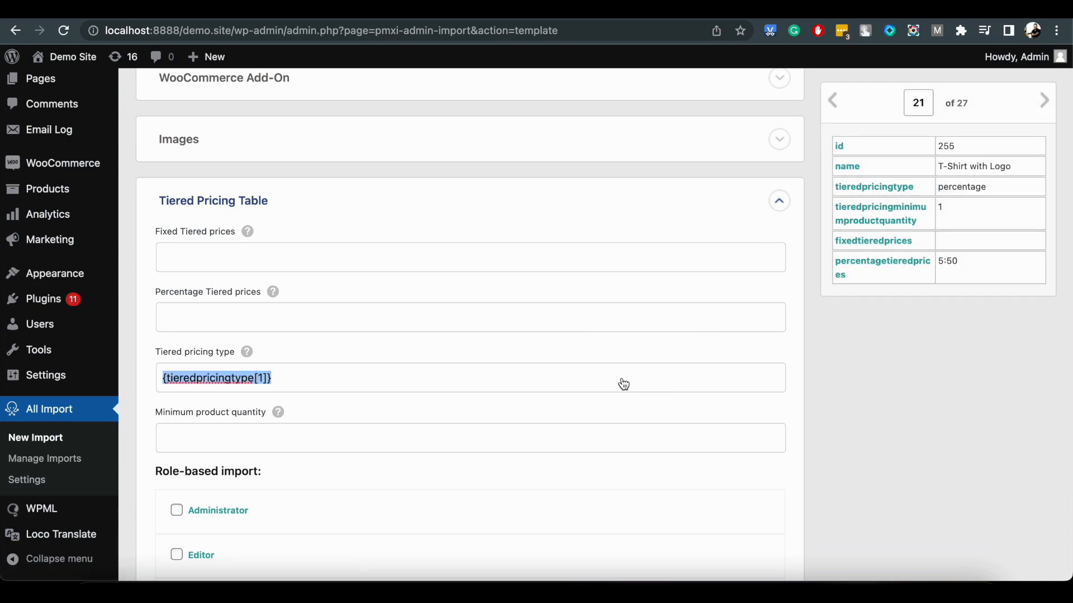
pyautogui.click(1046, 104)
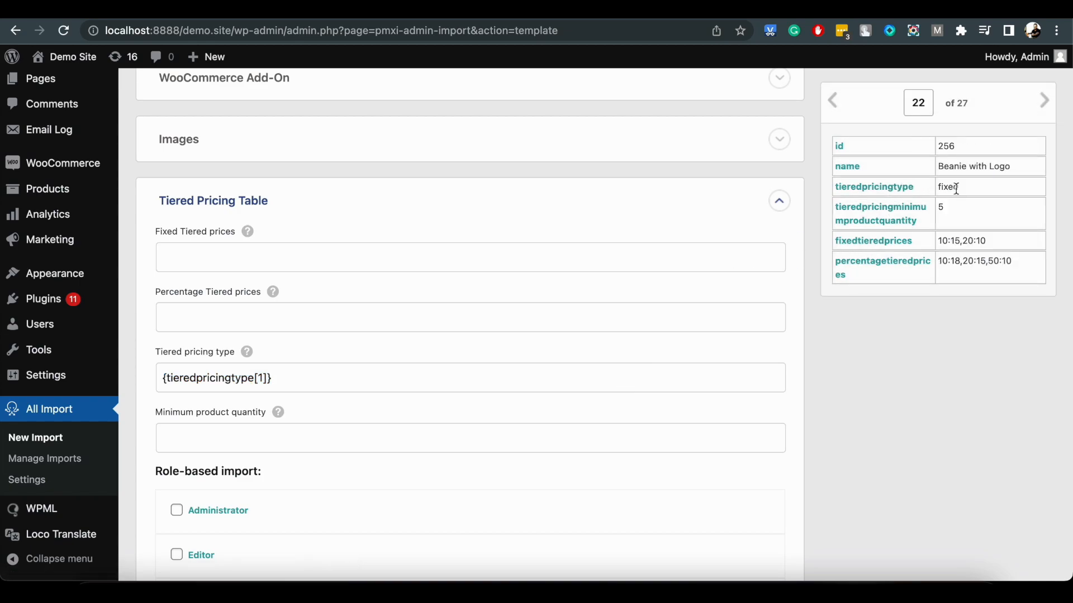
pyautogui.moveTo(902, 222); pyautogui.dragTo(669, 450)
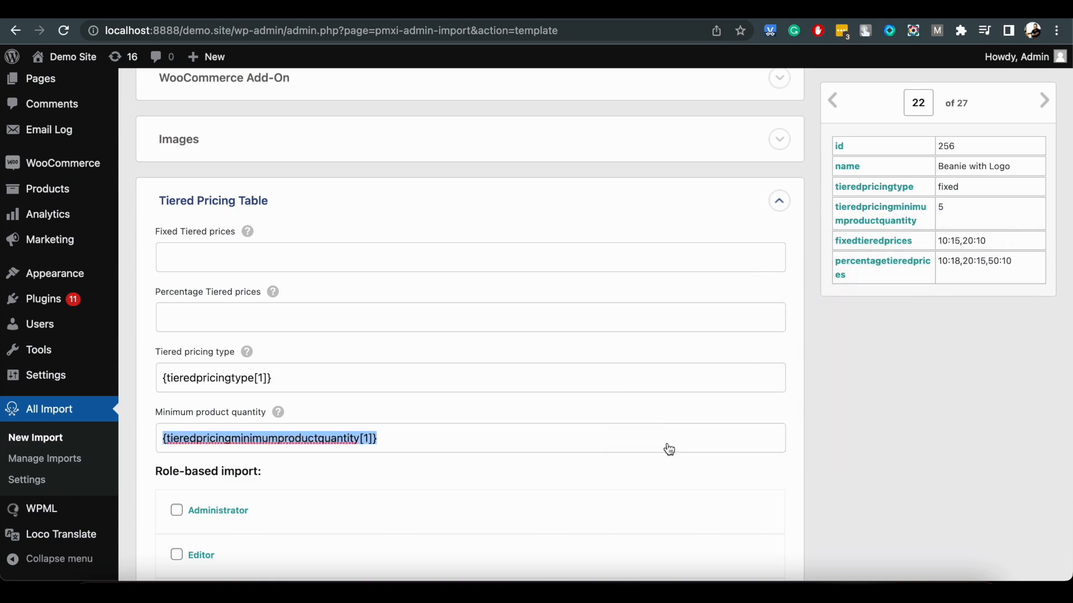
pyautogui.click(468, 443)
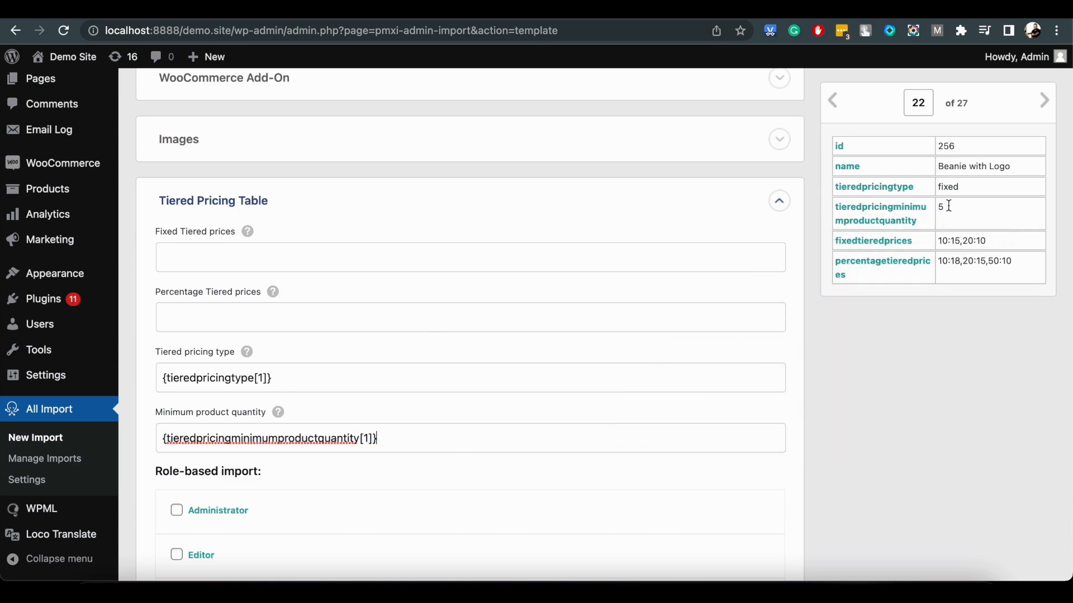
# Map fixedtieredprices to the Fixed Tiered prices field and percentagetieredprices to the Percentage Tiered prices field.
pyautogui.moveTo(896, 247); pyautogui.dragTo(664, 259)
pyautogui.click(937, 334)
pyautogui.click(837, 107)
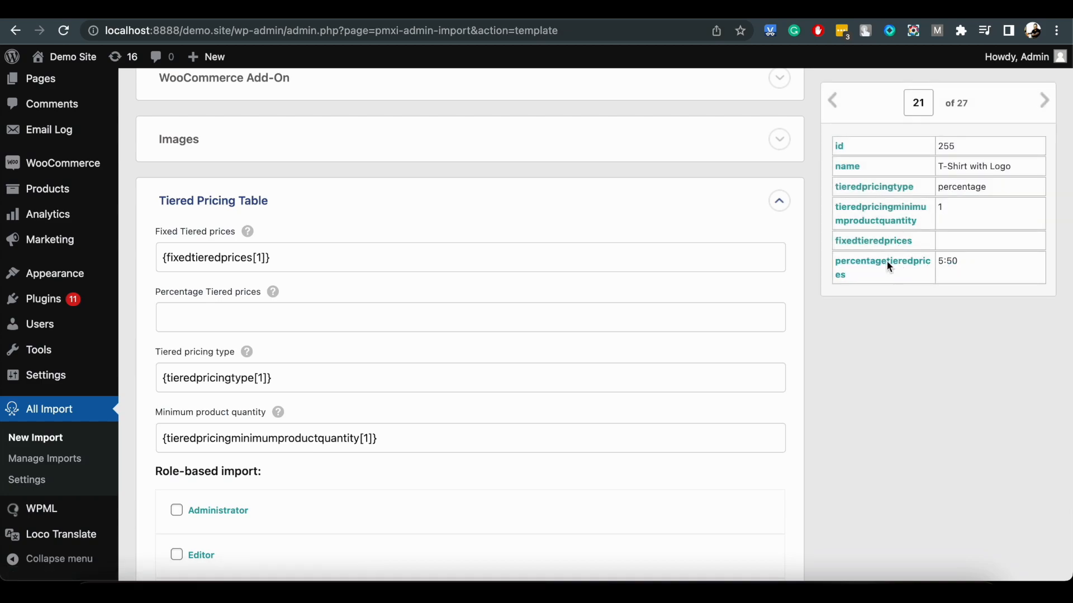
pyautogui.moveTo(655, 301); pyautogui.dragTo(652, 314)
pyautogui.click(848, 372)
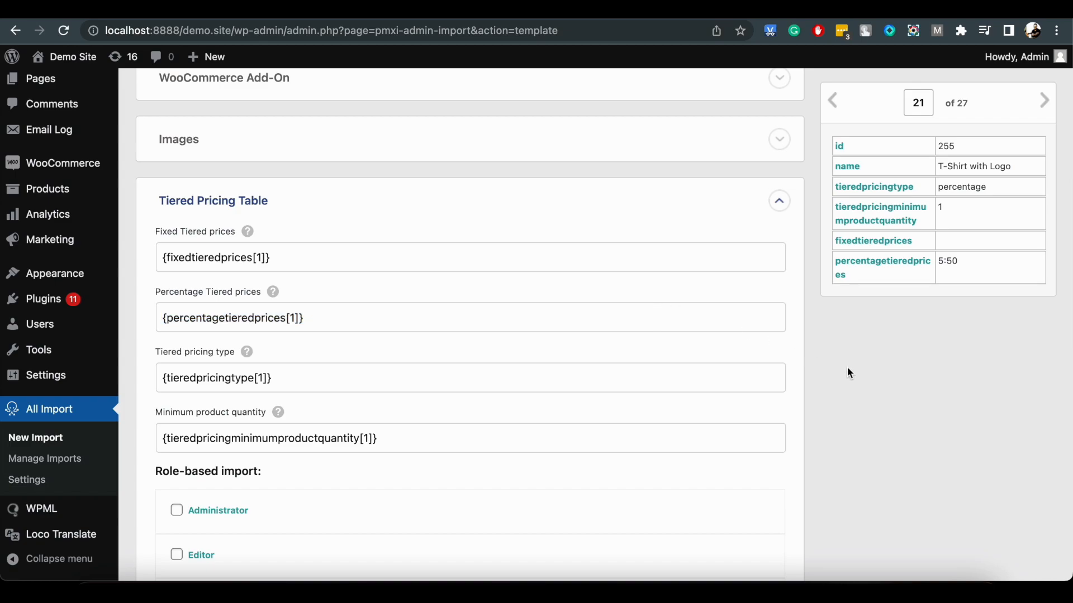
# Enable the role-based import for Administrator and continue to the Import Settings with the product matching options.
pyautogui.scroll(-4, 847, 373)
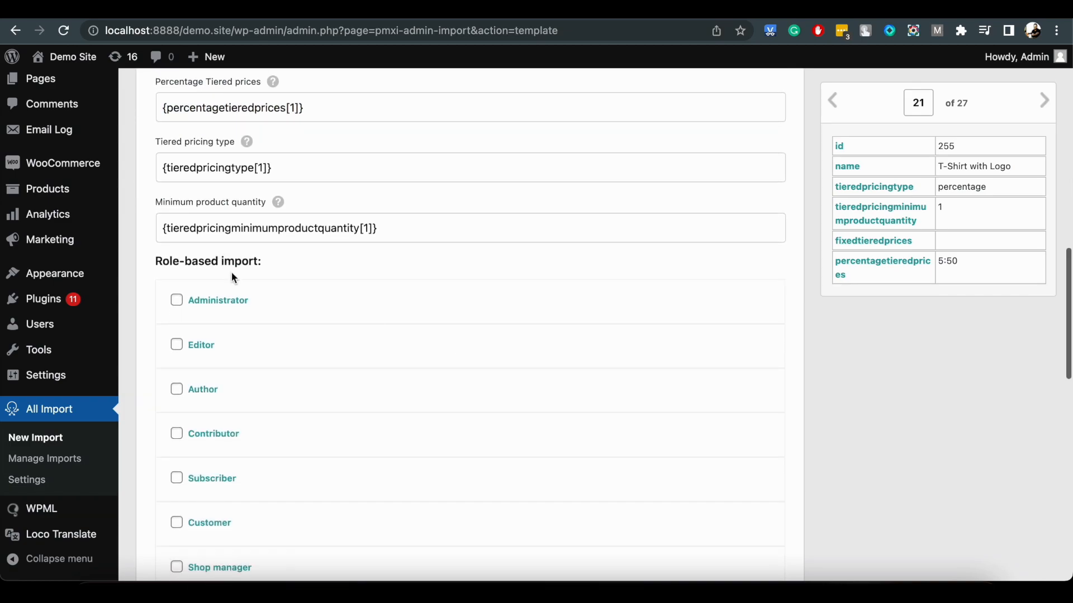
pyautogui.click(176, 300)
pyautogui.scroll(-1, 301, 359)
pyautogui.scroll(-1, 301, 360)
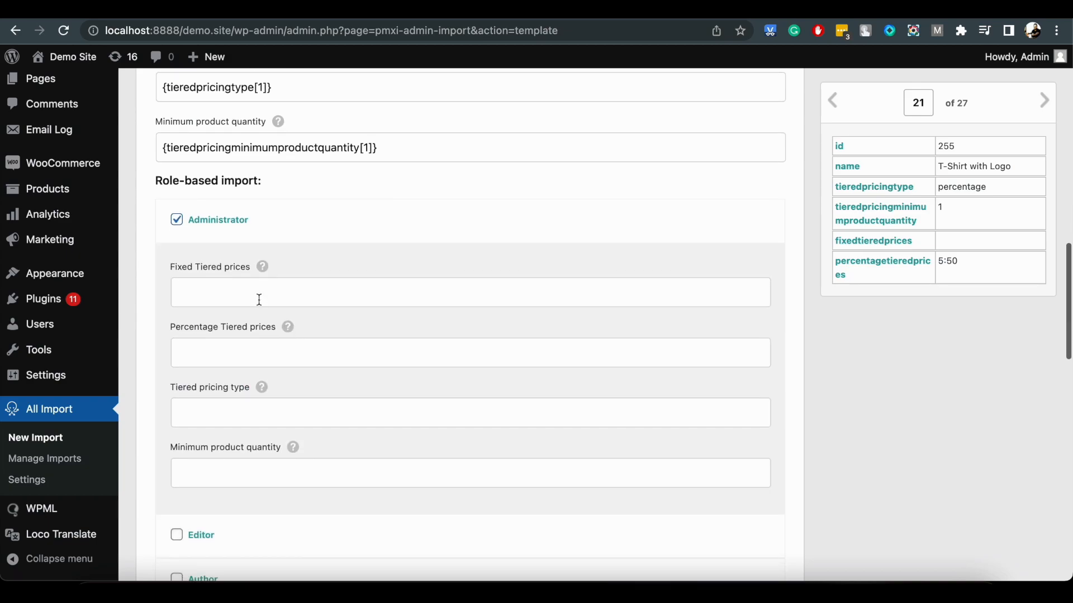
pyautogui.scroll(-10, 289, 435)
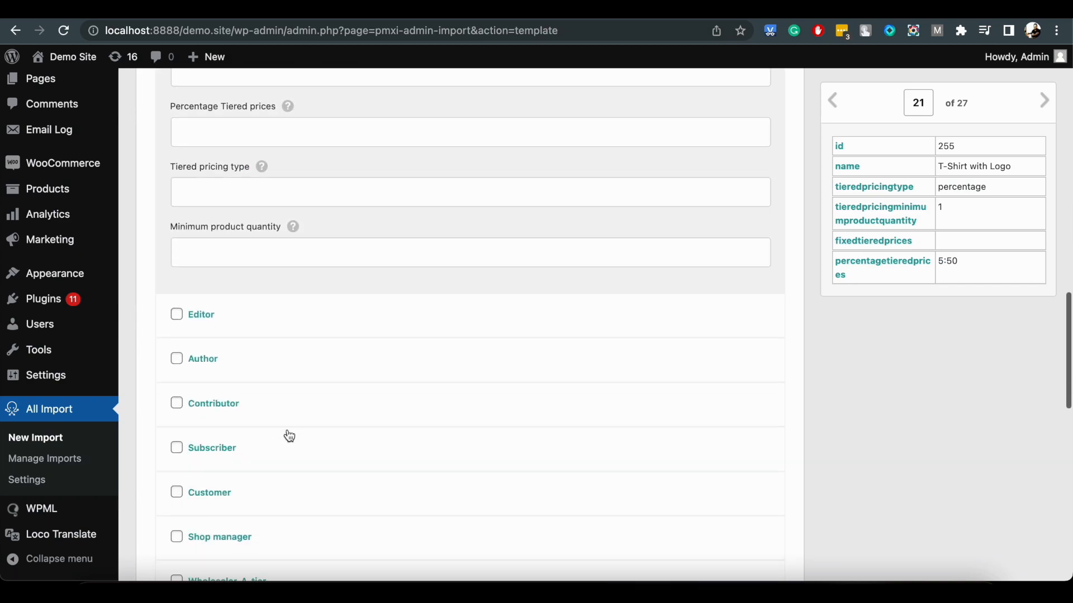
pyautogui.scroll(-9, 288, 434)
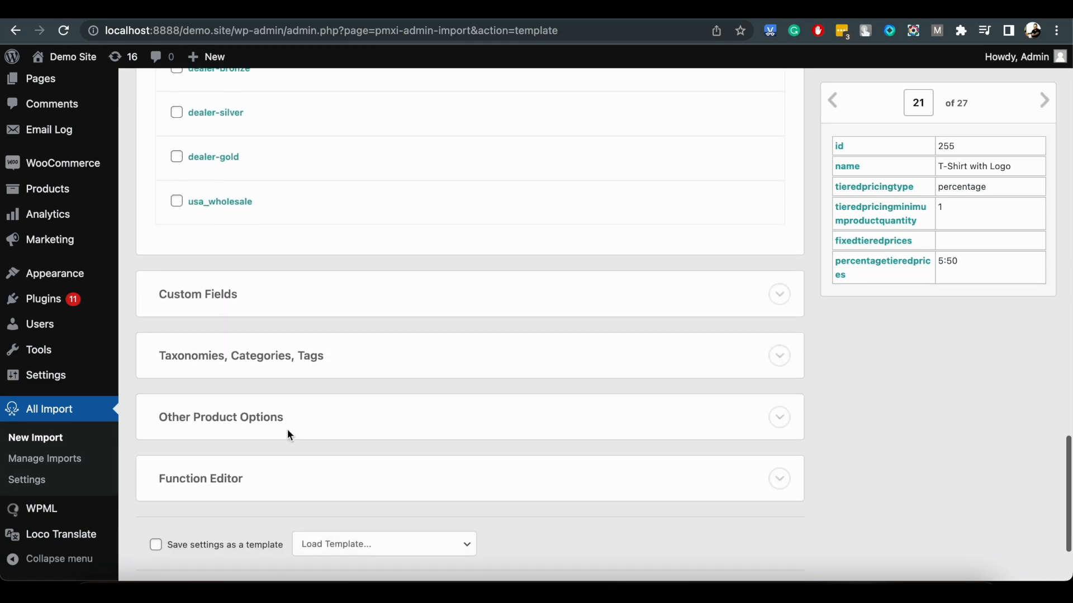
pyautogui.click(494, 474)
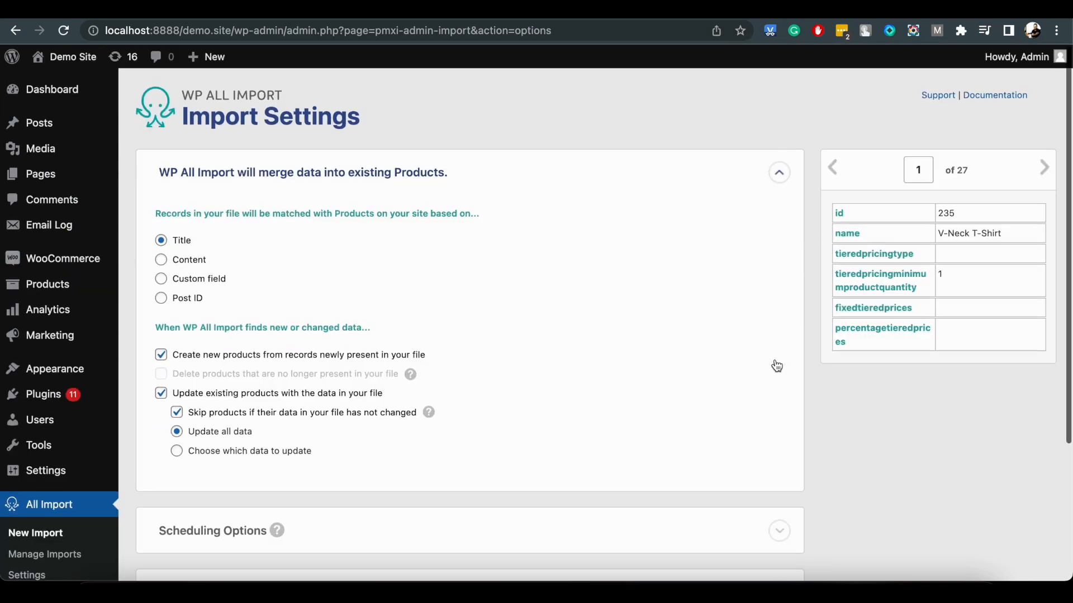
pyautogui.scroll(-1, 777, 366)
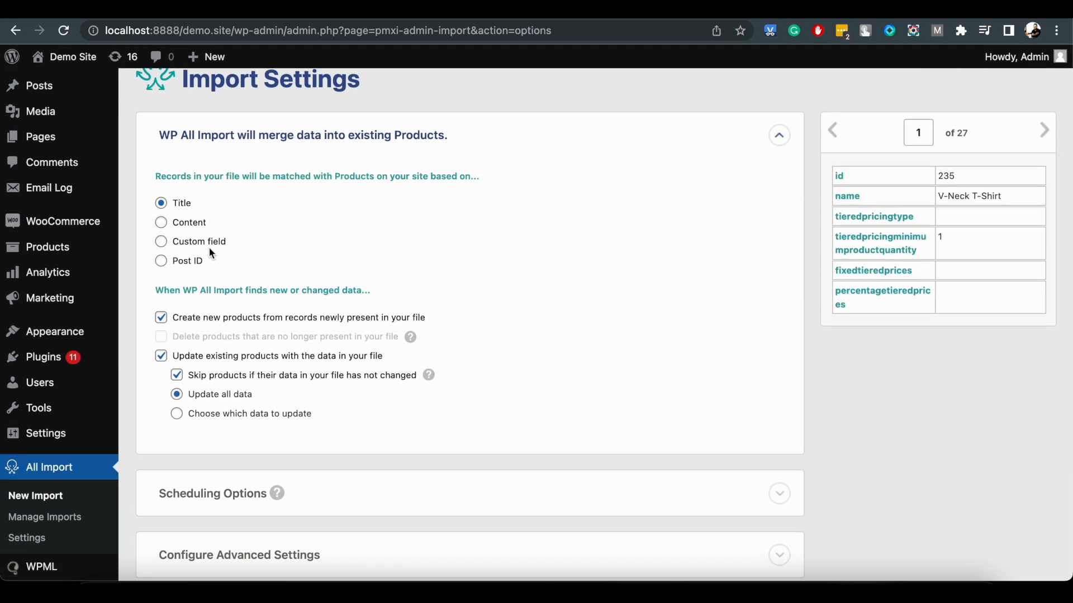
# Match the file's records to existing products by Post ID using {id[1]} and continue to the import confirmation.
pyautogui.click(191, 262)
pyautogui.scroll(-5, 302, 323)
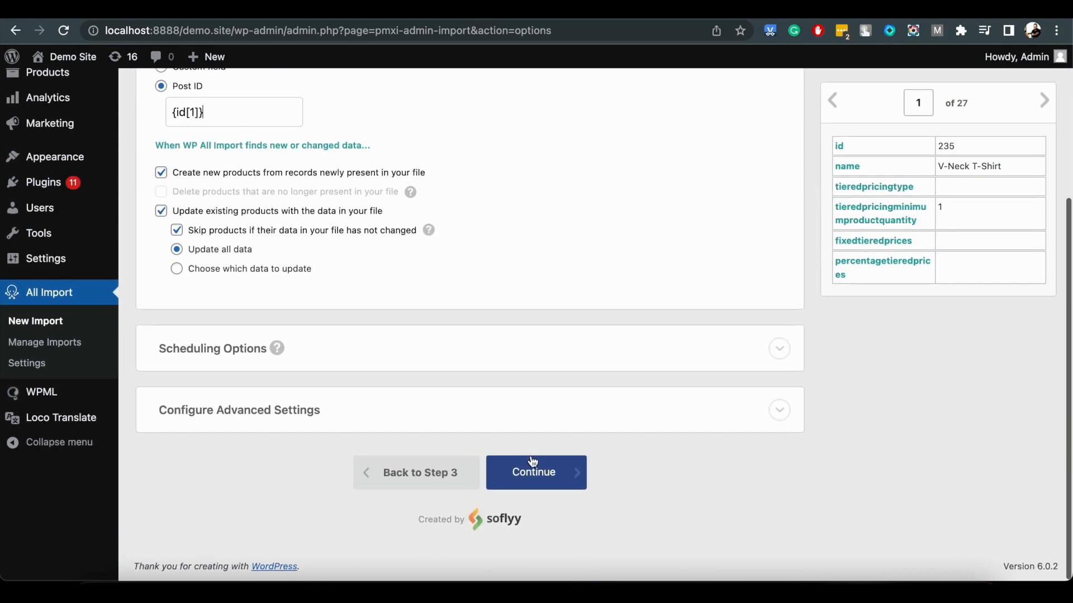
pyautogui.click(537, 474)
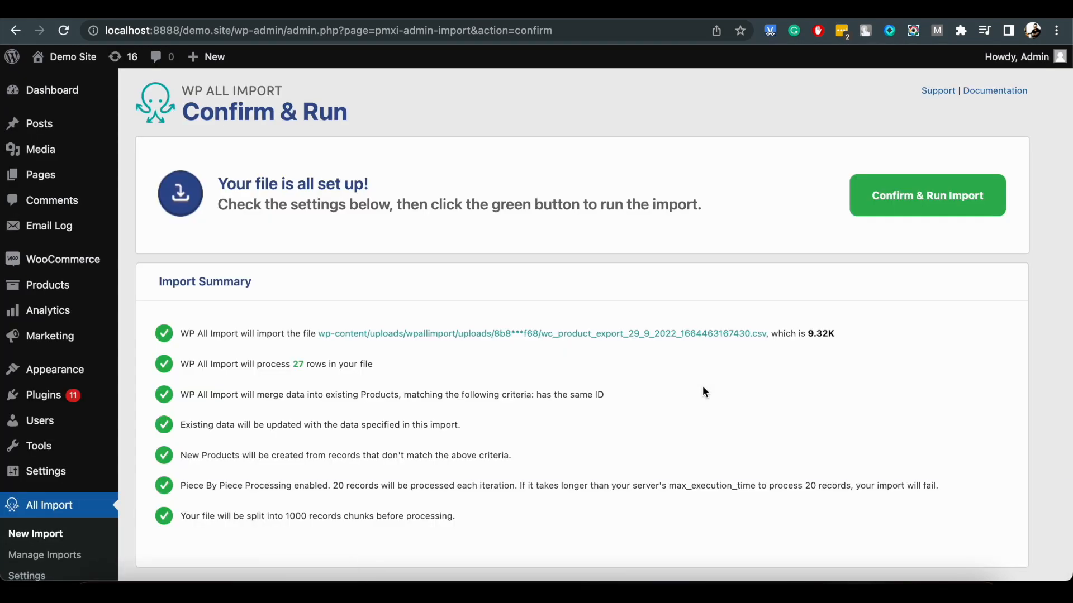
# Confirm and run the import, and review the log for its tiered pricing entries.
pyautogui.scroll(-3, 703, 385)
pyautogui.click(625, 444)
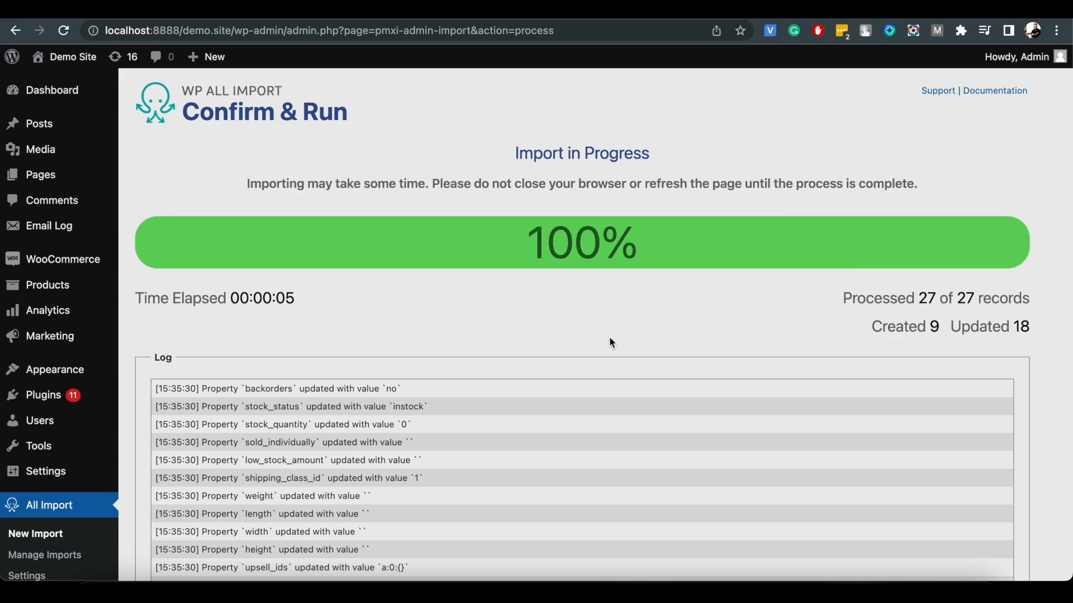
pyautogui.scroll(-4, 612, 343)
pyautogui.scroll(-6, 505, 316)
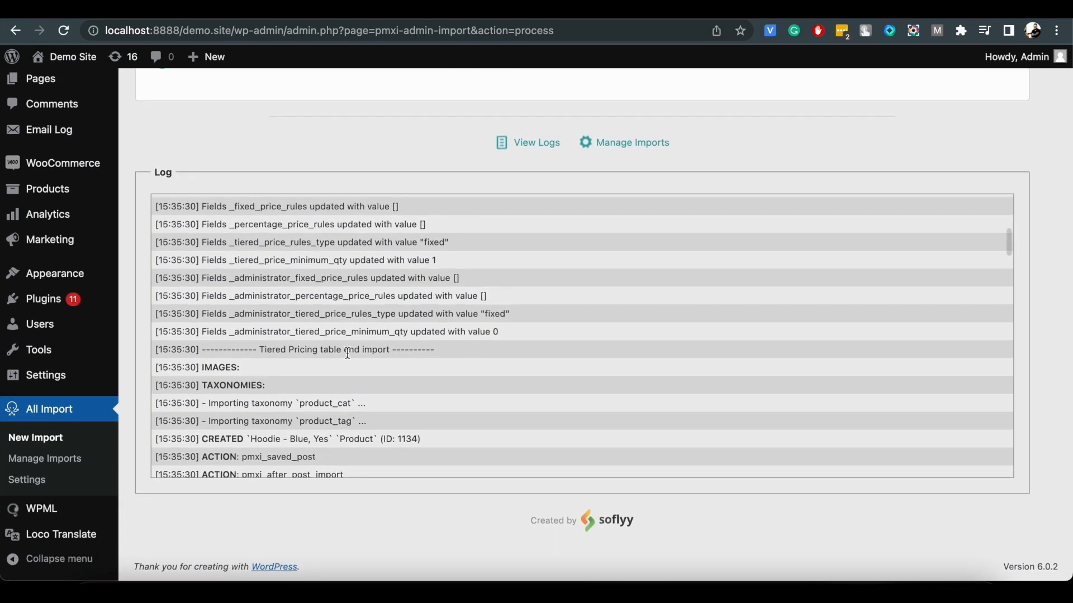
pyautogui.scroll(-5, 426, 255)
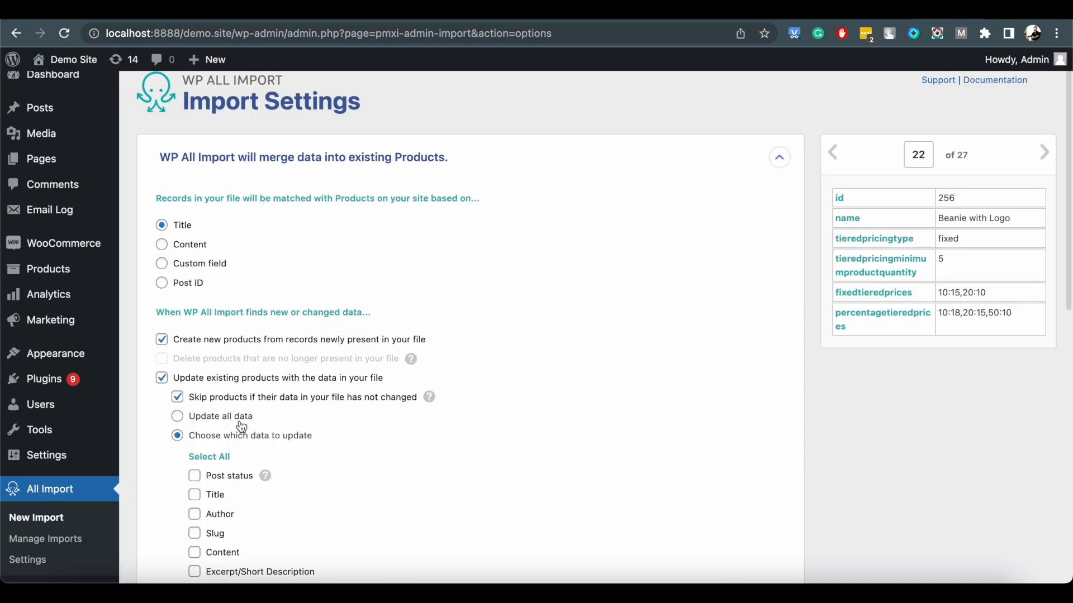
# Limit the update of existing products to chosen data and select only Tiered Pricing.
pyautogui.click(241, 420)
pyautogui.click(240, 437)
pyautogui.scroll(-5, 242, 441)
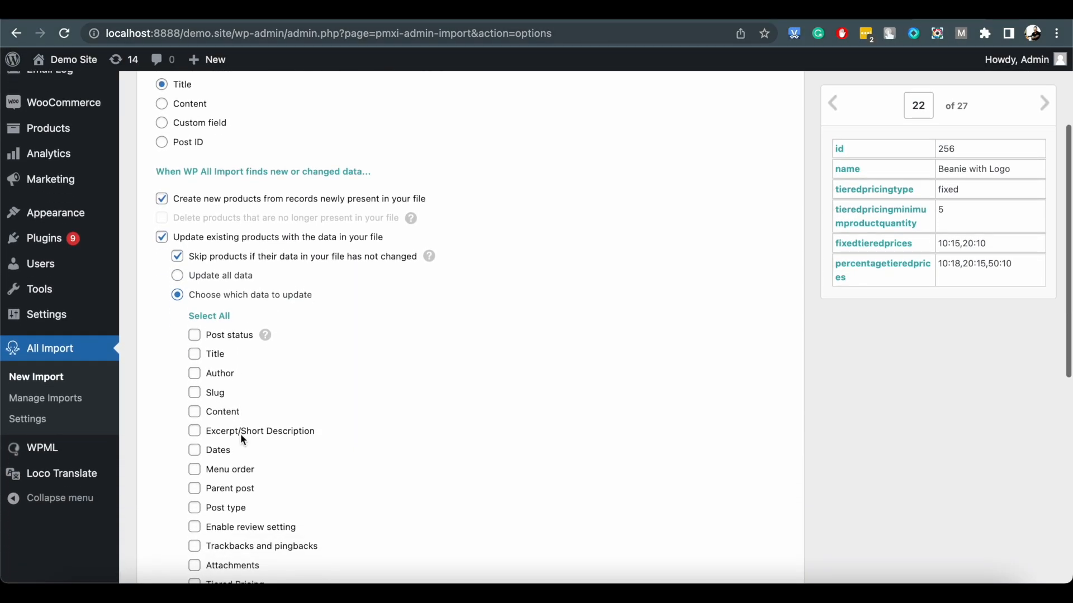
pyautogui.click(236, 450)
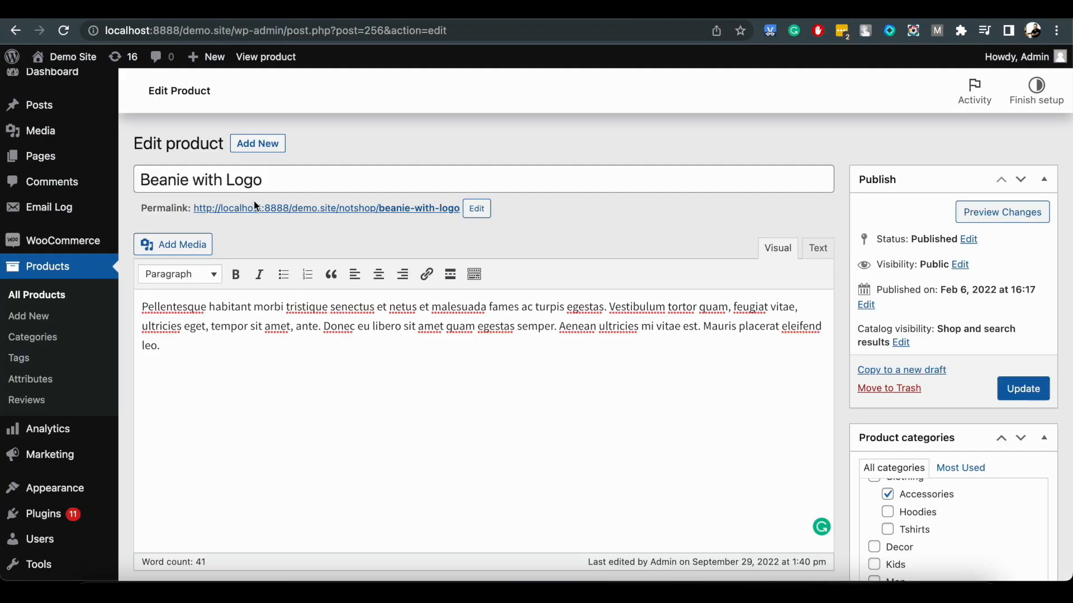
# Reload the edit page of the Beanie with Logo product to check its imported tiered pricing.
pyautogui.scroll(-7, 441, 384)
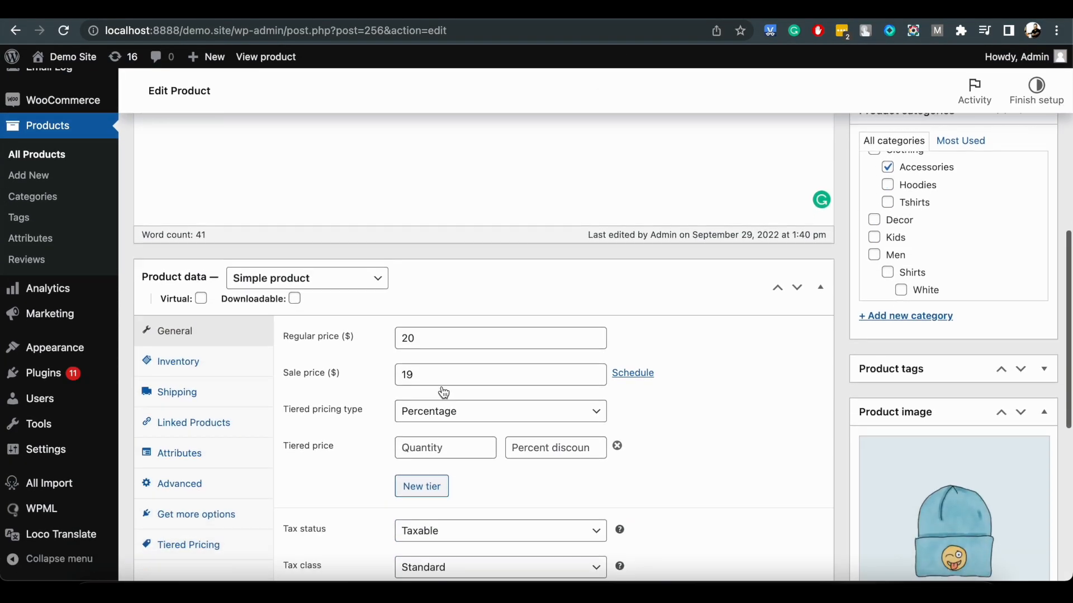
pyautogui.click(64, 30)
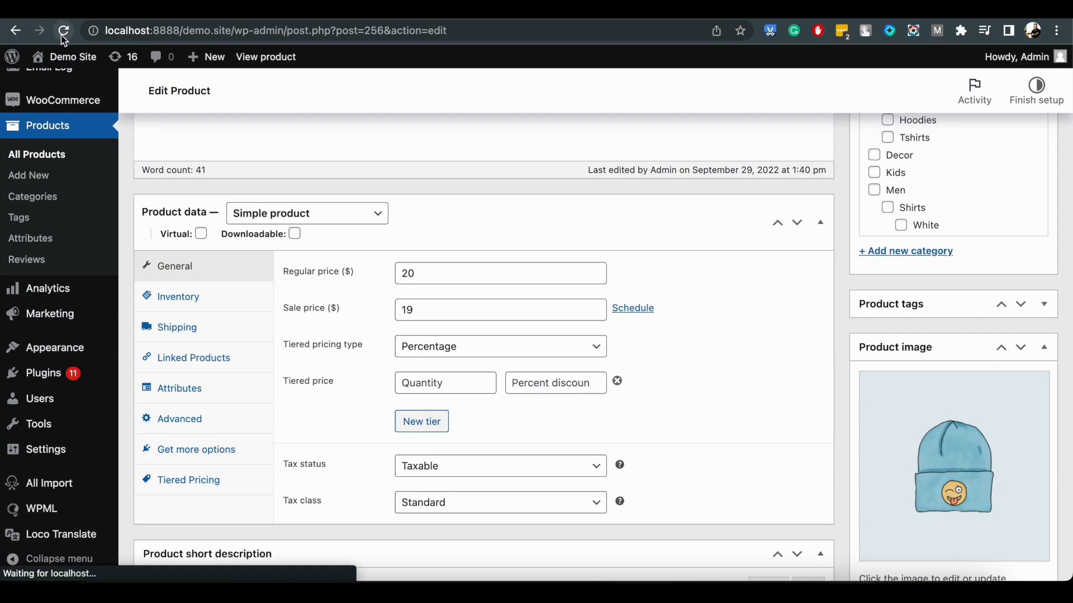